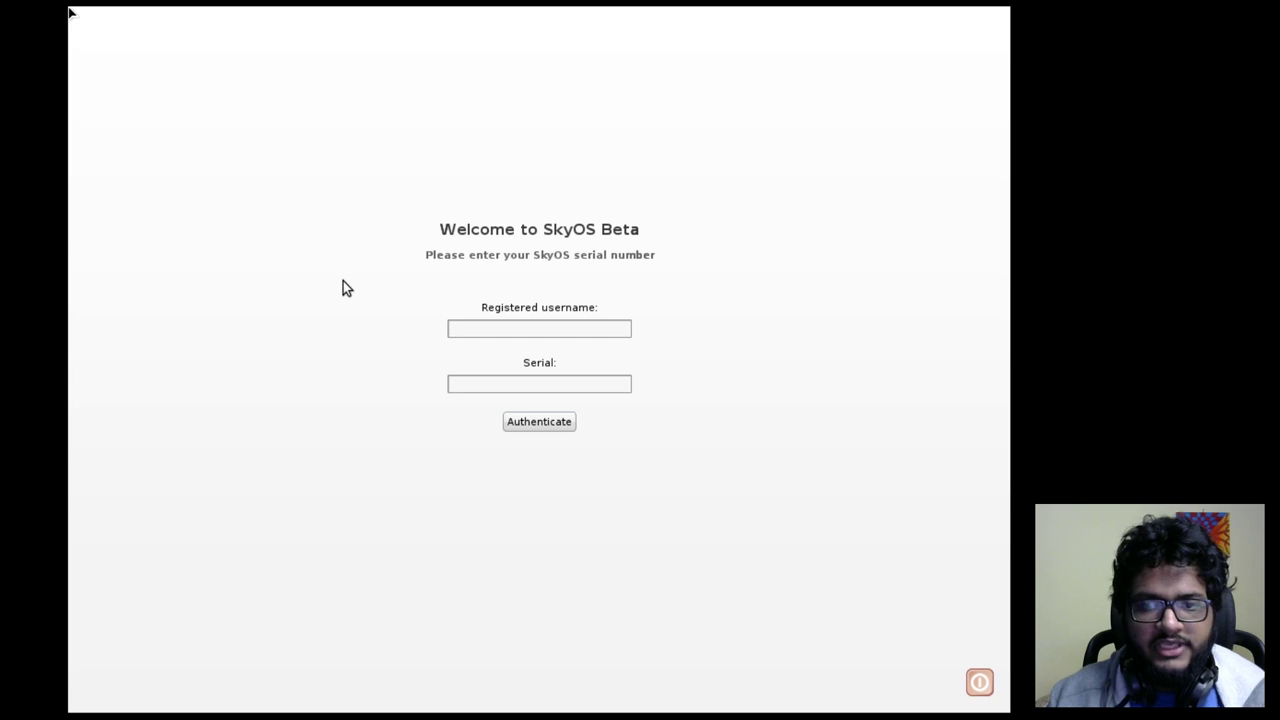
- Authenticate the SkyOS beta with the registered username and serial number
text(public)
key(Tab)
text(4q7w5htrrw6wyhw45kw7xqlxl)
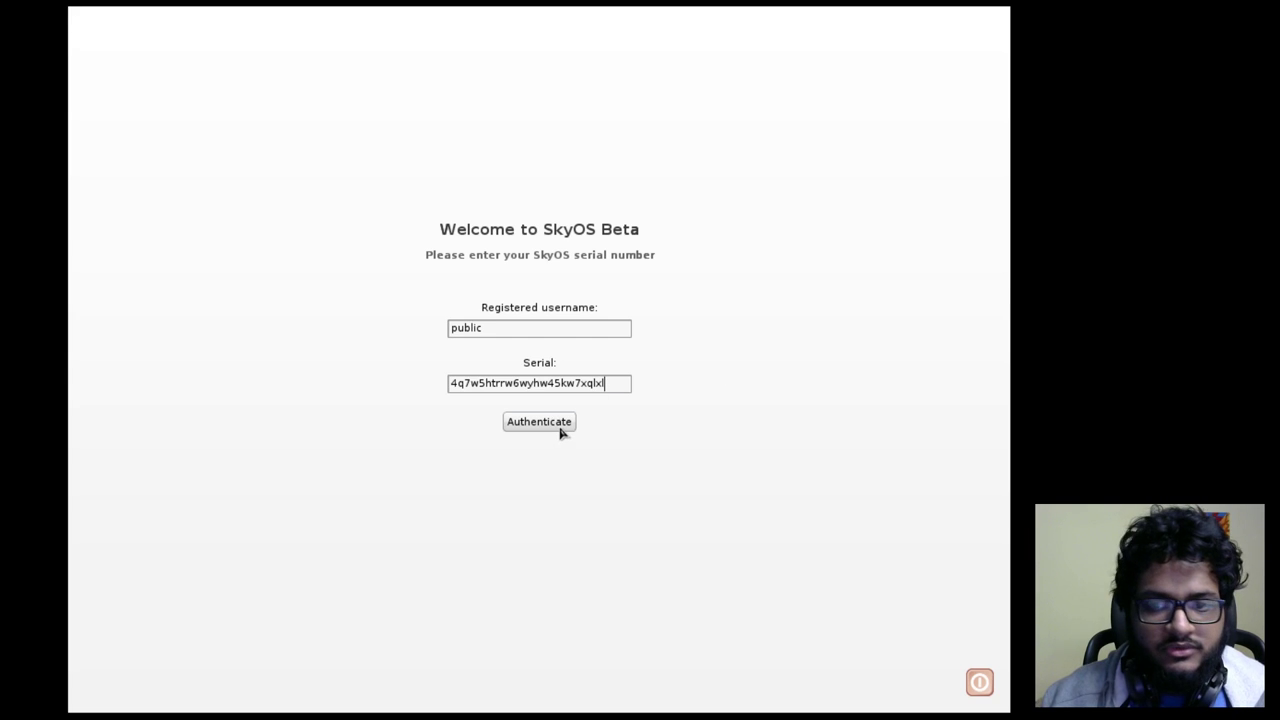
click(560, 428)
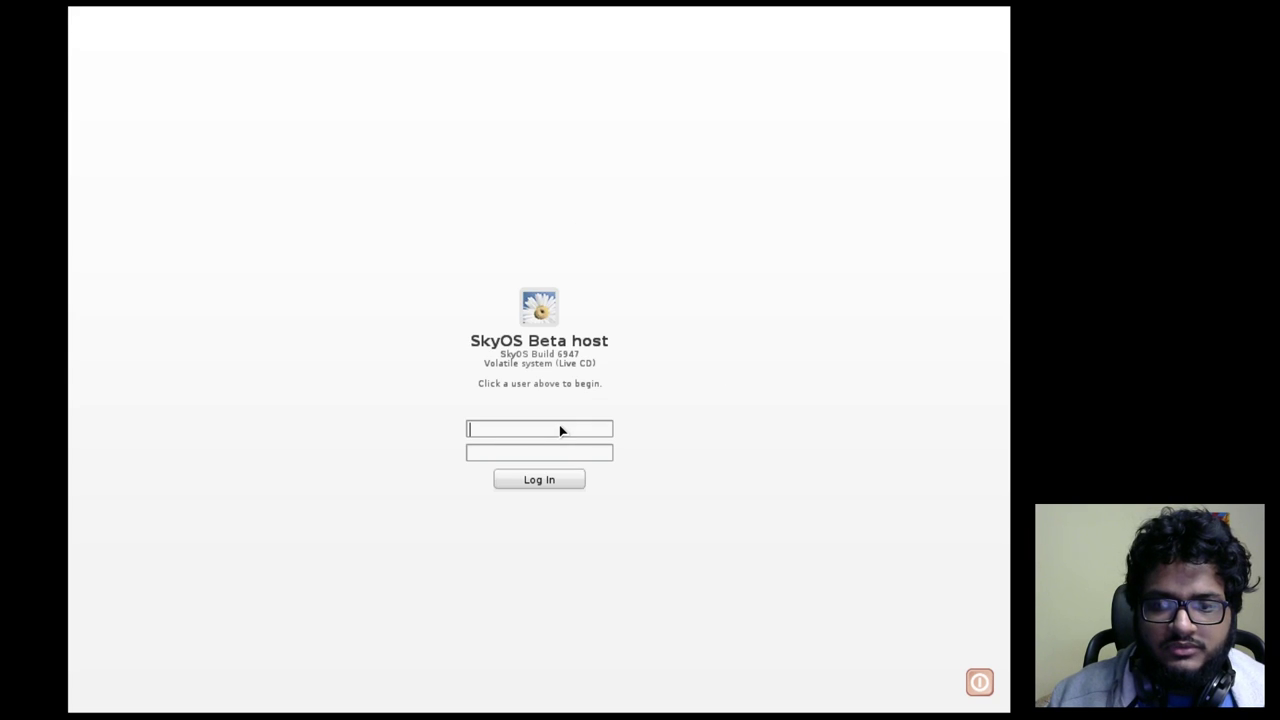
- Log in as the user and scroll the LiveCD welcome notes to the bottom
click(531, 316)
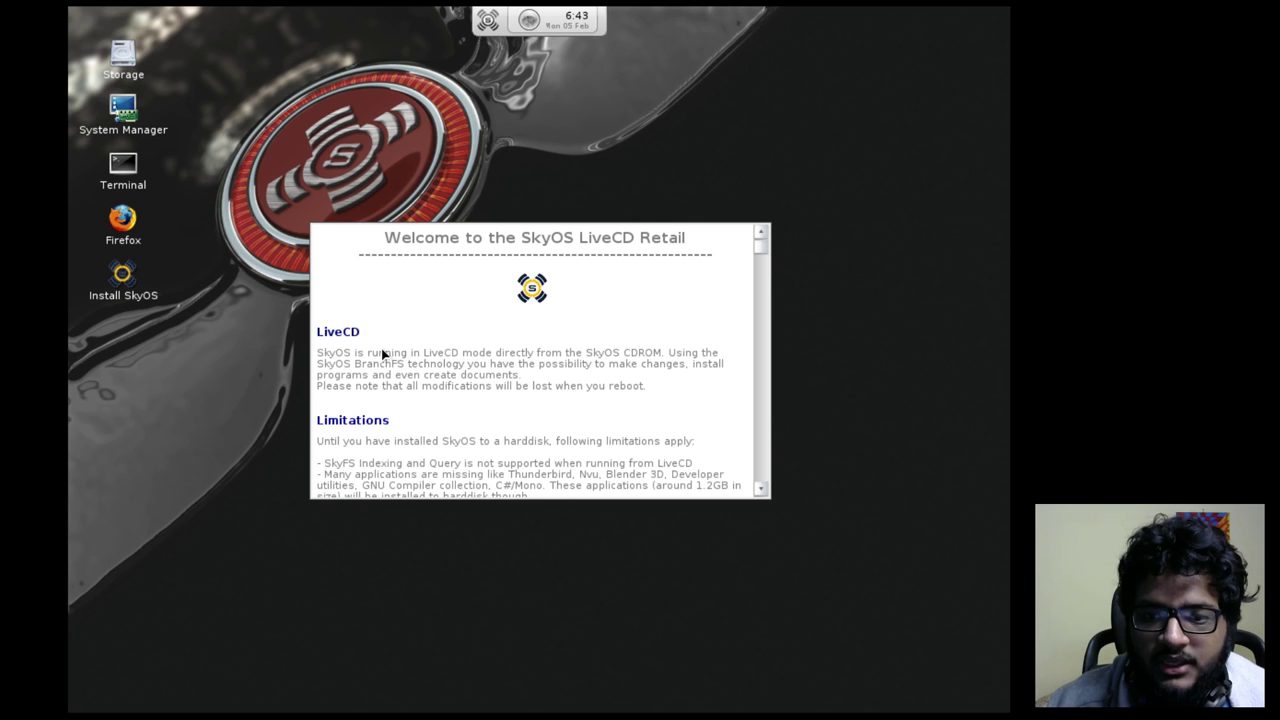
scroll(757, 251, down, 3)
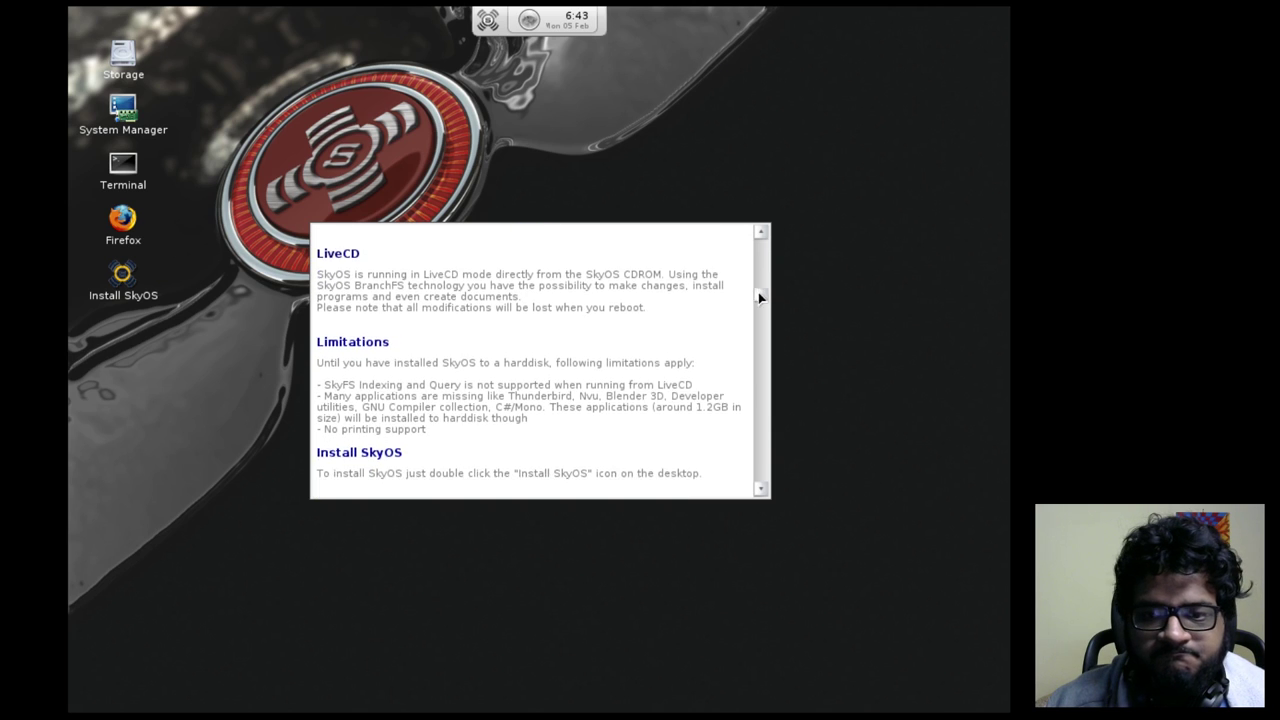
drag(758, 296, 754, 566)
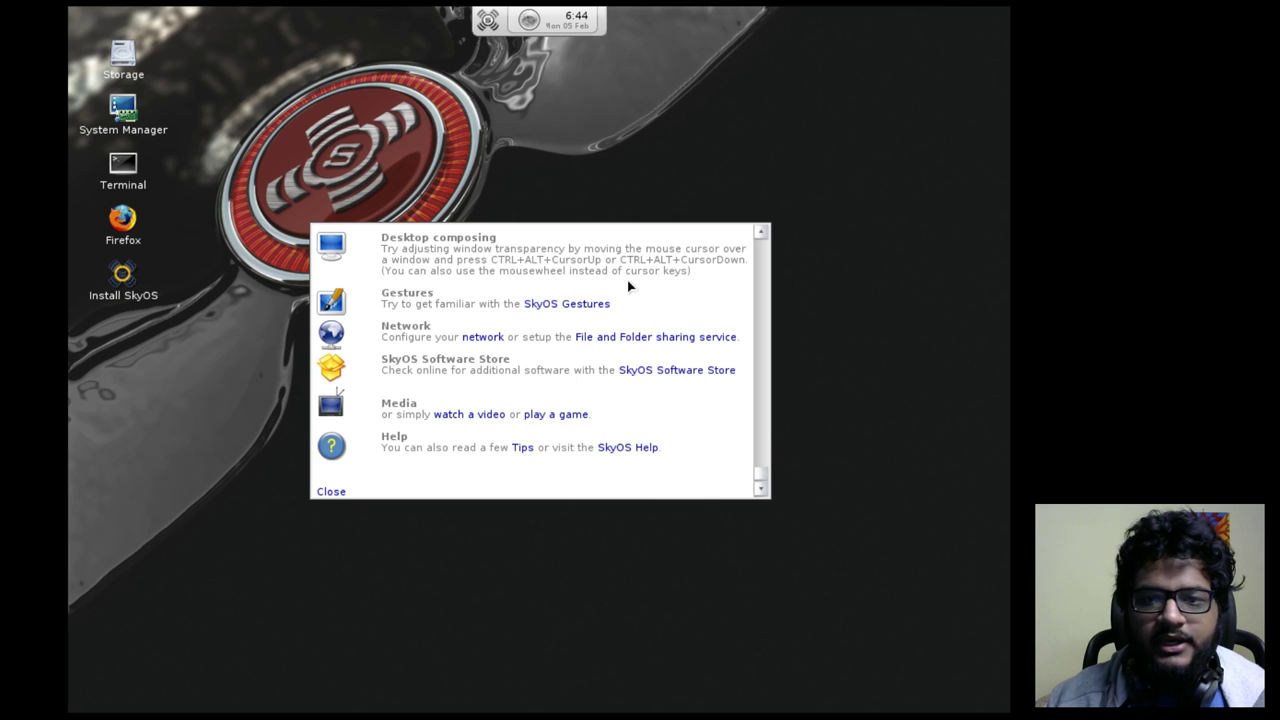
- Close the welcome notes and run 'uname -a' and 'ls' in the terminal
click(331, 491)
text(unam)
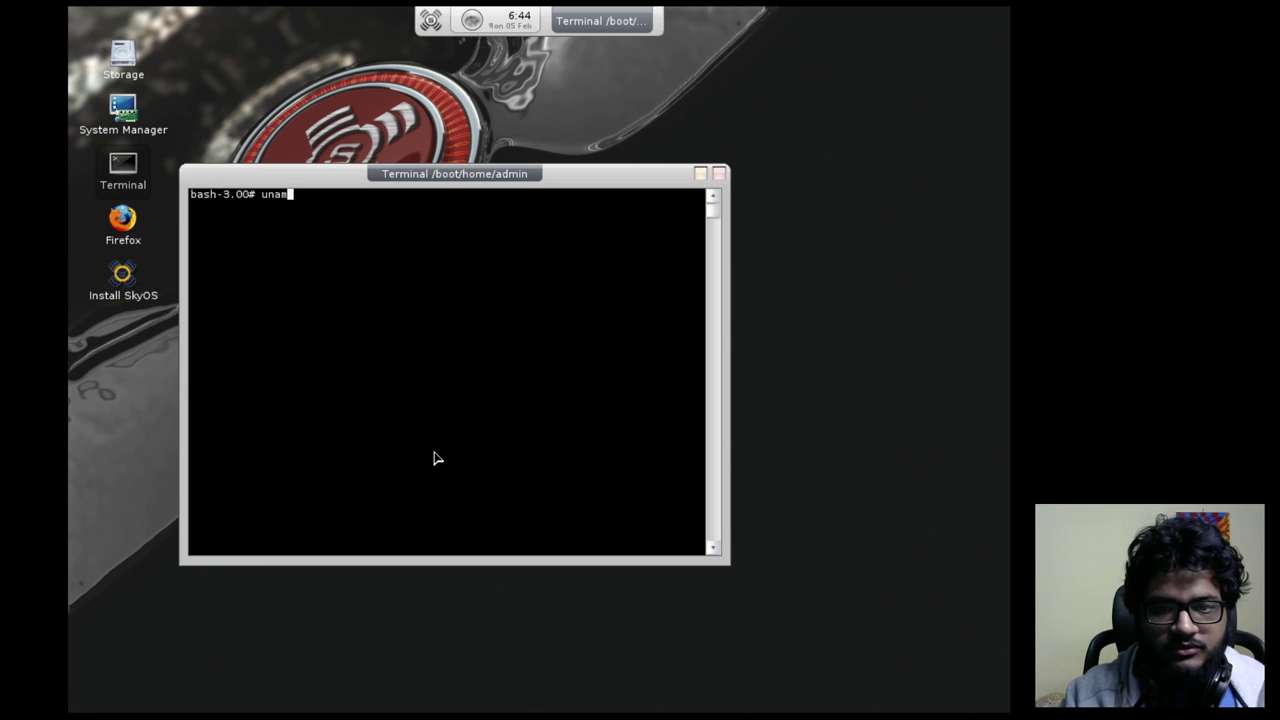
text(e -a)
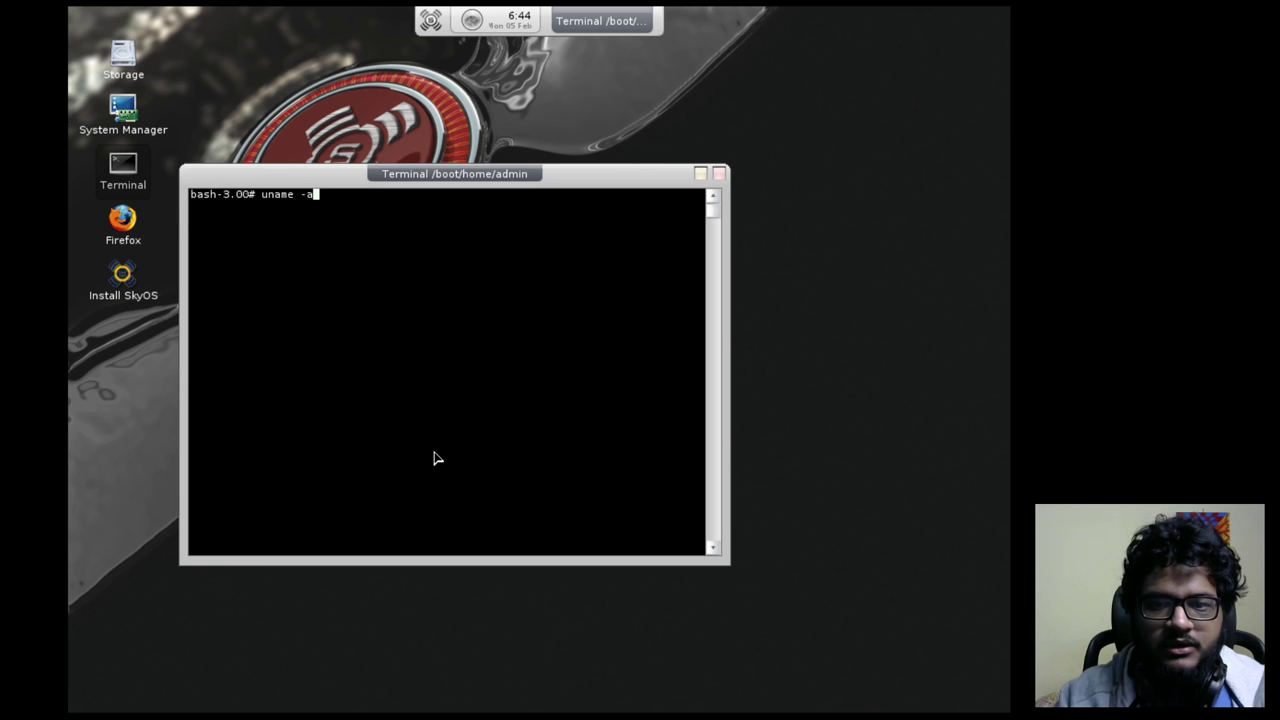
key(Return)
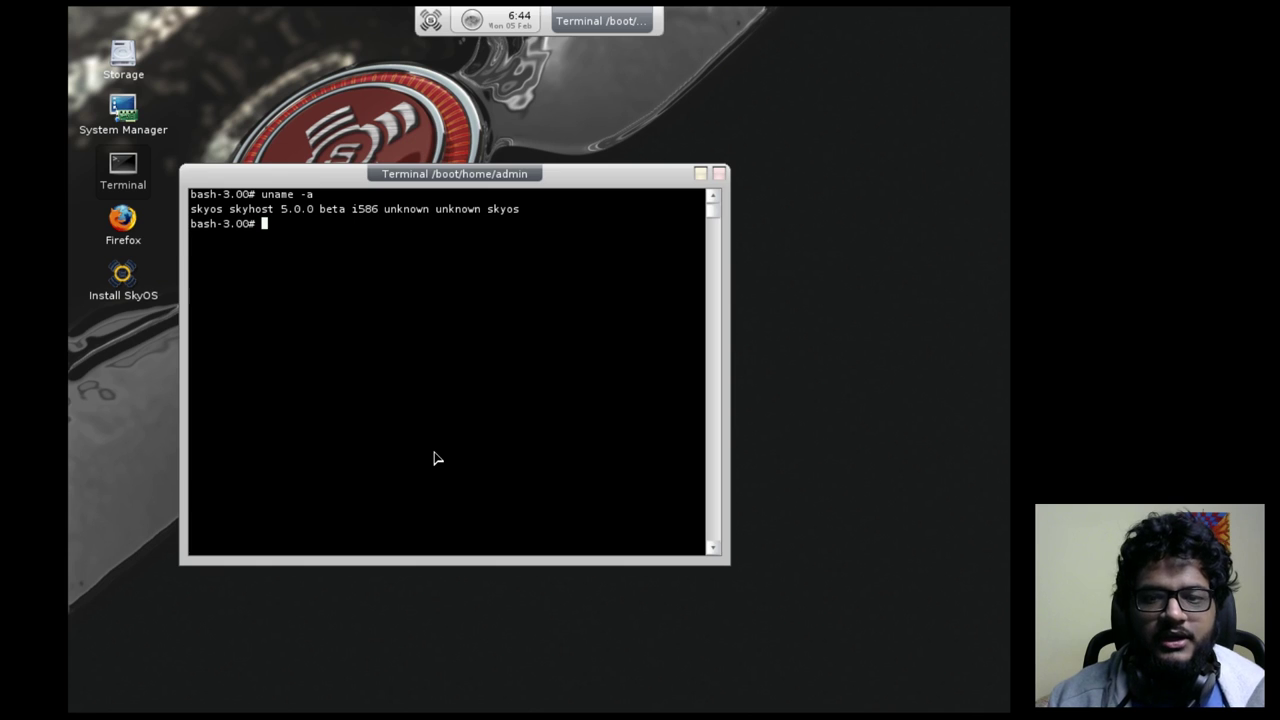
text(ls)
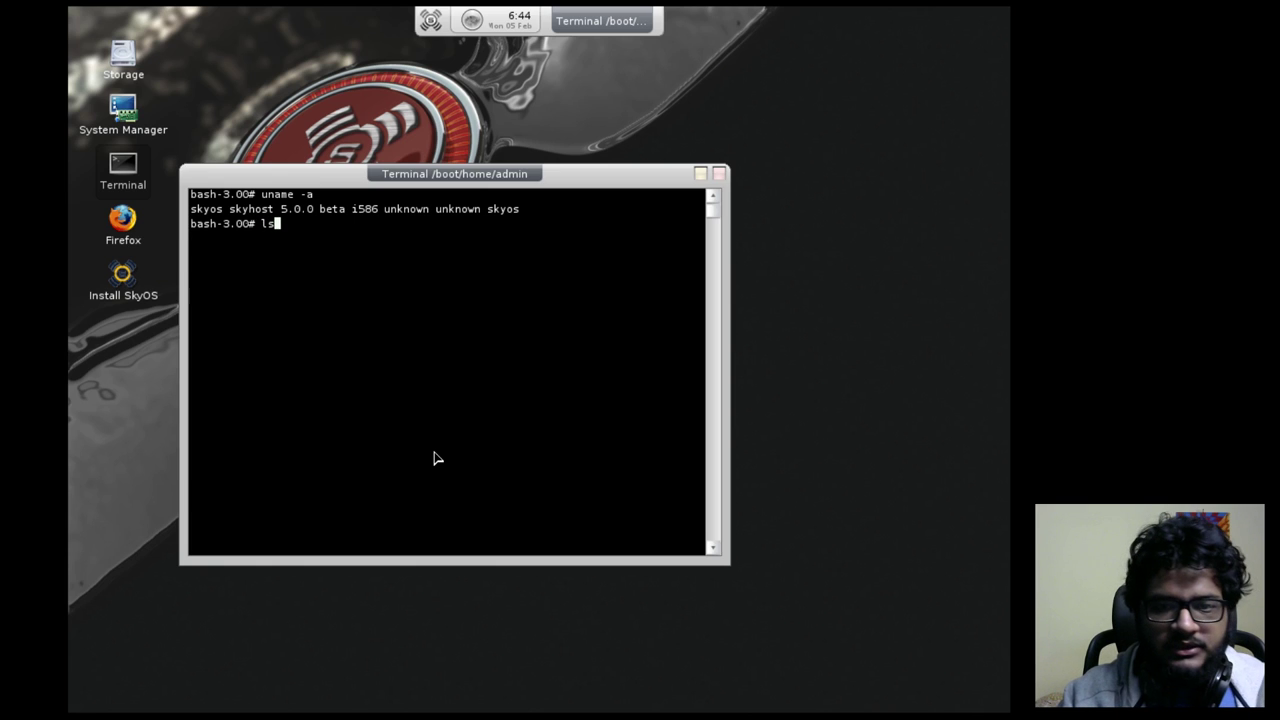
key(Return)
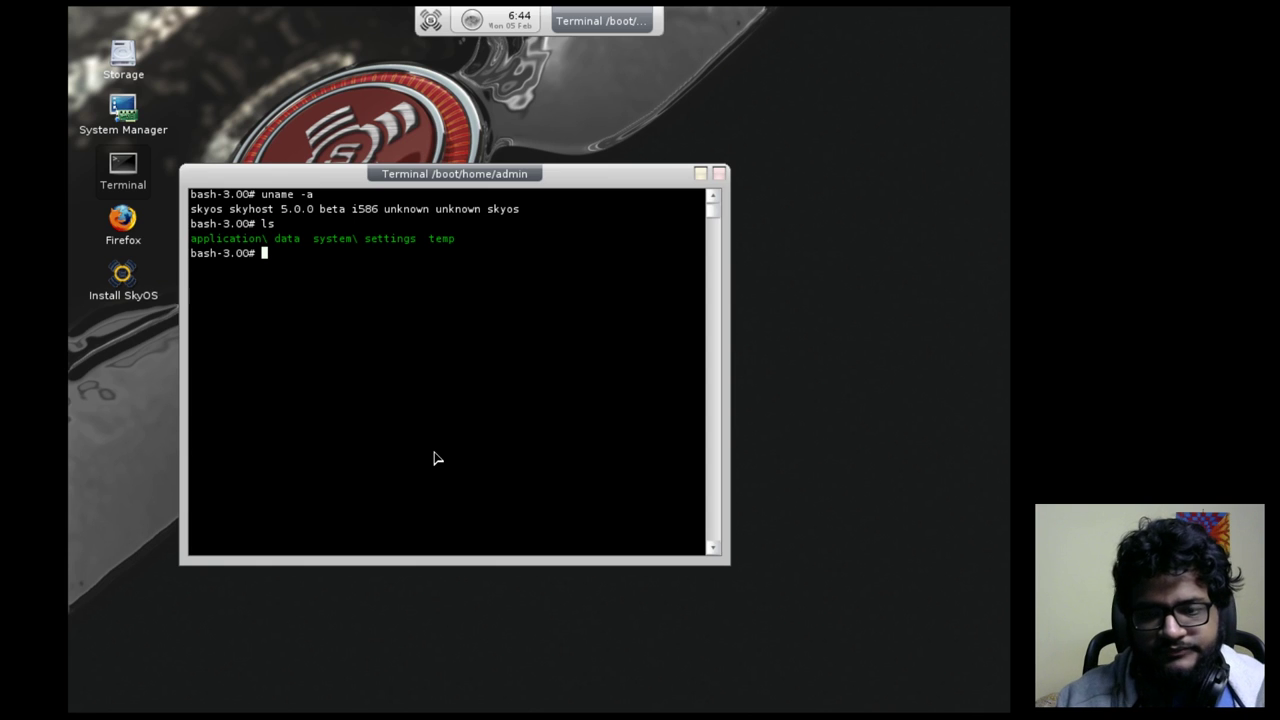
- Tab-complete 'cd sys' to the system settings folder, then close the terminal
text(cd sys)
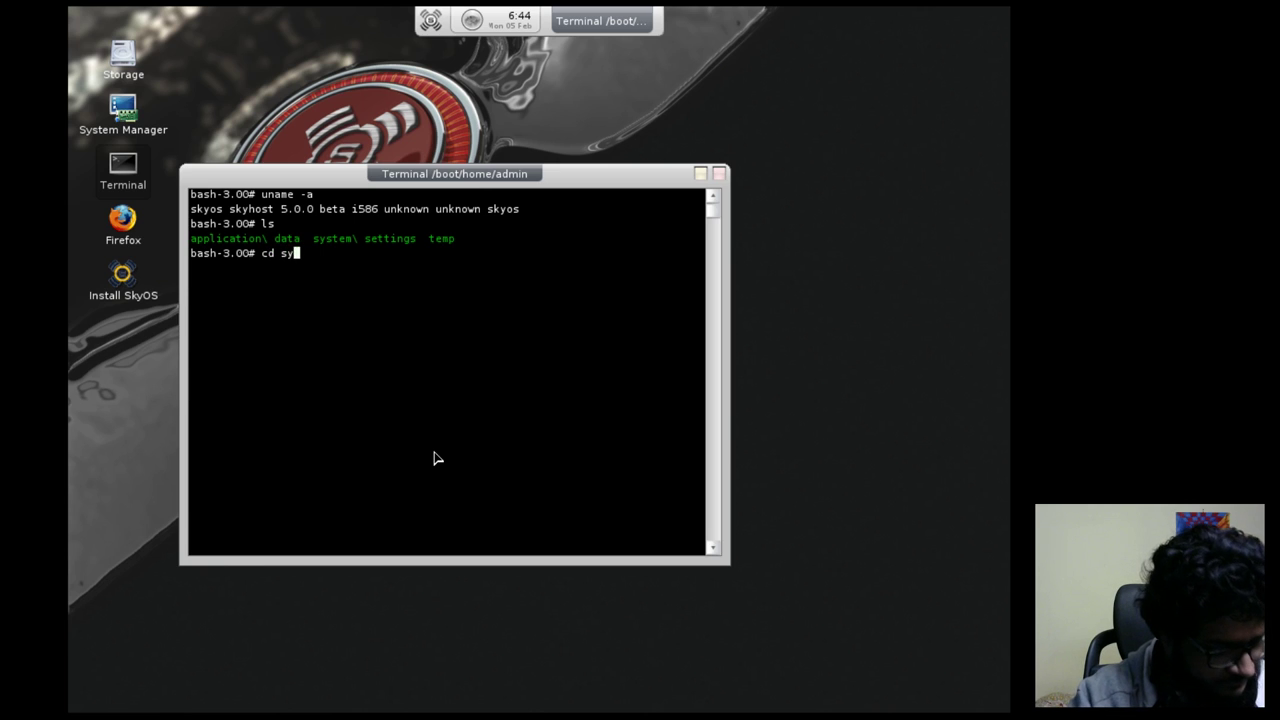
key(Tab)
key(Tab)
key(Tab)
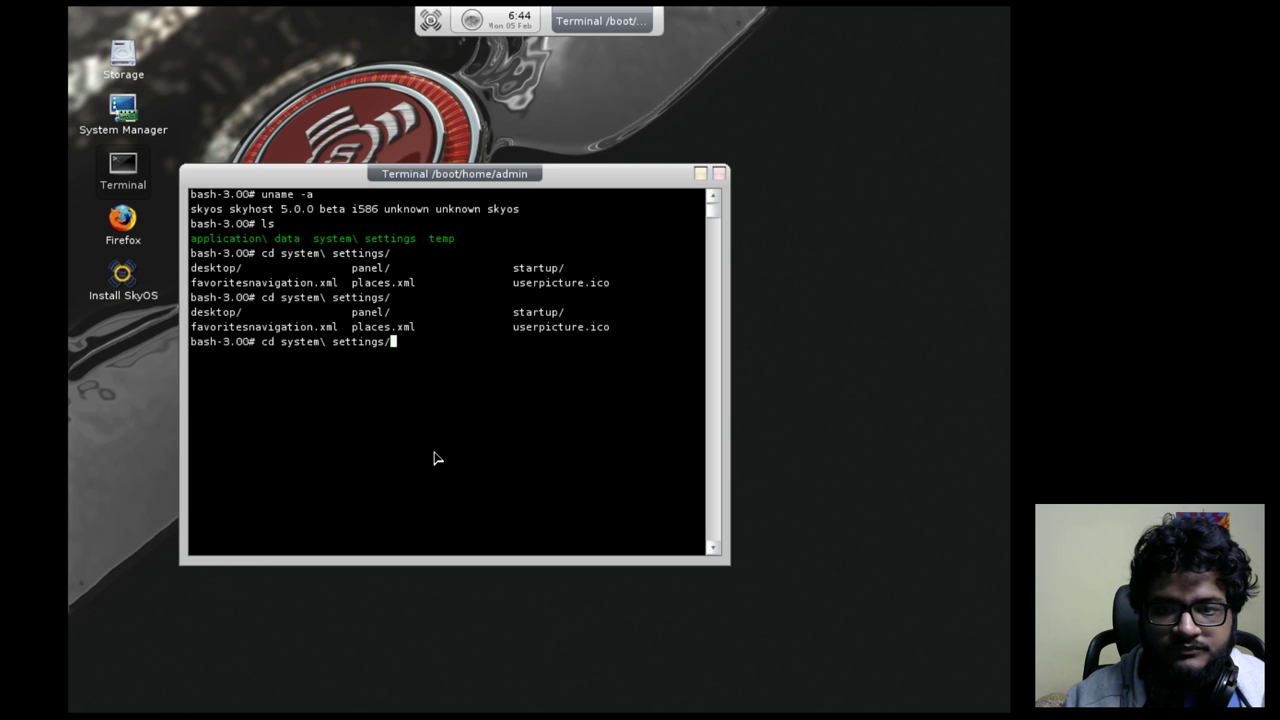
click(719, 175)
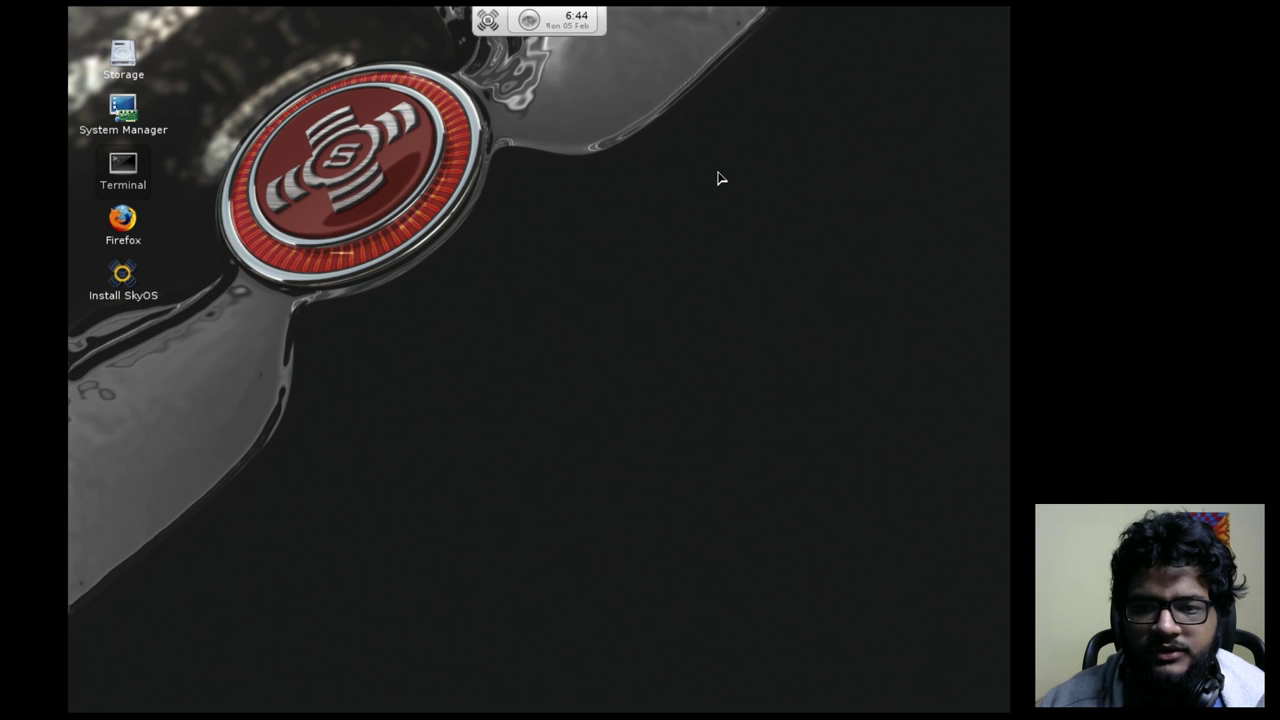
- Launch the SkyOS installer with English language and English-US keyboard layout
double_click(123, 278)
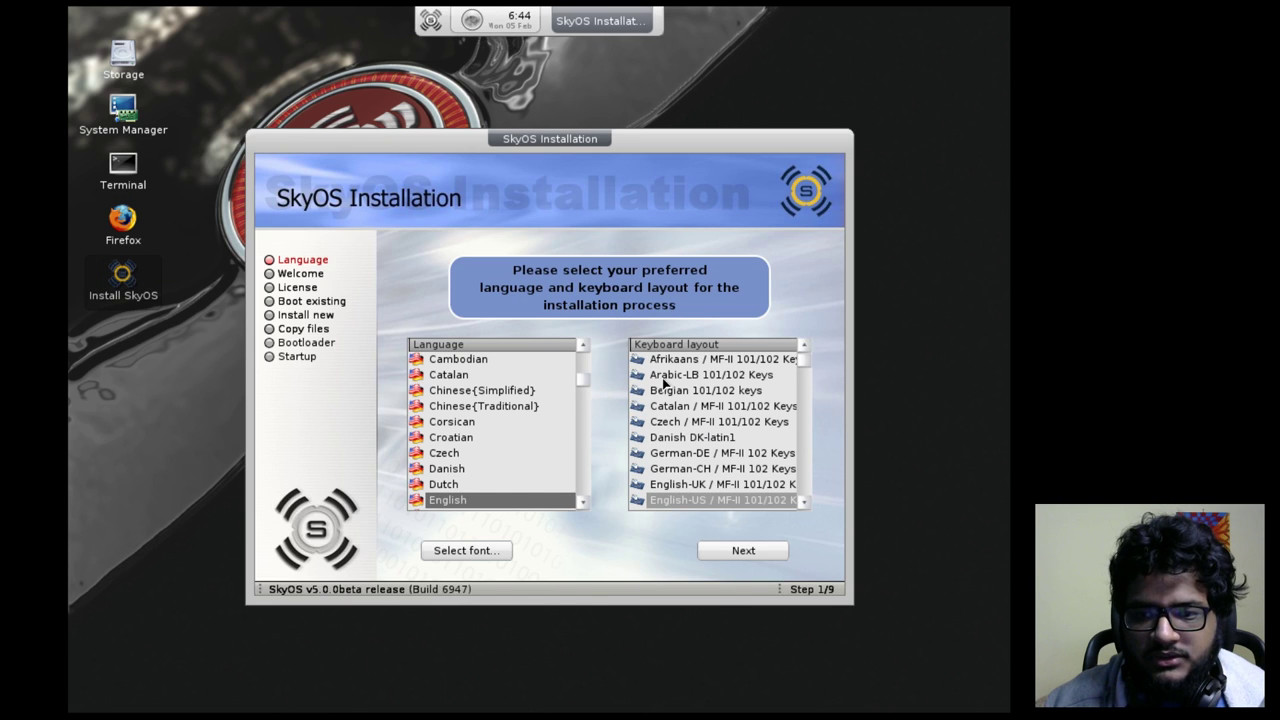
scroll(490, 505, down, 2)
click(487, 500)
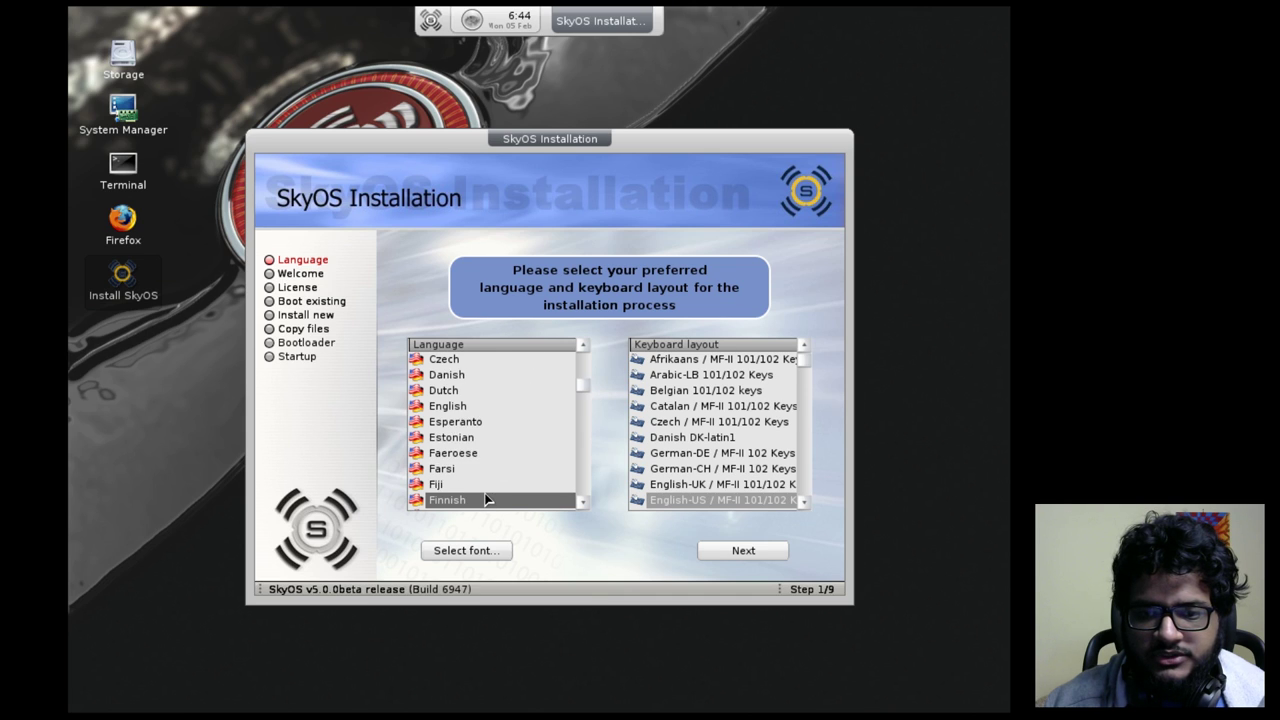
scroll(486, 500, down, 1)
key(Up)
key(Up)
key(Up)
key(Up)
key(Up)
key(Up)
scroll(471, 449, up, 1)
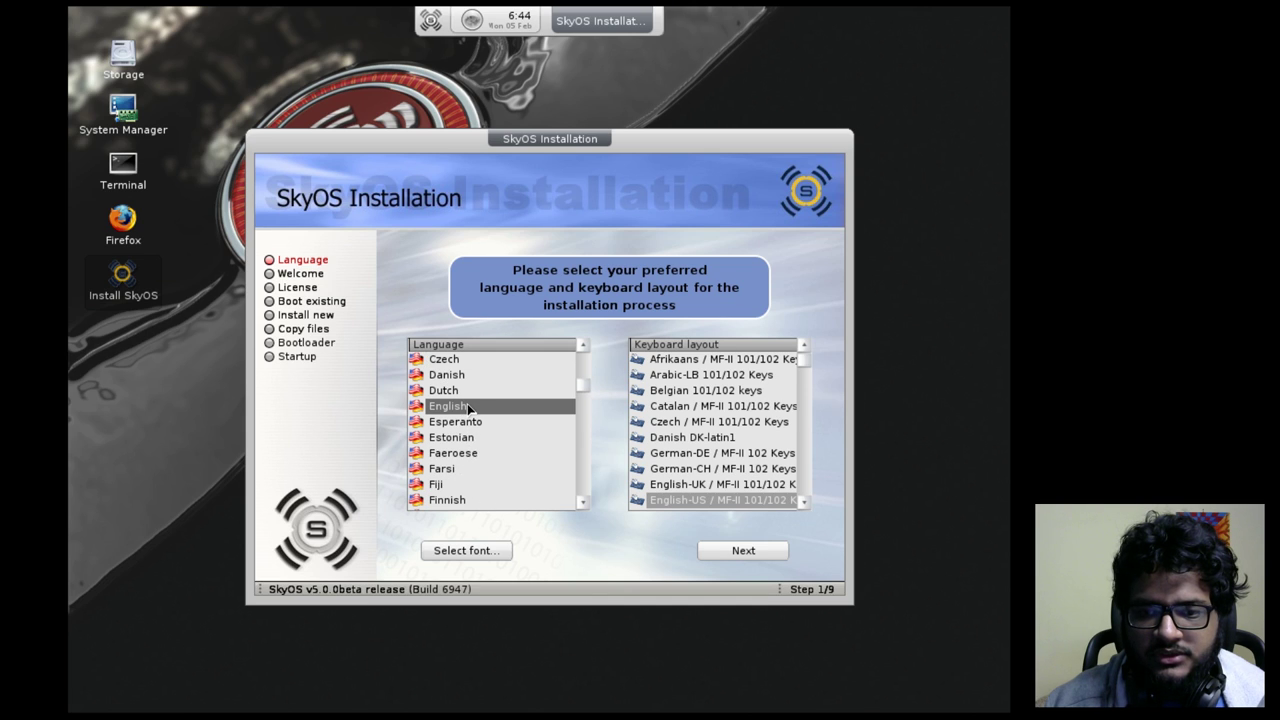
key(Down)
key(Down)
key(Down)
key(Up)
key(Up)
key(Up)
click(719, 499)
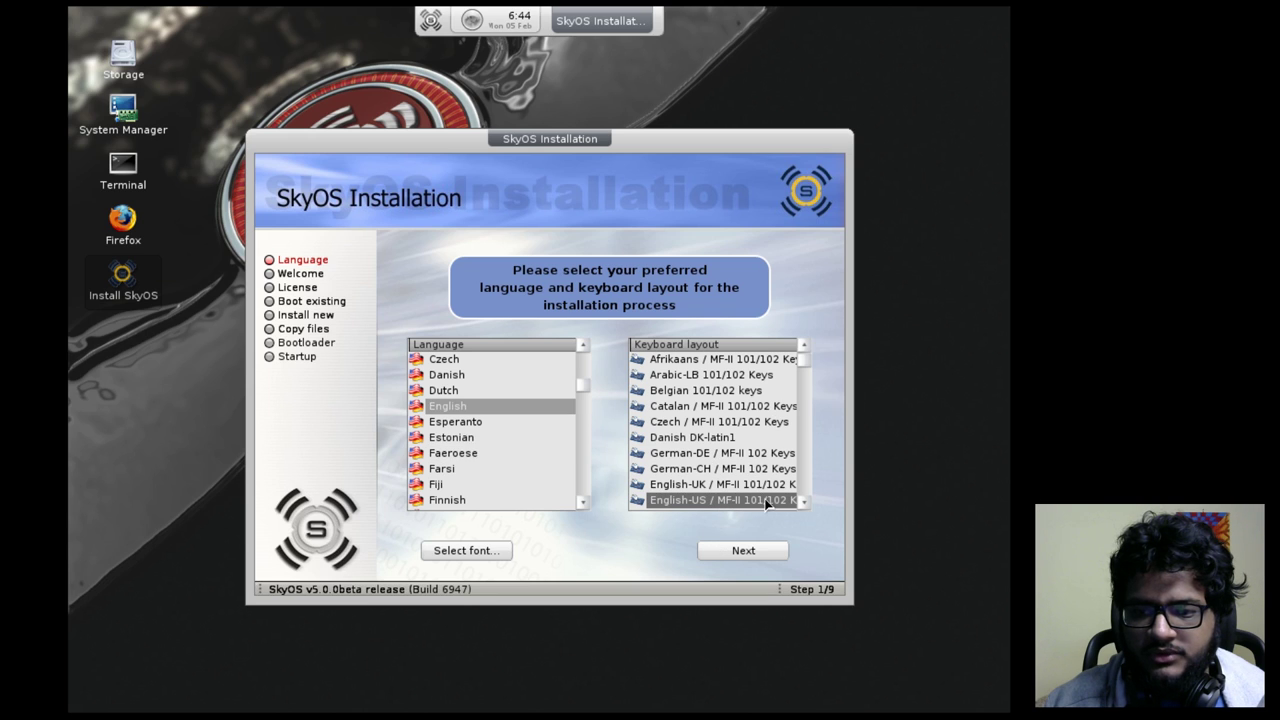
click(803, 502)
click(803, 502)
click(803, 502)
- Read through the release notes and advance to the license agreement
click(746, 552)
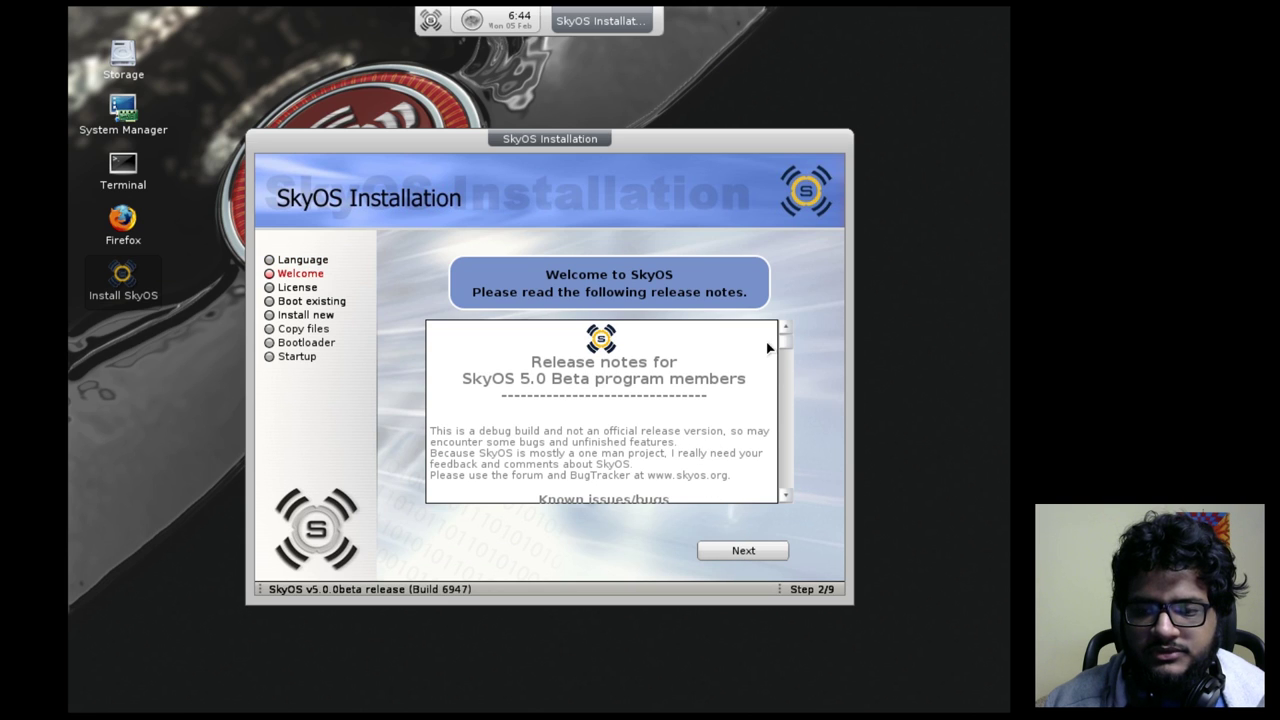
drag(788, 346, 786, 471)
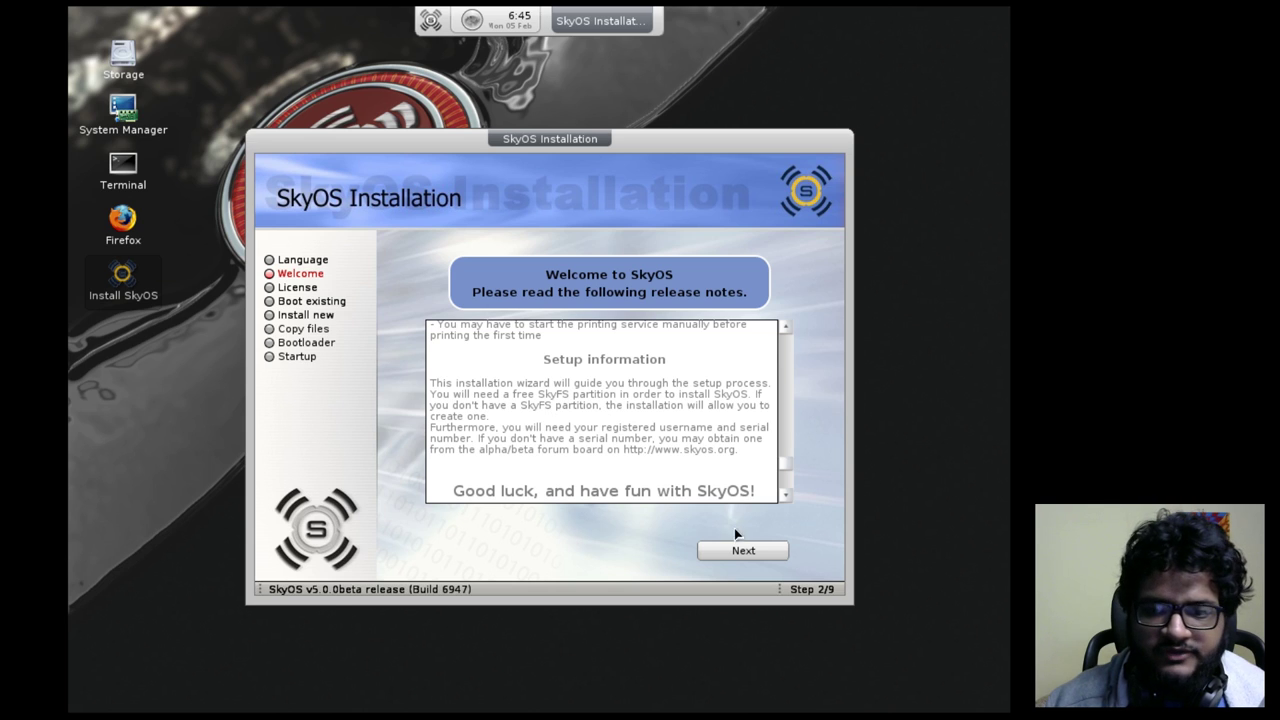
click(786, 476)
drag(786, 476, 786, 490)
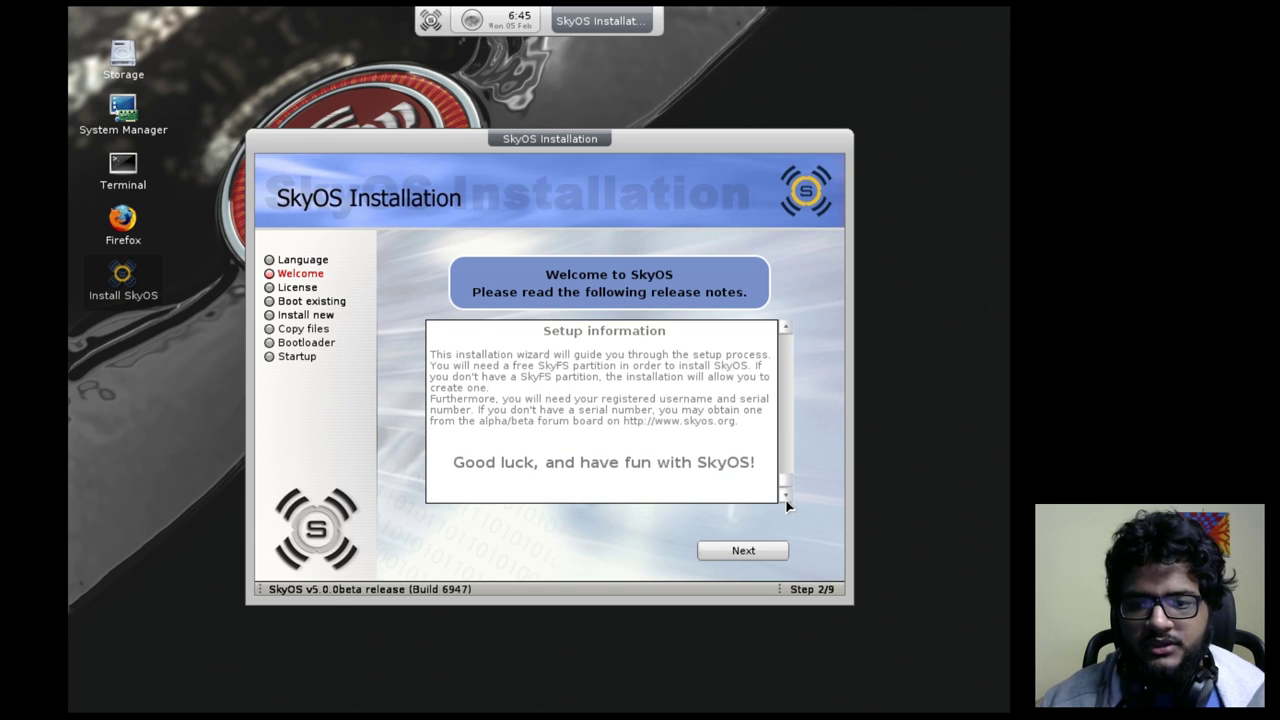
click(742, 551)
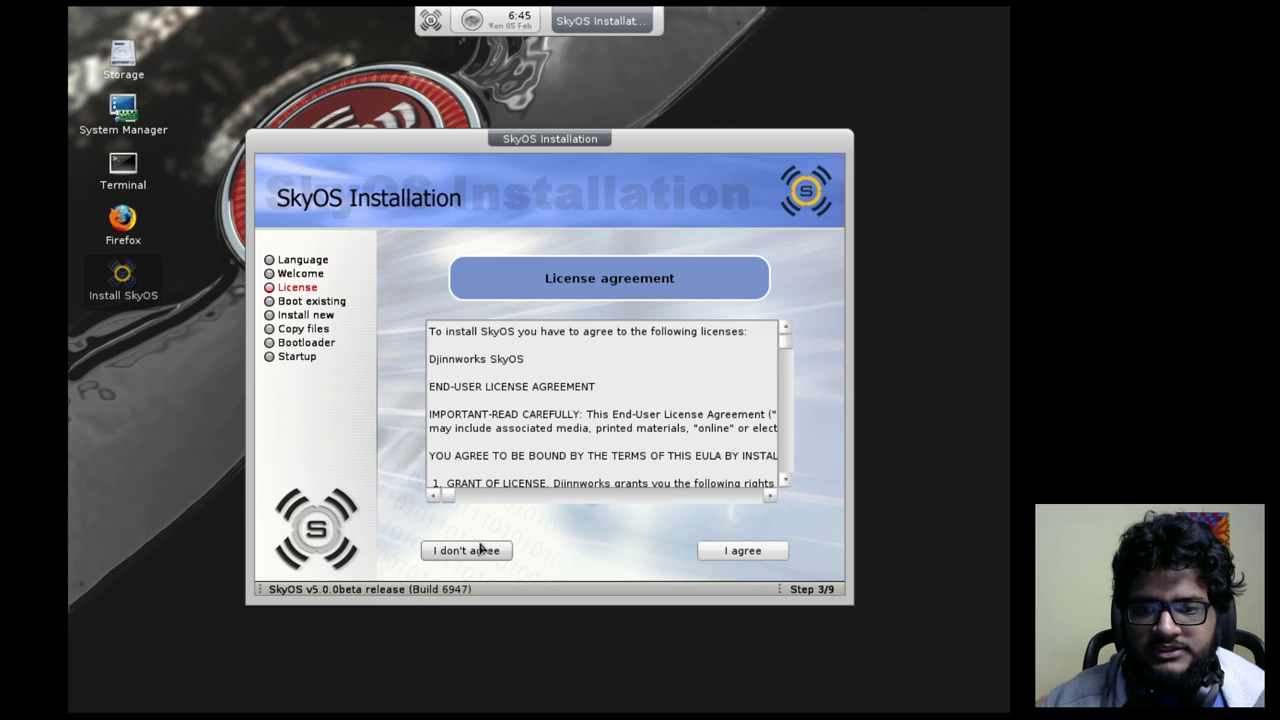
- Accept the license agreement and choose /dev/hd0a as the install partition
drag(784, 345, 768, 514)
click(752, 550)
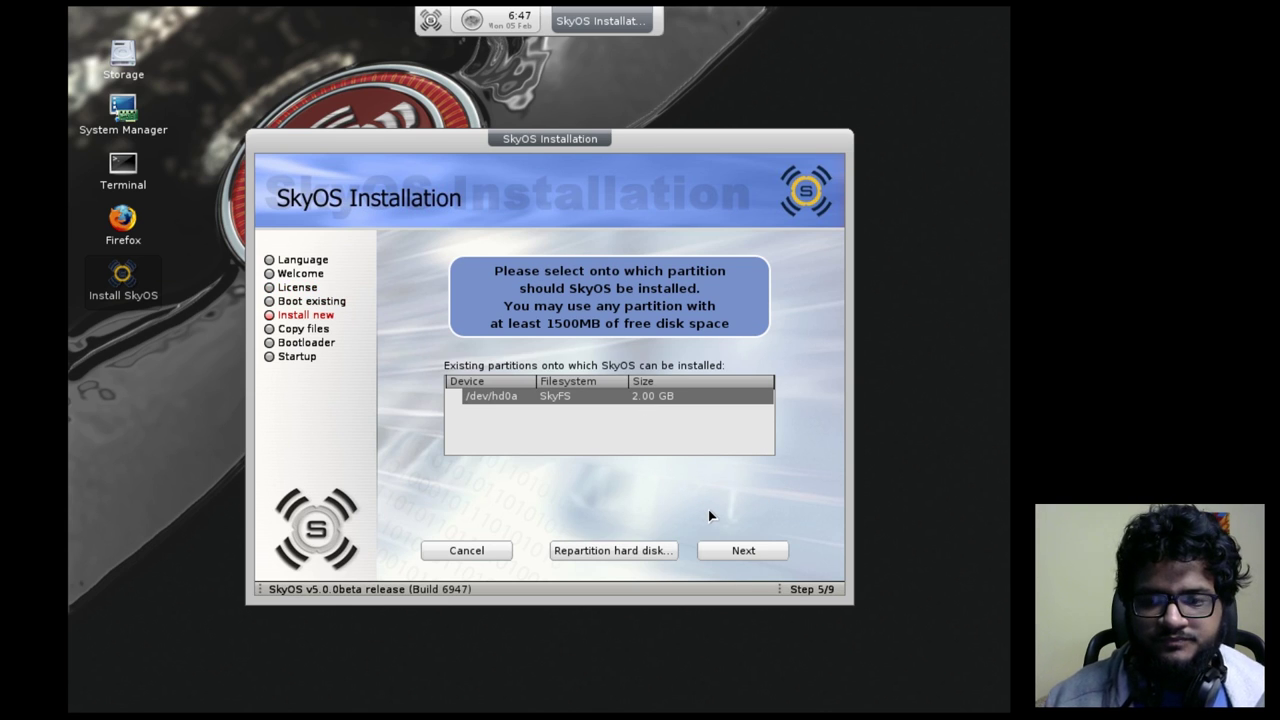
click(744, 550)
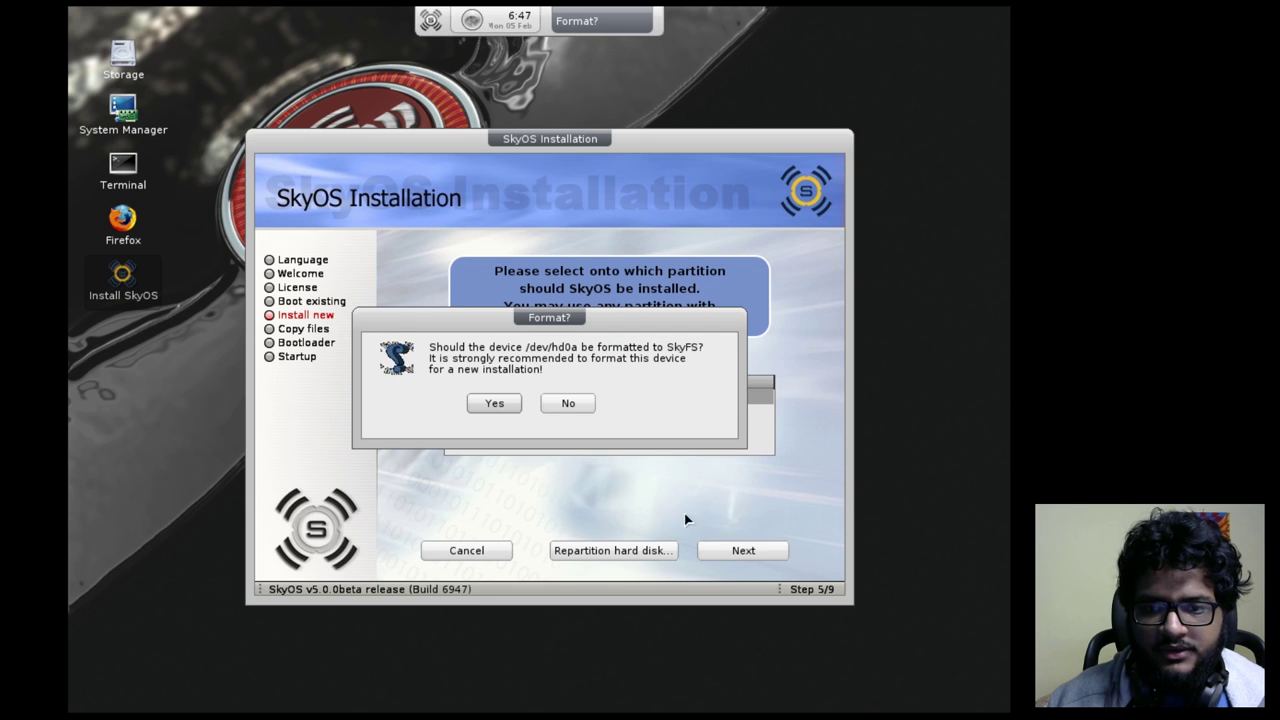
- Format /dev/hd0a as SkyFS and start installing the selected packages
click(496, 405)
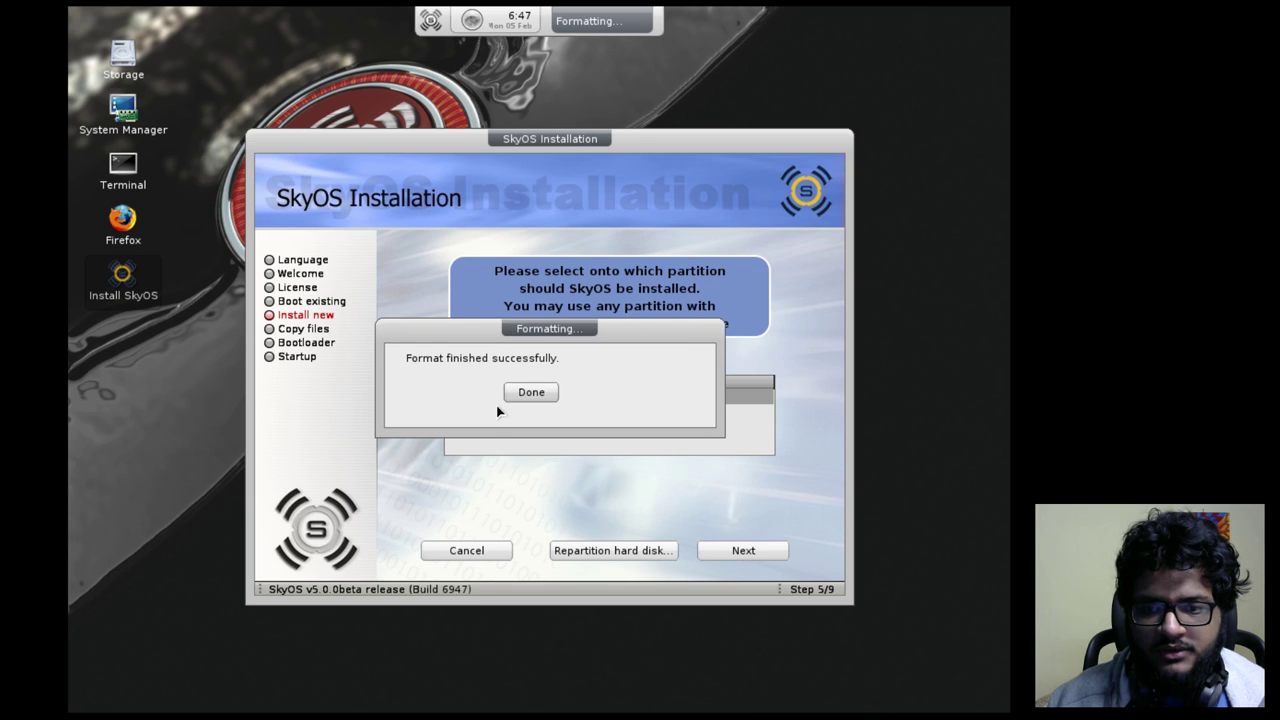
click(527, 394)
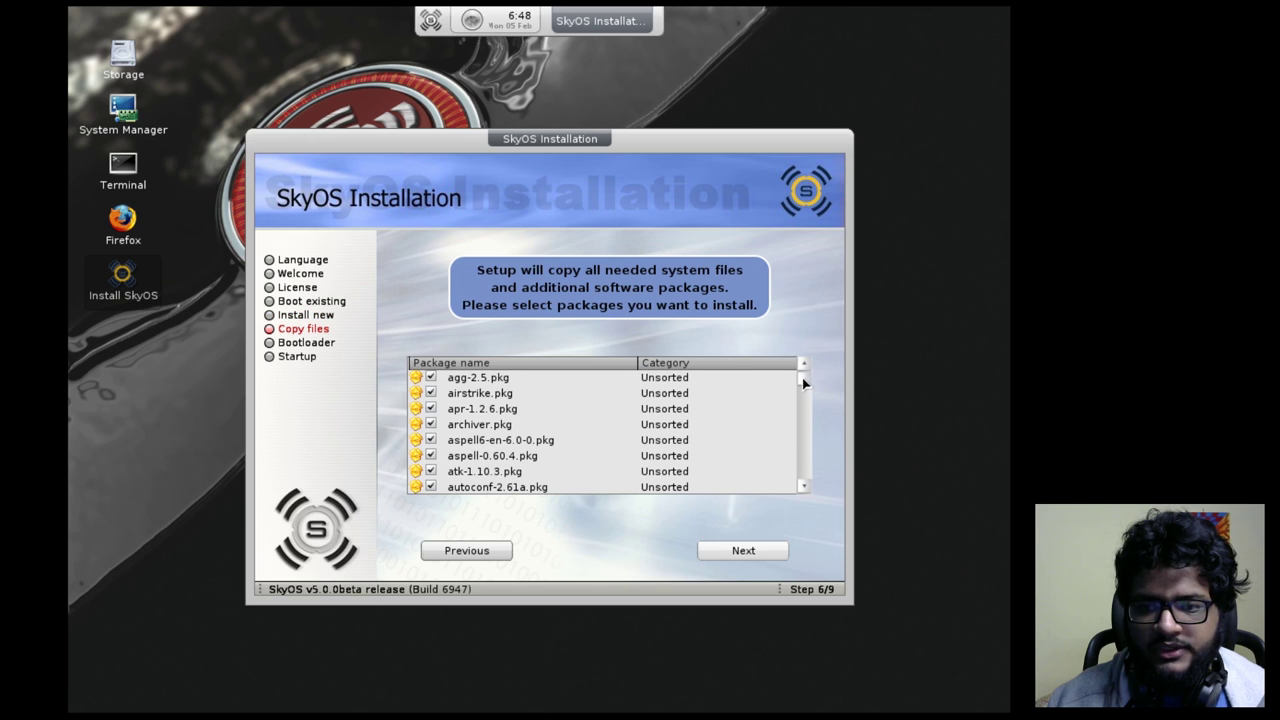
mouse_move(803, 383)
mouse_down()
mouse_move(806, 493)
mouse_move(803, 373)
mouse_up()
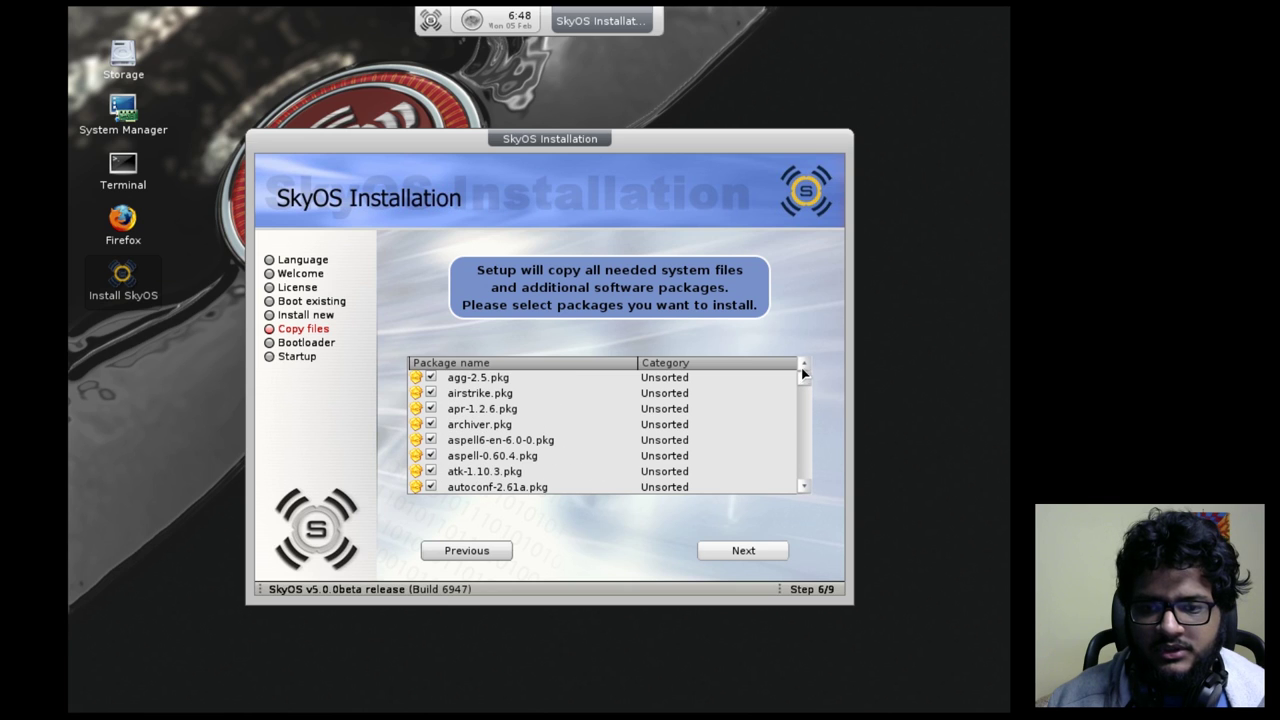
click(745, 551)
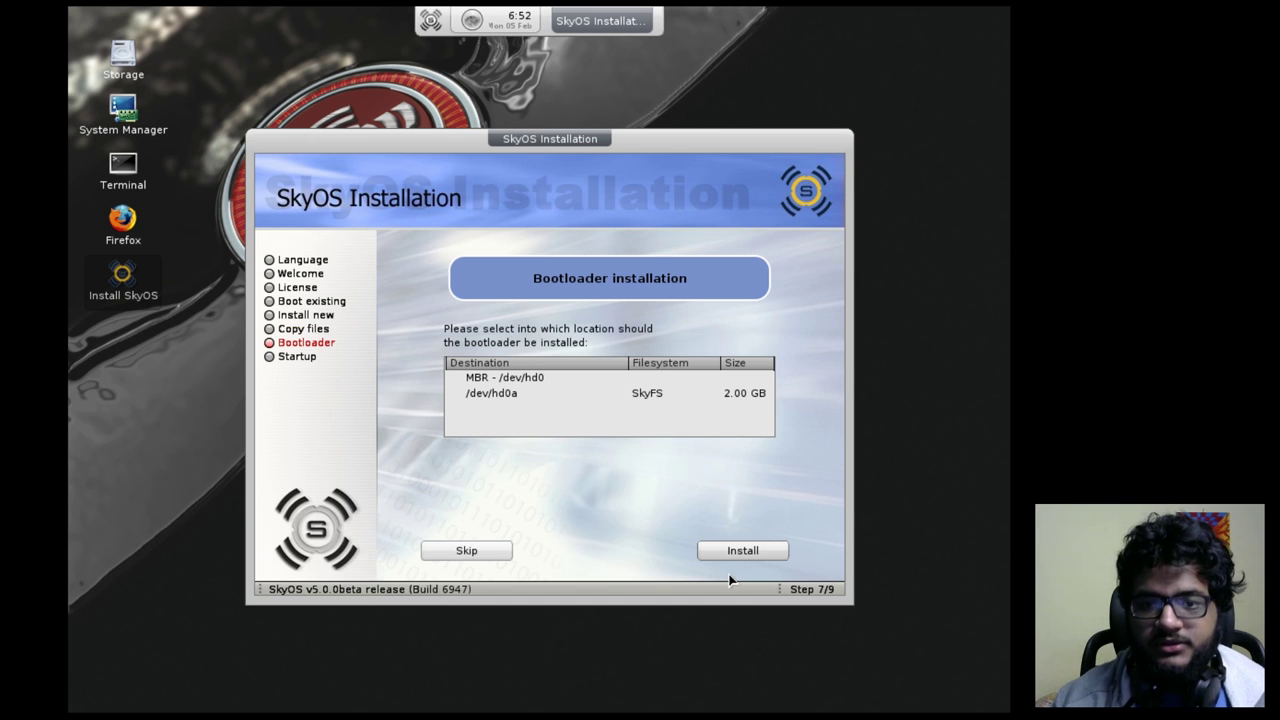
- Install the bootloader to MBR - /dev/hd0 and complete the setup
click(467, 384)
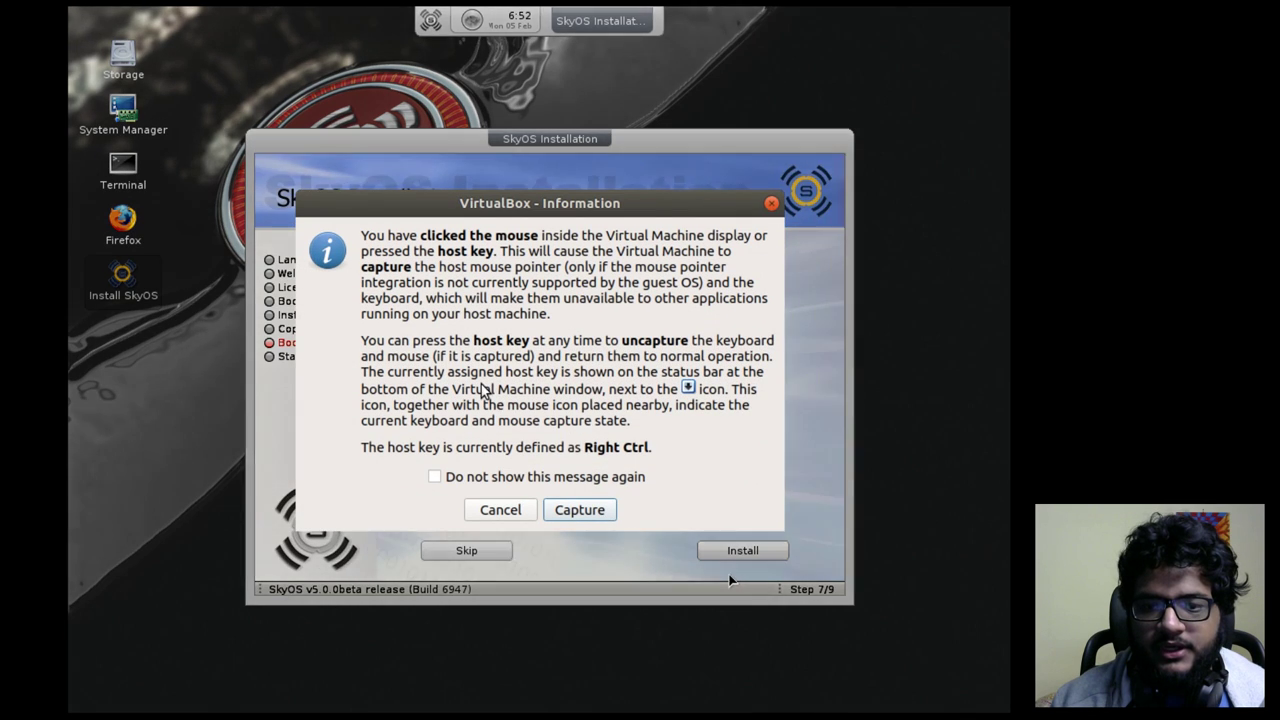
click(594, 510)
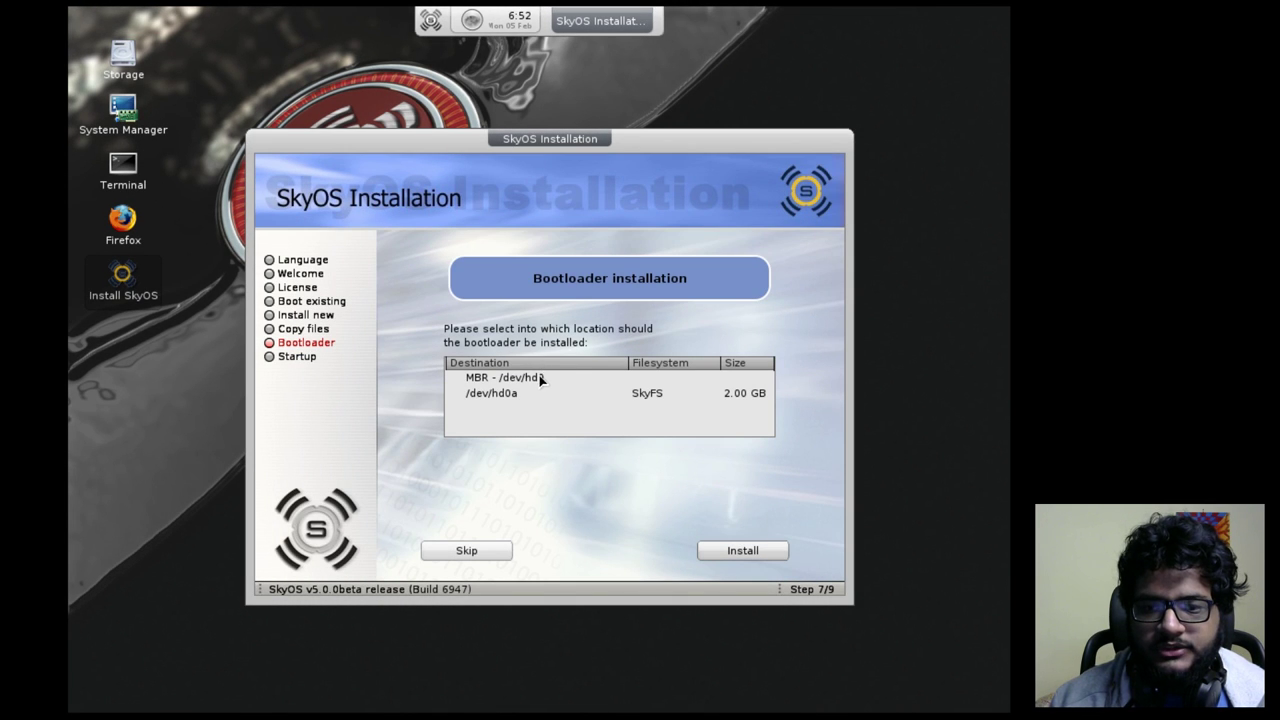
click(545, 378)
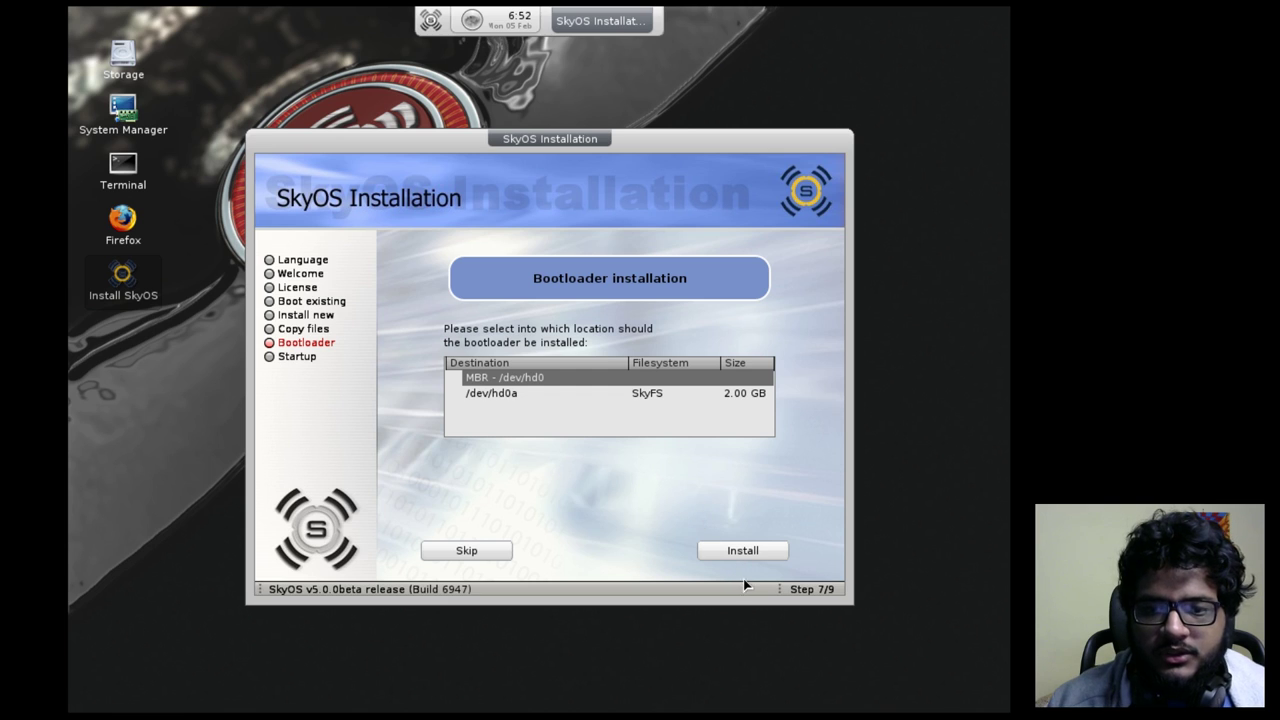
click(748, 557)
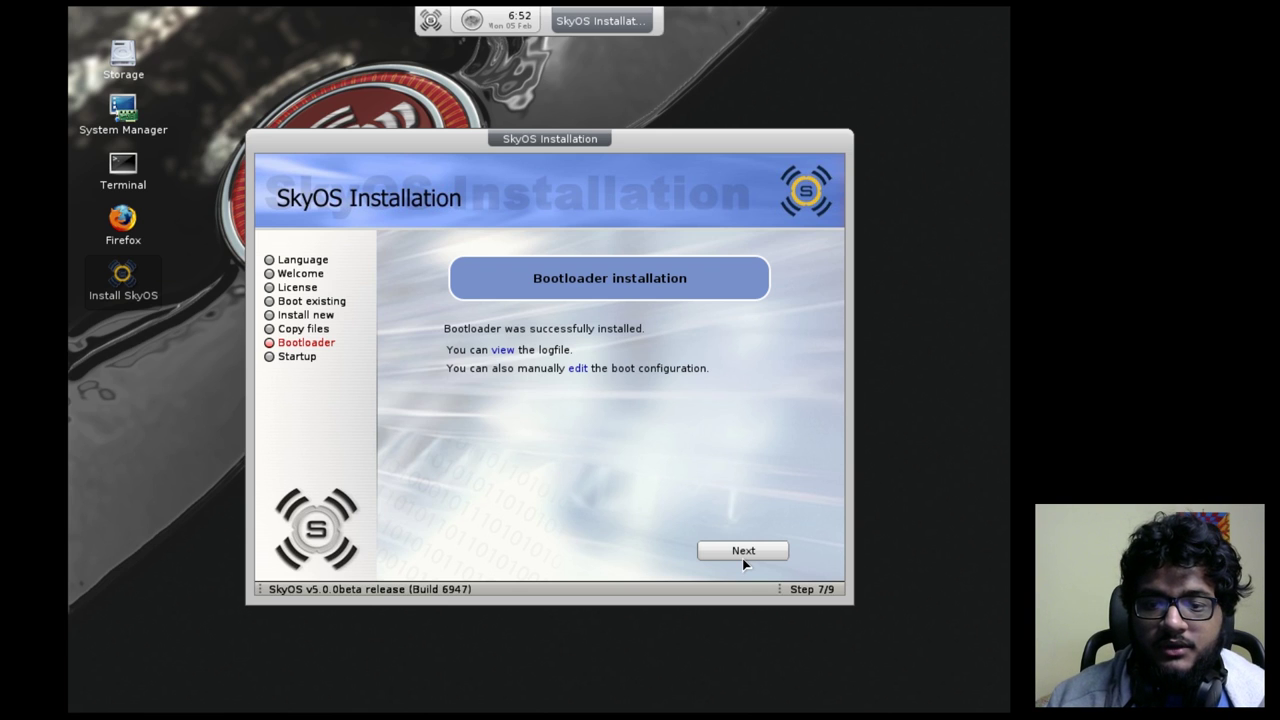
click(745, 558)
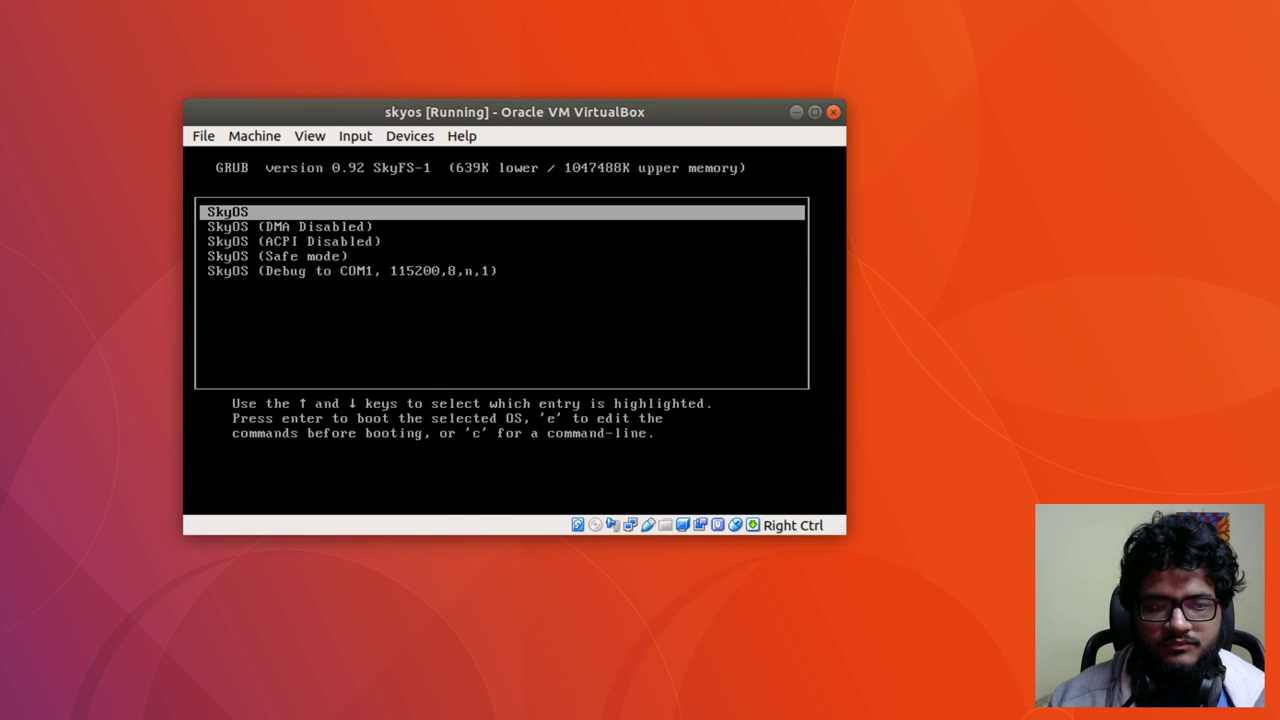
- Boot the default SkyOS GRUB entry and move the VirtualBox window up-left
key(Return)
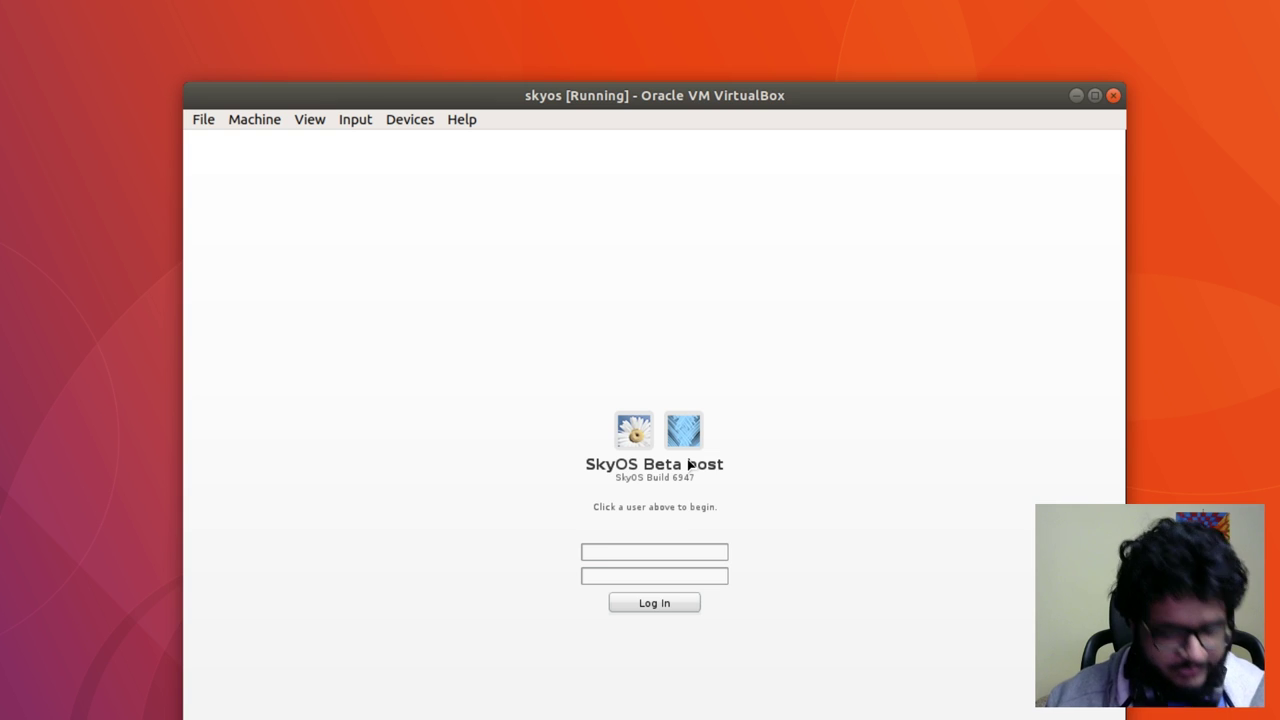
drag(818, 108, 704, 1)
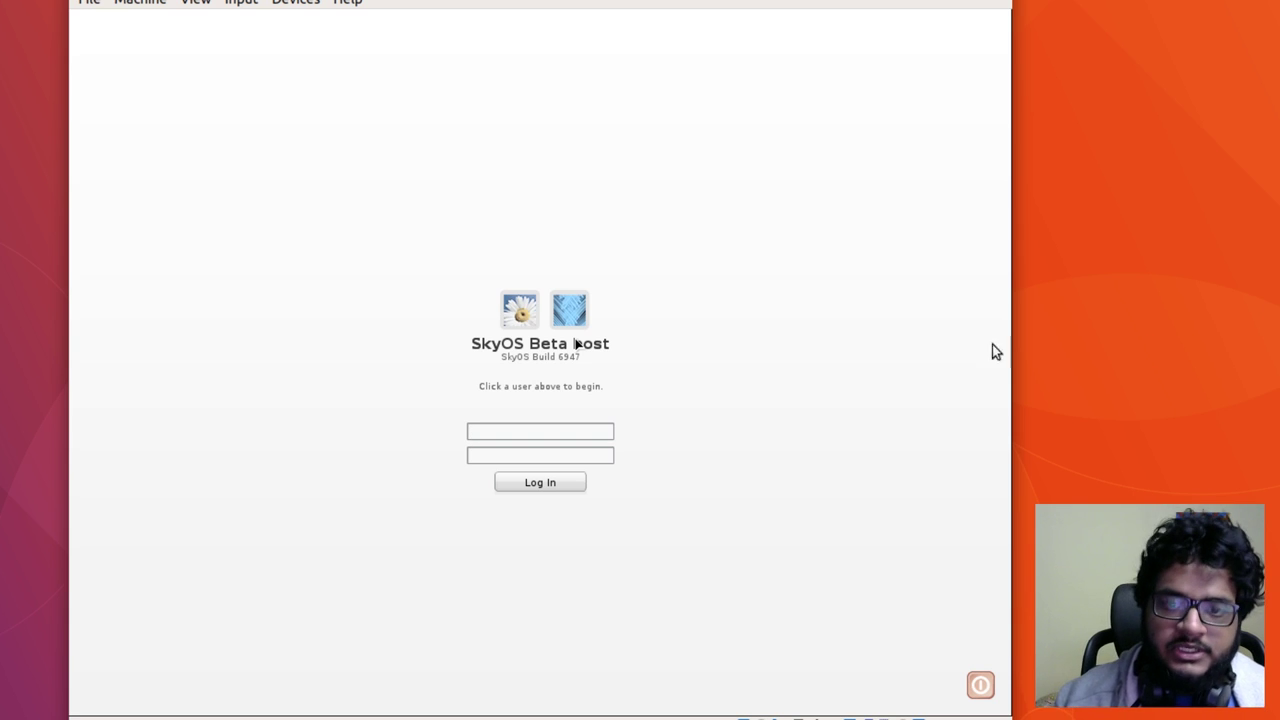
- Let the VM capture input and log in with the user account
click(641, 443)
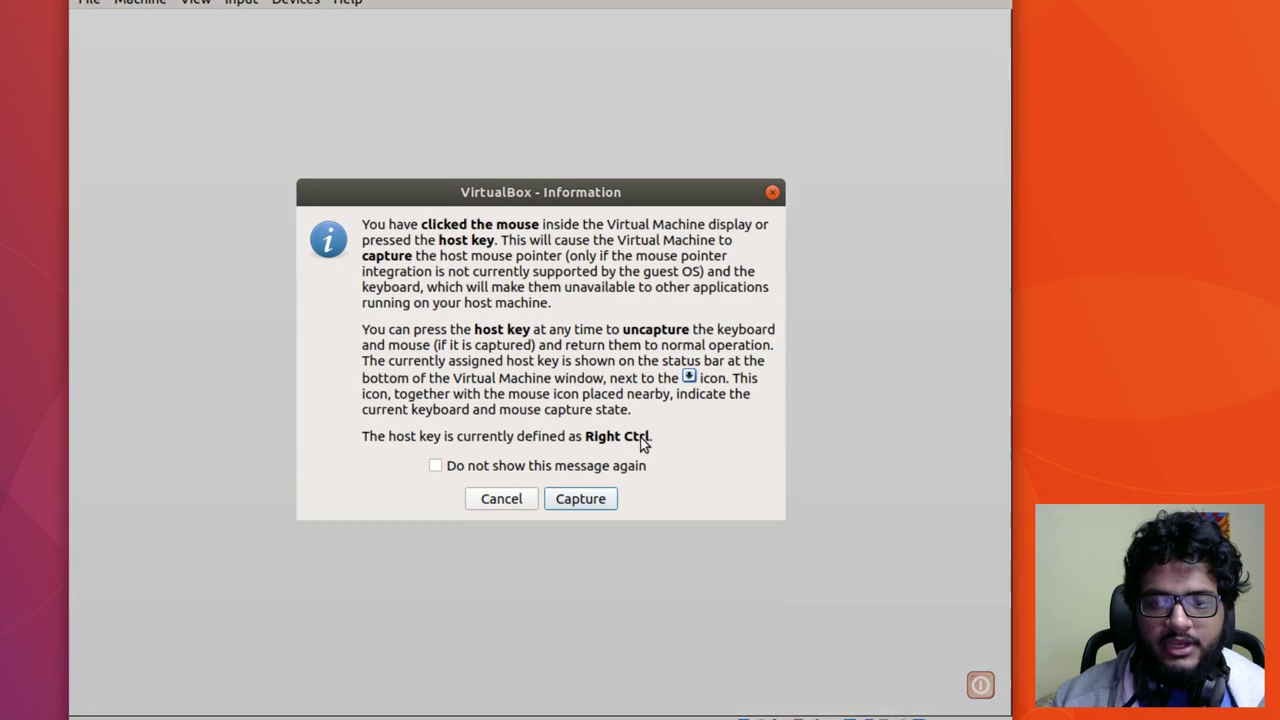
click(603, 497)
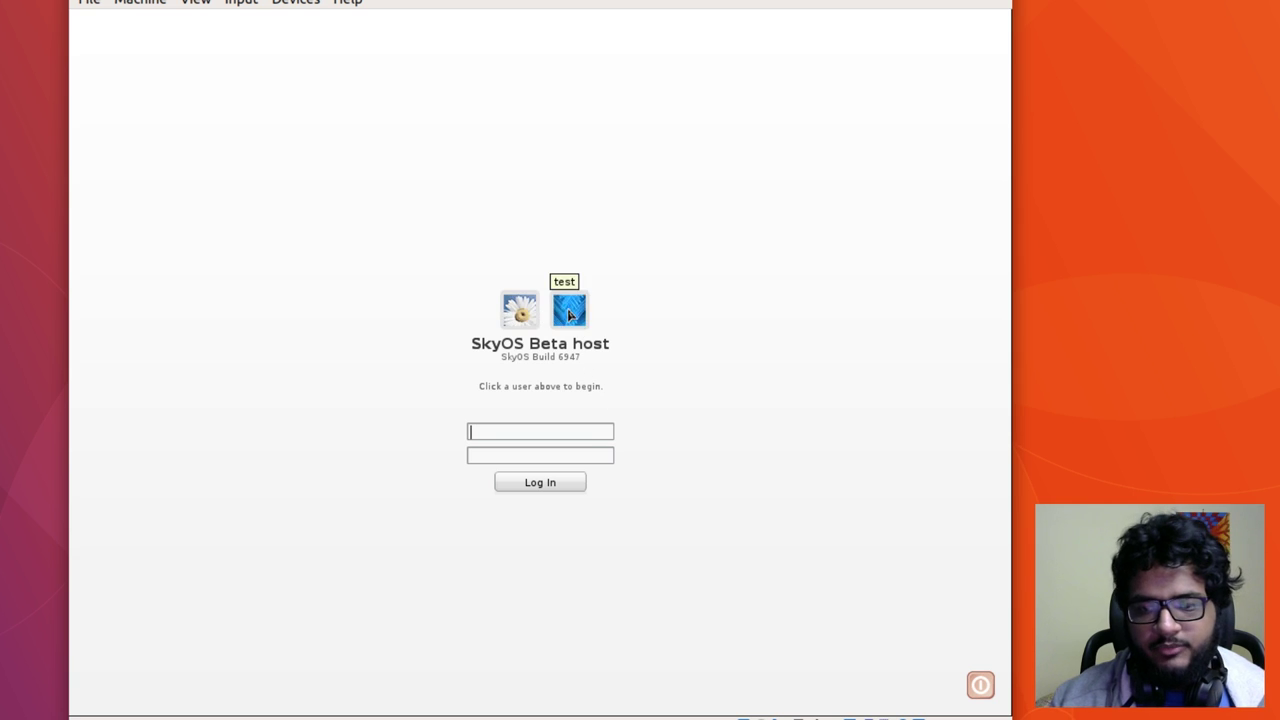
click(519, 310)
click(572, 487)
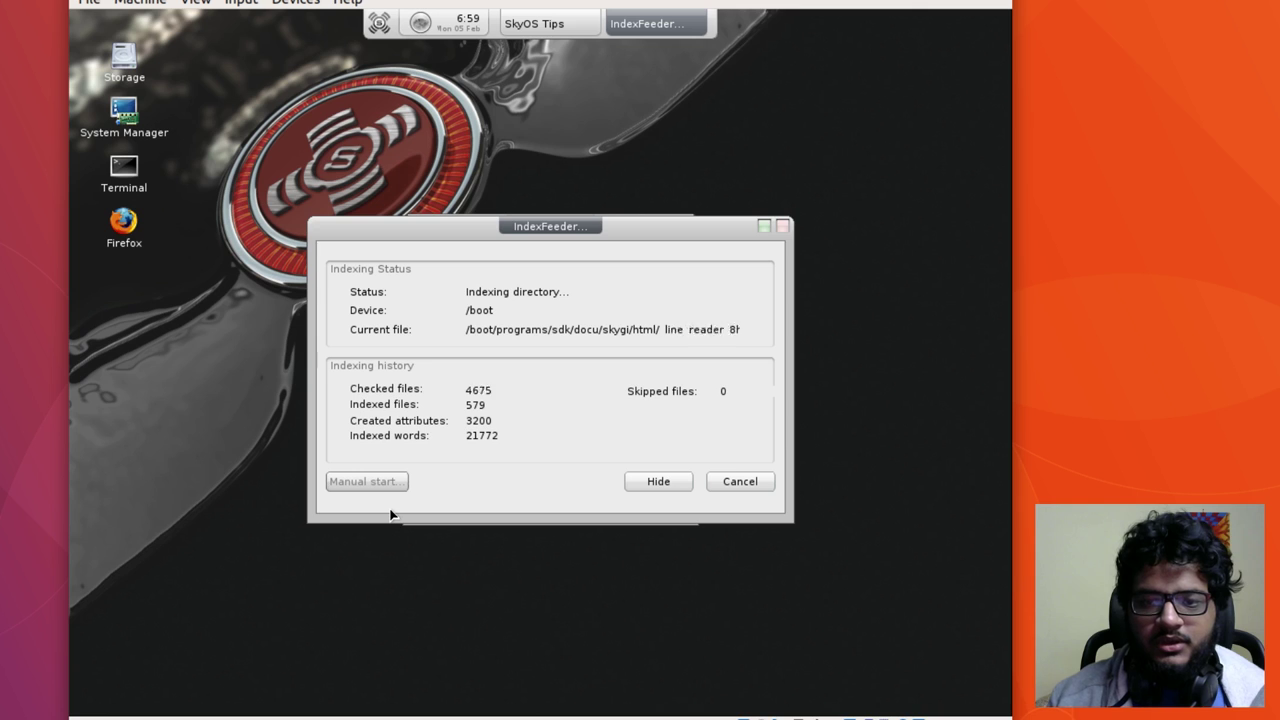
- Move IndexFeeder aside, page through three SkyOS Tips, and close the tips
drag(546, 230, 558, 251)
click(558, 226)
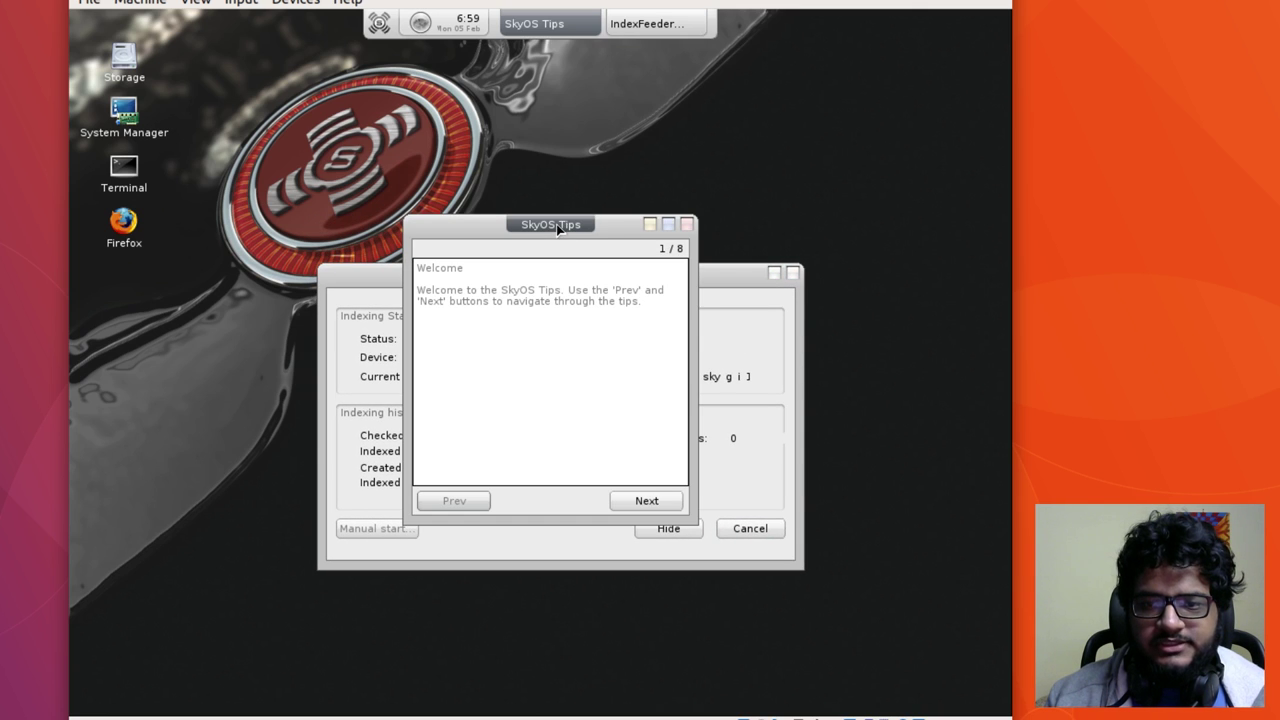
click(646, 498)
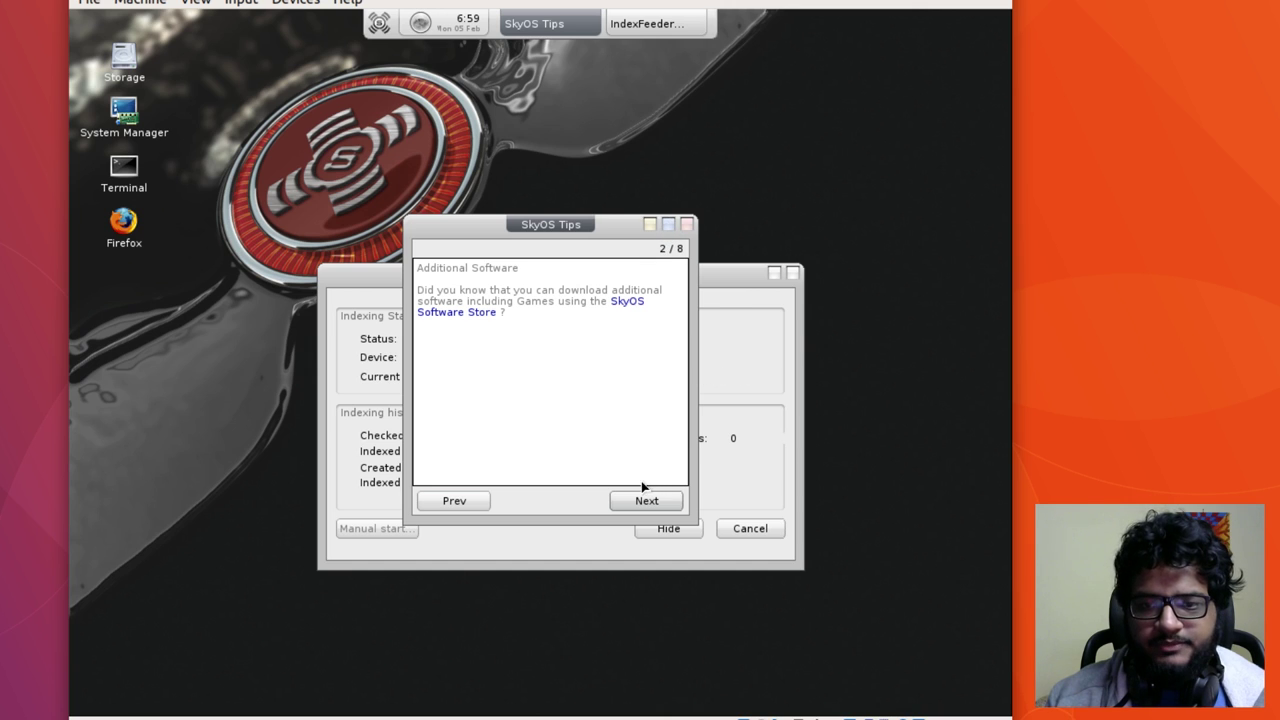
click(647, 503)
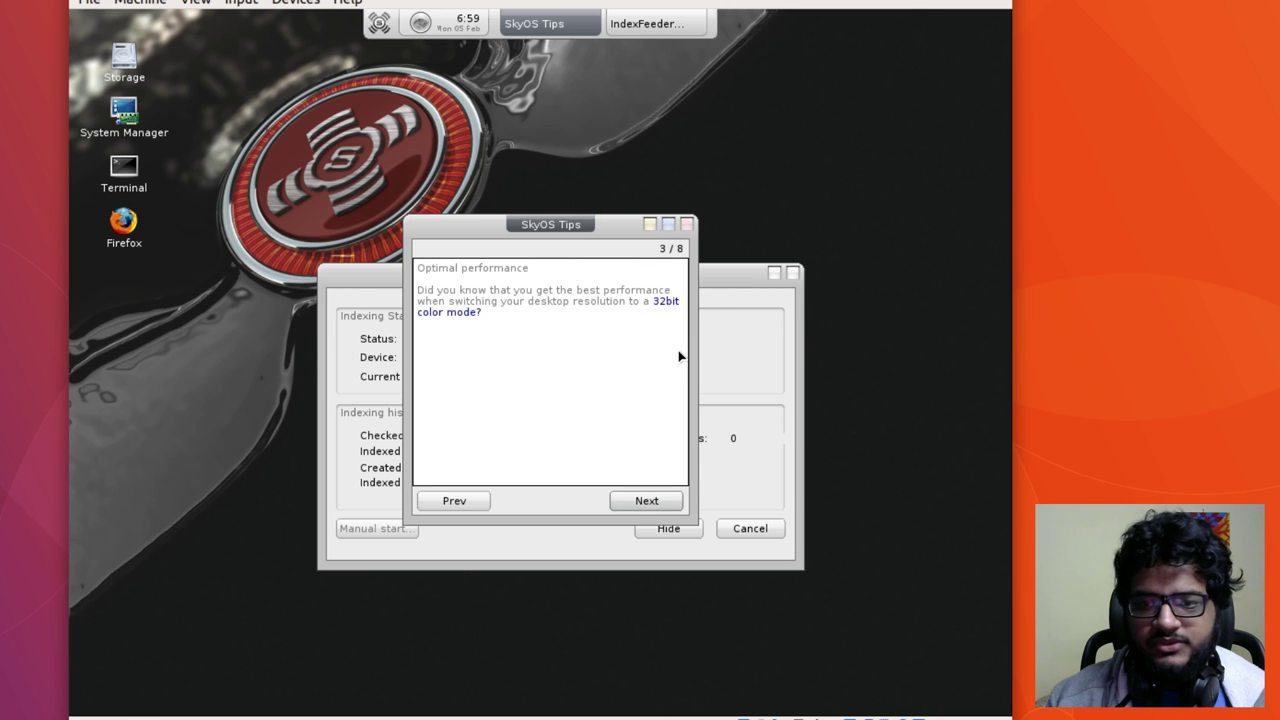
click(686, 224)
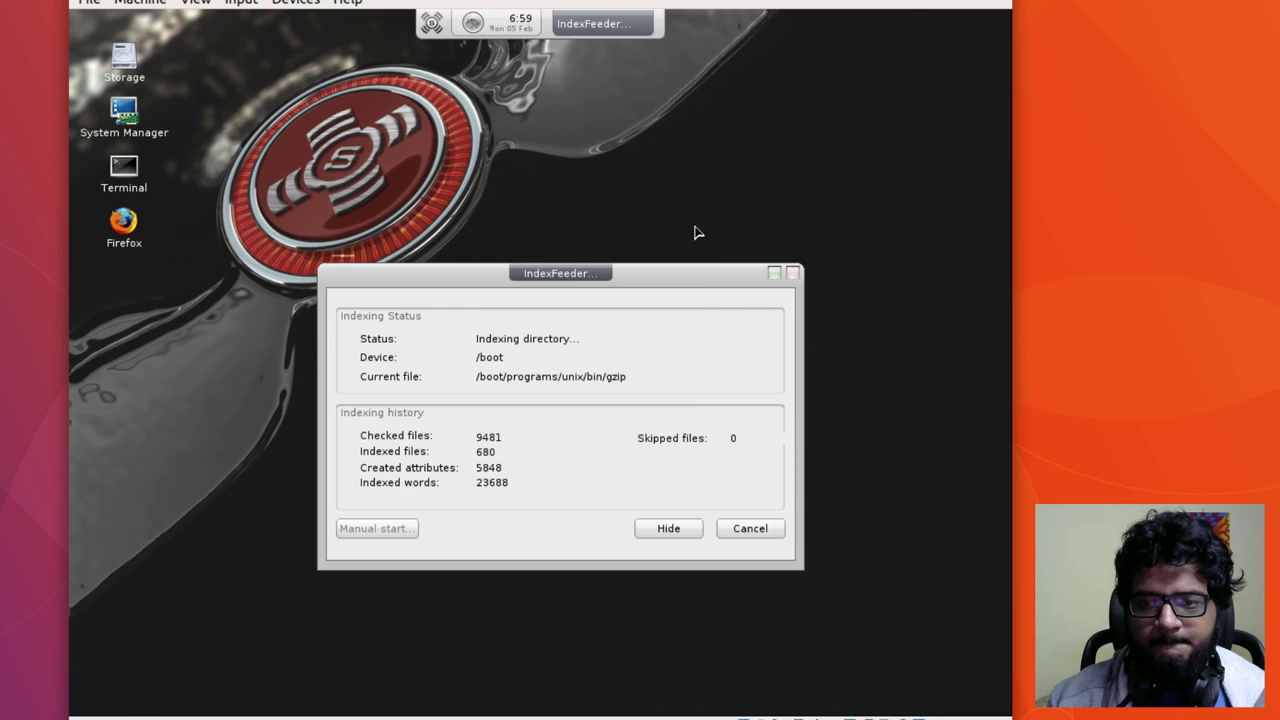
- Launch the Software Store from Start > Programs
click(431, 23)
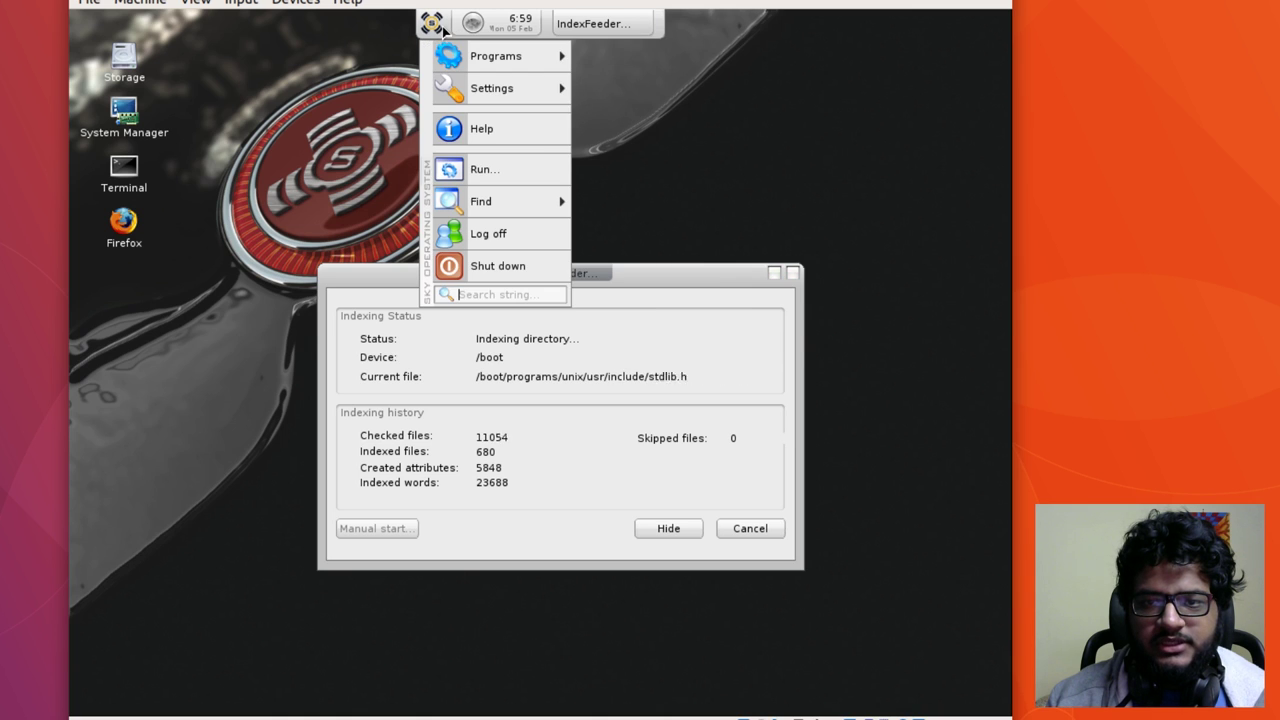
mouse_move(462, 67)
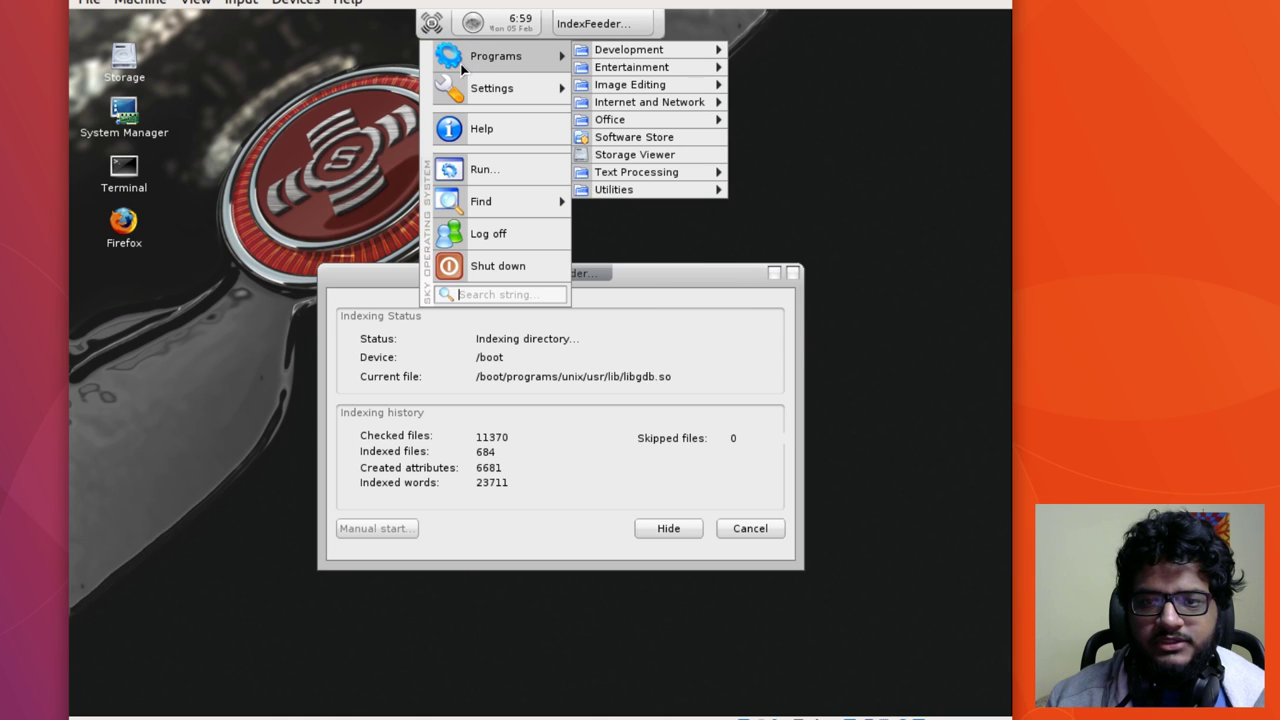
click(648, 139)
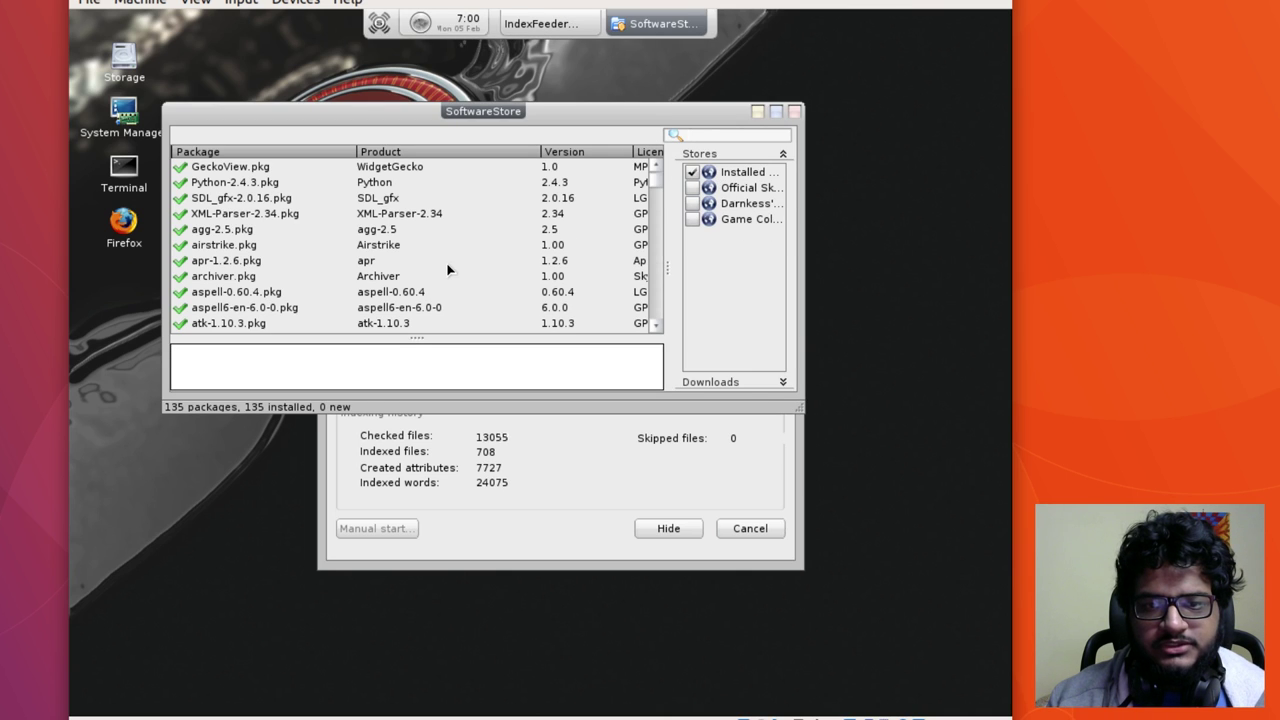
- Enable the Official store under Stores, then close the Software Store
mouse_move(661, 184)
mouse_down()
mouse_move(680, 357)
mouse_move(668, 183)
mouse_up()
click(721, 194)
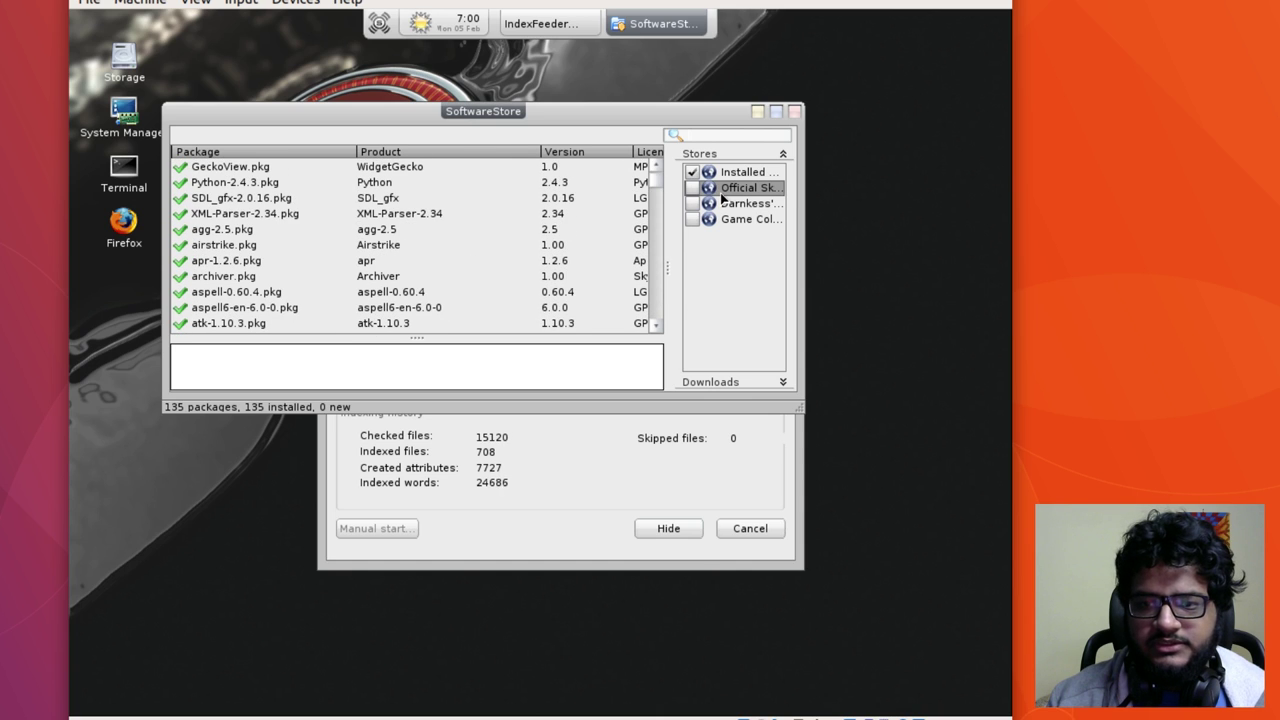
click(692, 188)
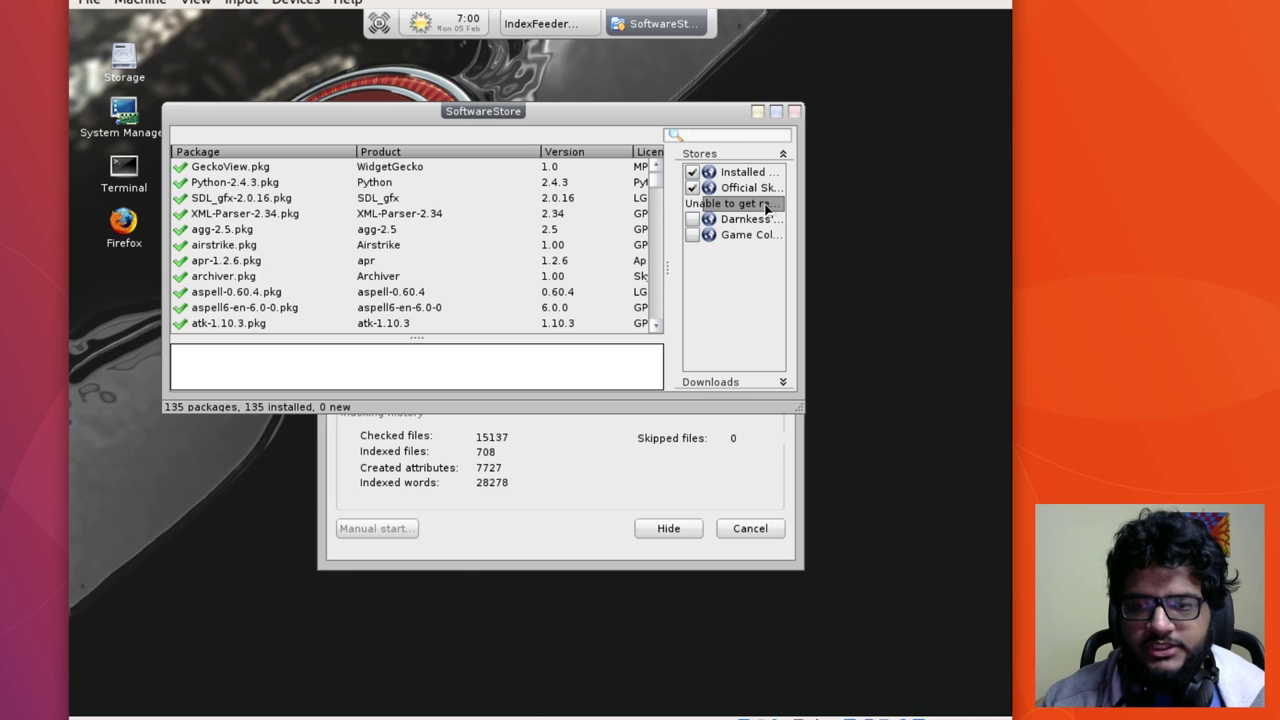
click(792, 113)
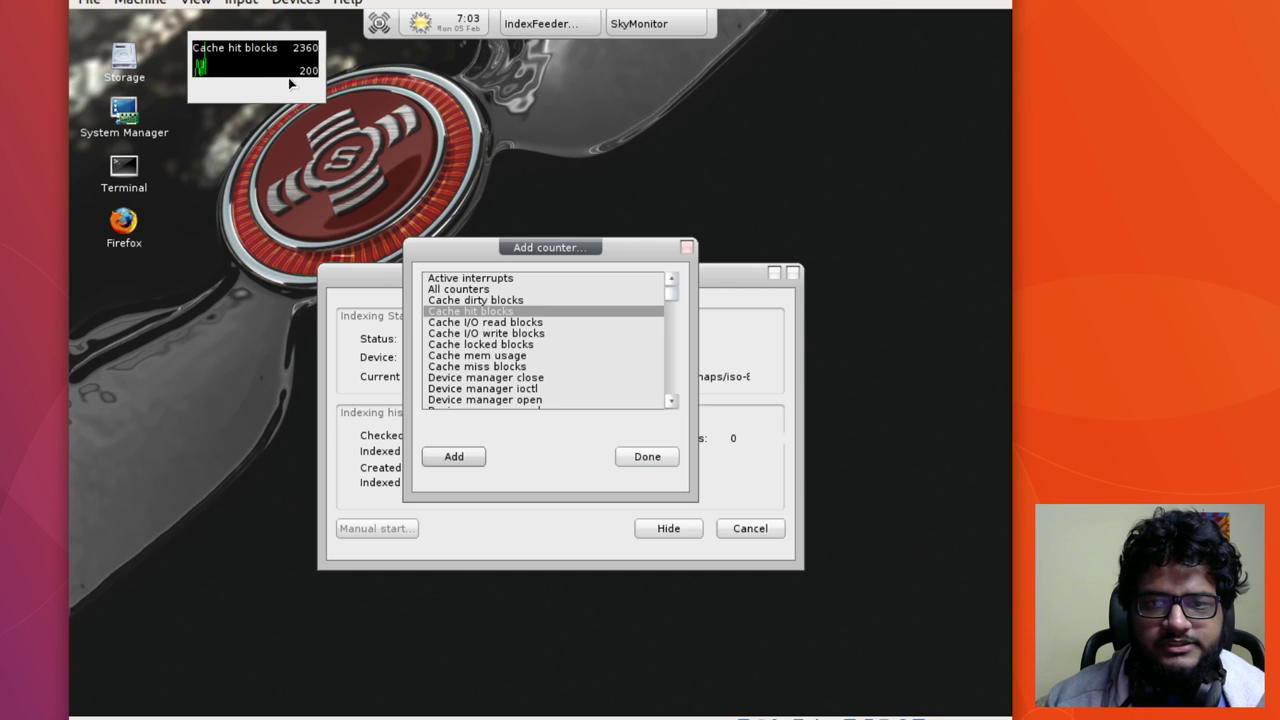
- Add Device manager ioctl and All counters graphs in SkyMonitor's Add counter dialog
click(536, 390)
click(477, 458)
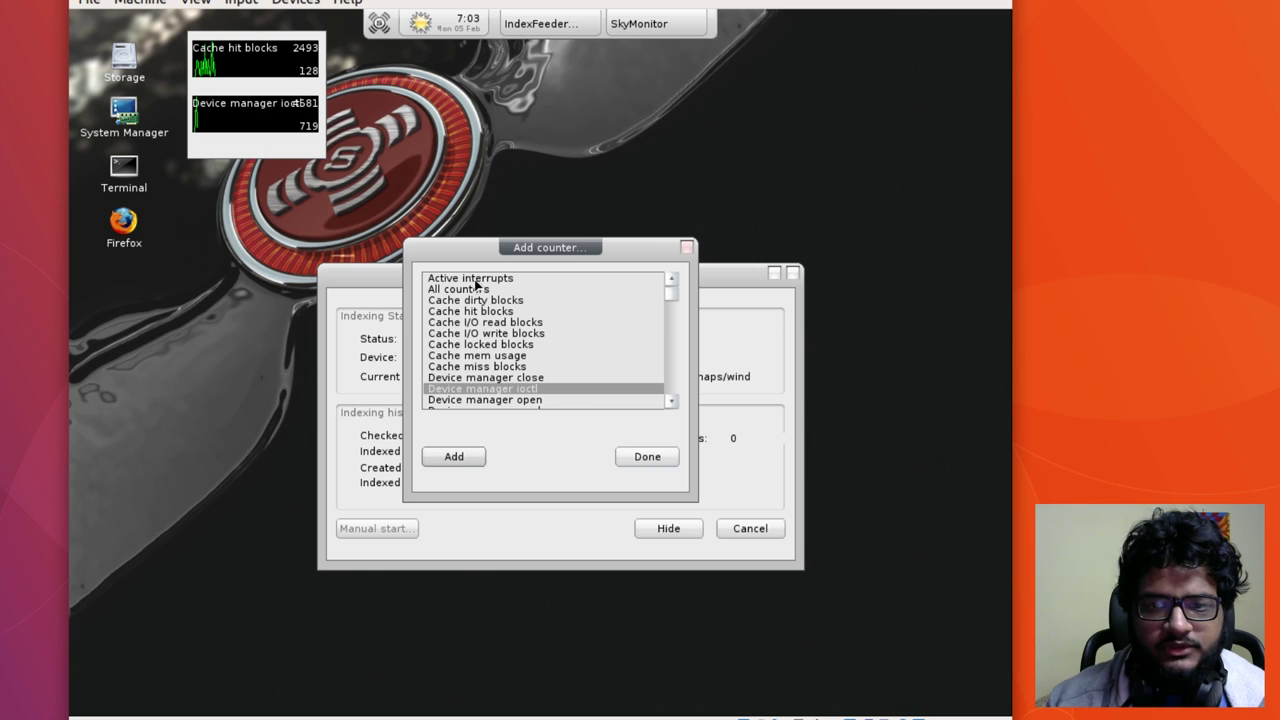
click(481, 300)
click(478, 290)
click(460, 458)
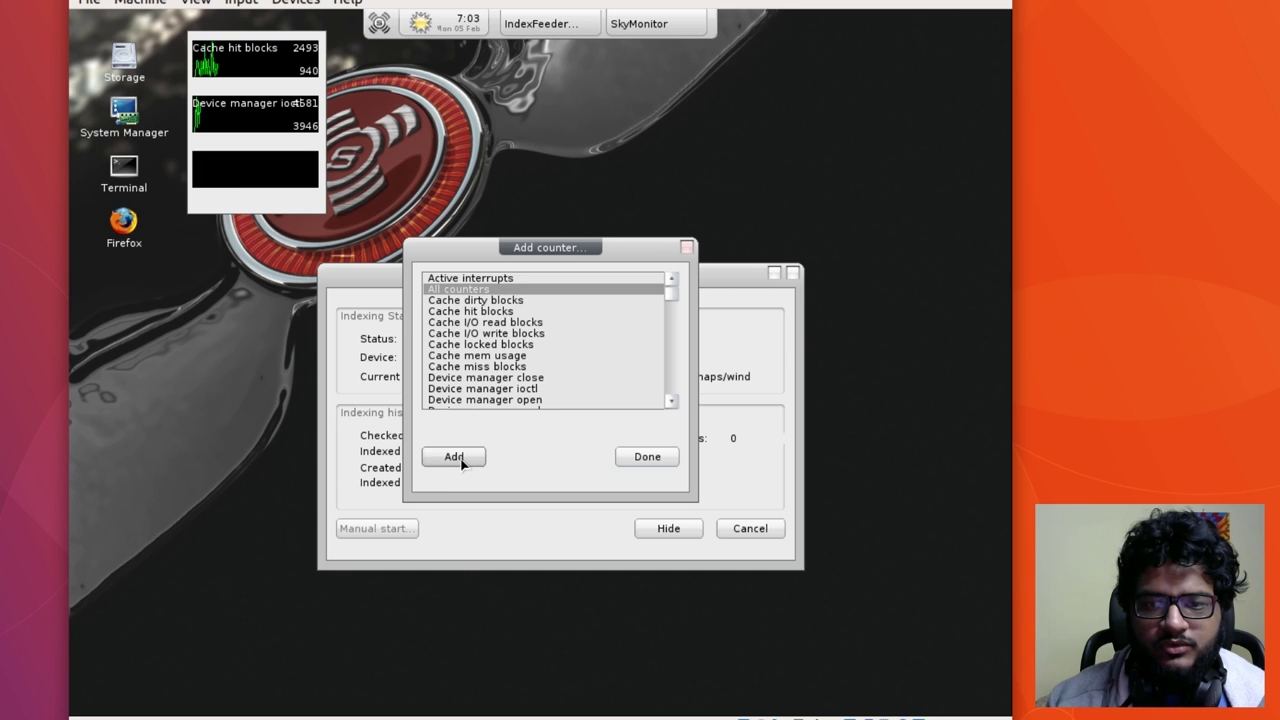
click(461, 458)
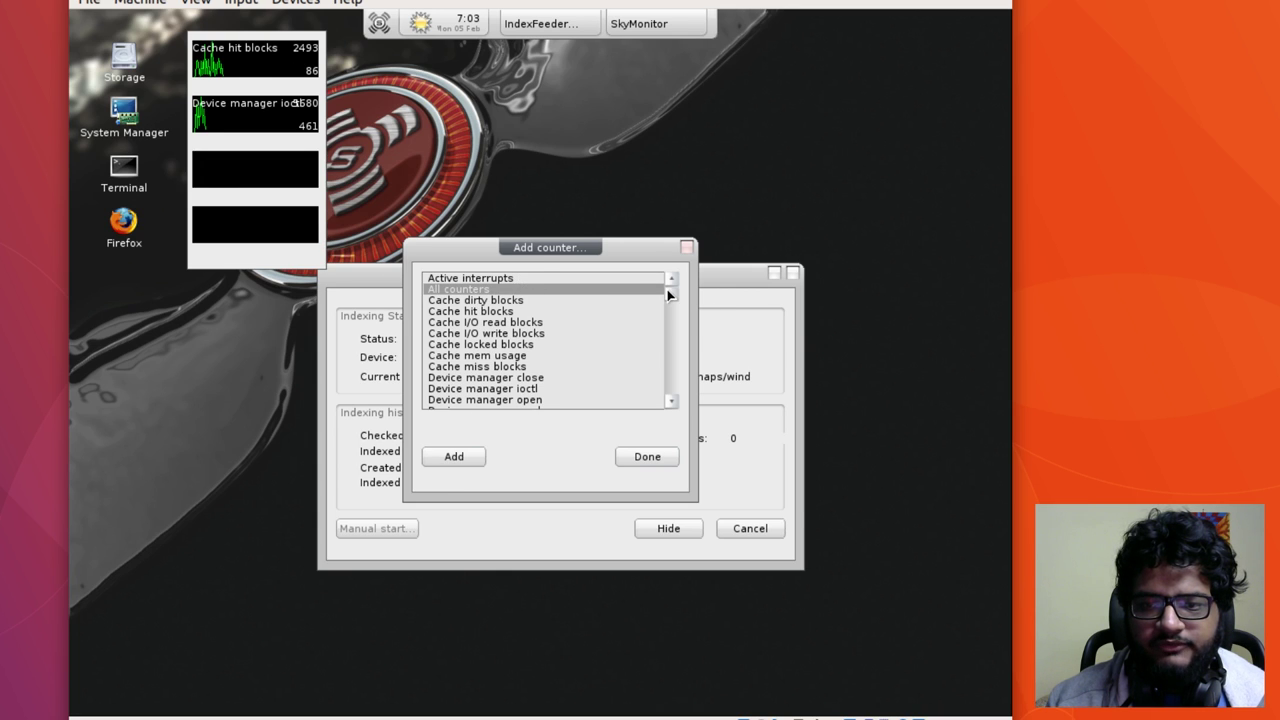
drag(669, 295, 671, 374)
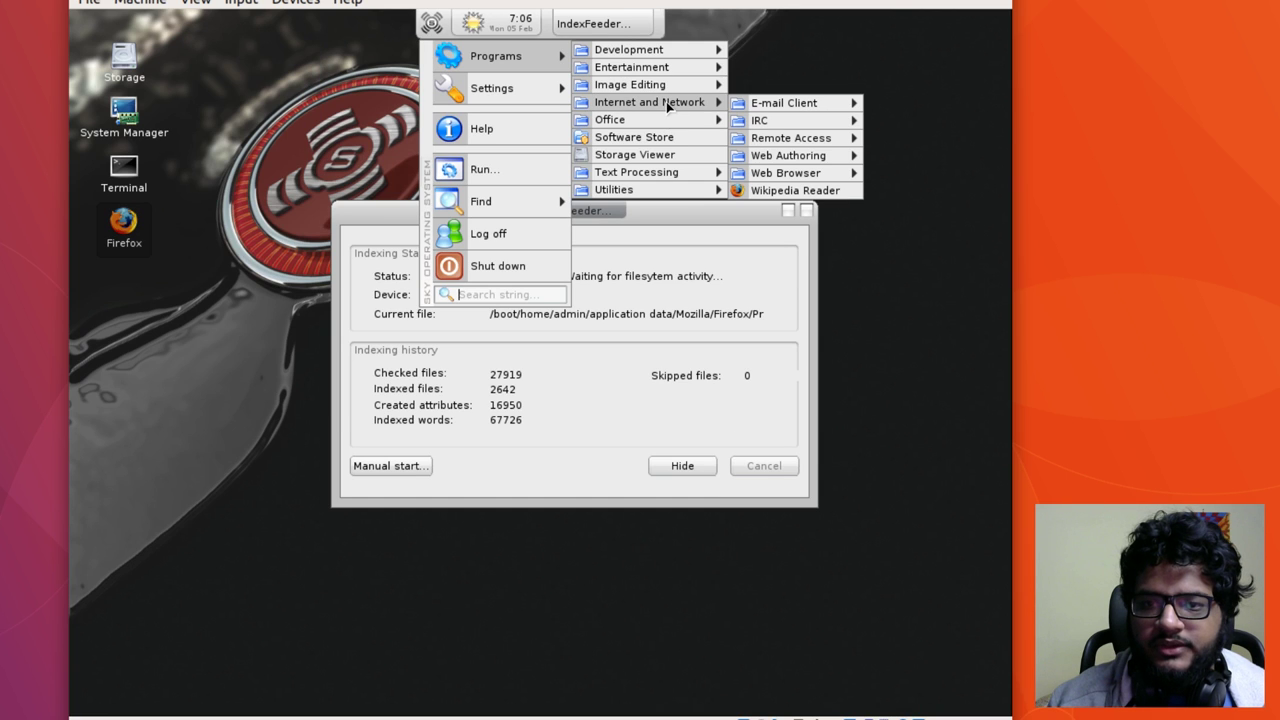
- Browse Programs' Internet and Network submenus, then show Image Editing with Blender3D
mouse_move(741, 124)
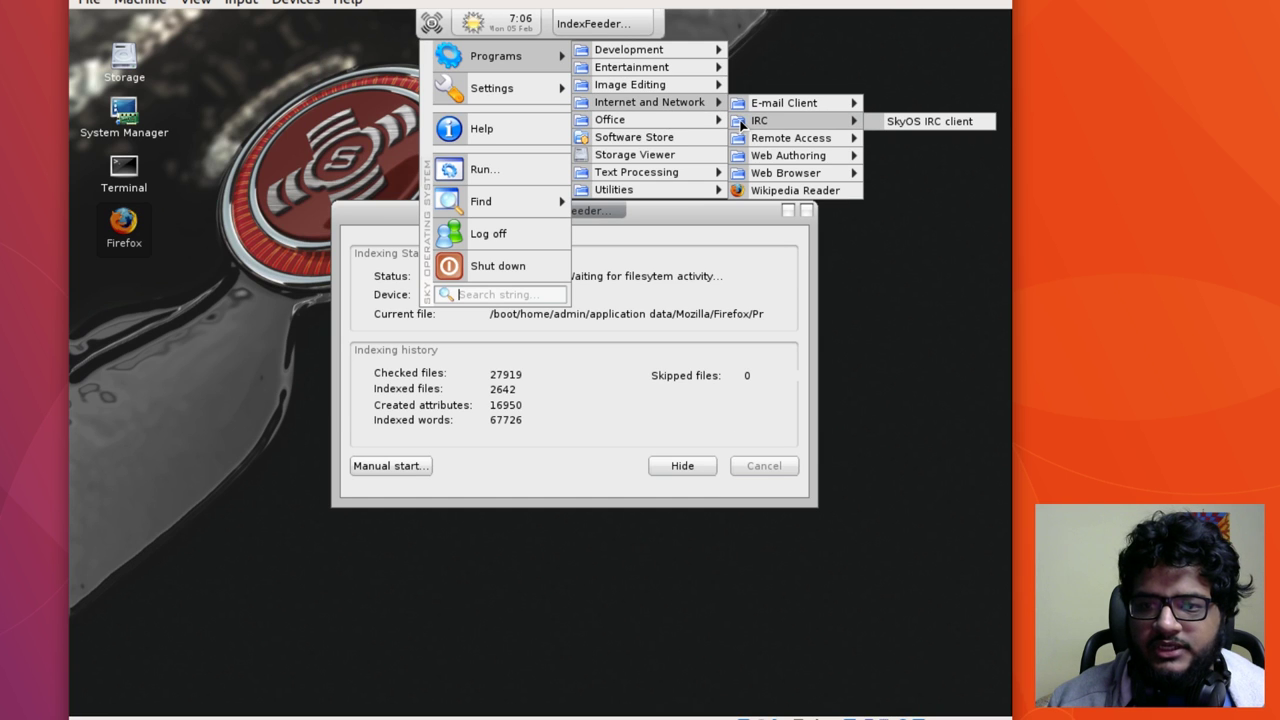
mouse_move(770, 142)
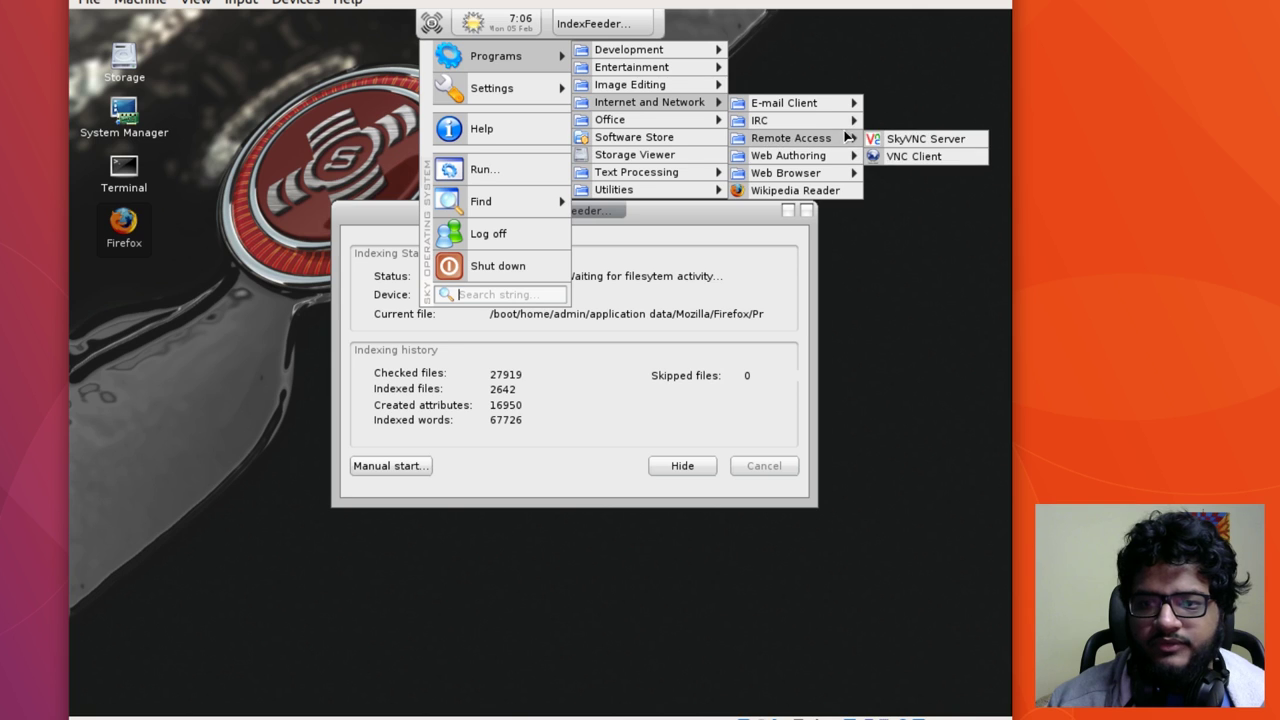
mouse_move(819, 157)
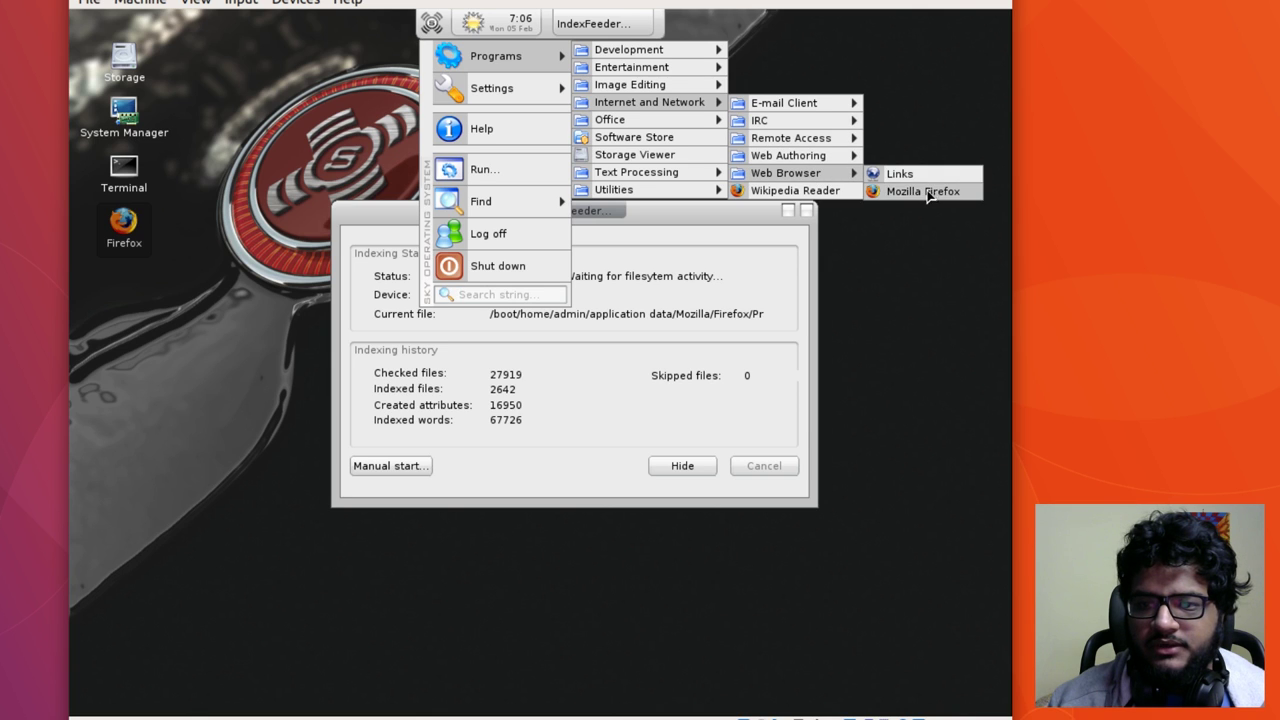
mouse_move(790, 103)
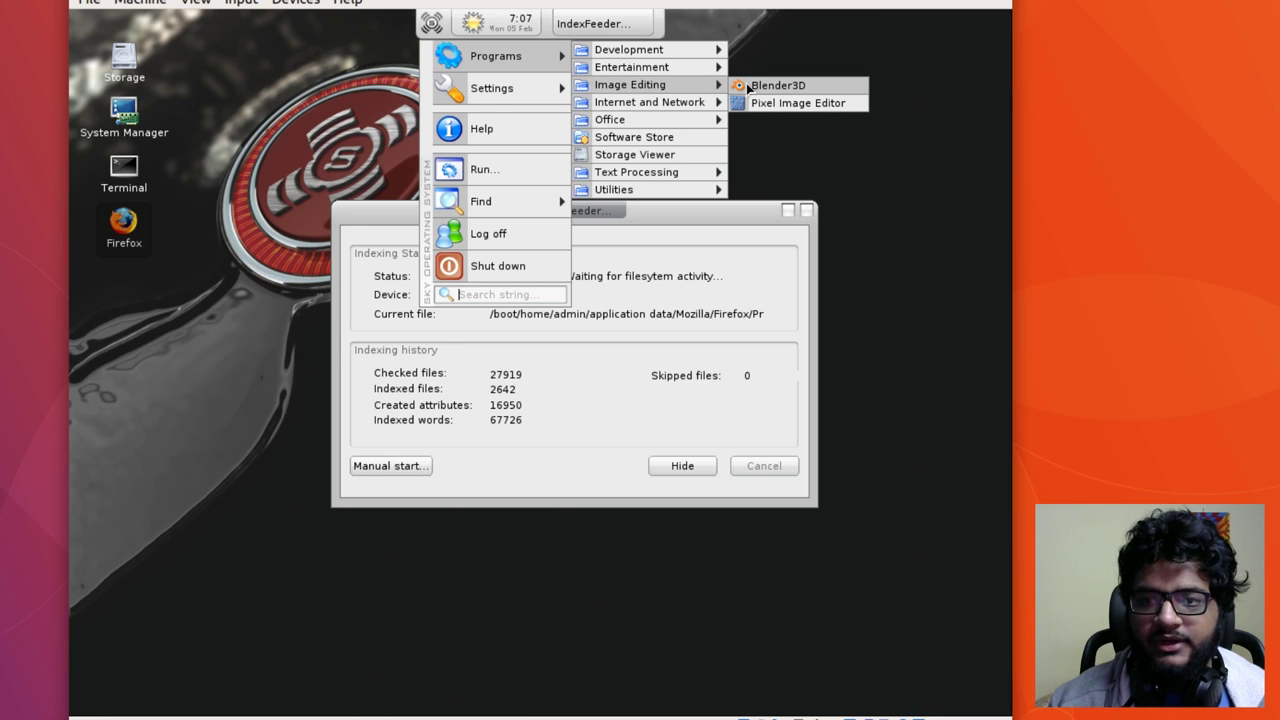
- Launch Blender 3D and try moving the default cube, cancelling each move to keep it at the origin
click(748, 86)
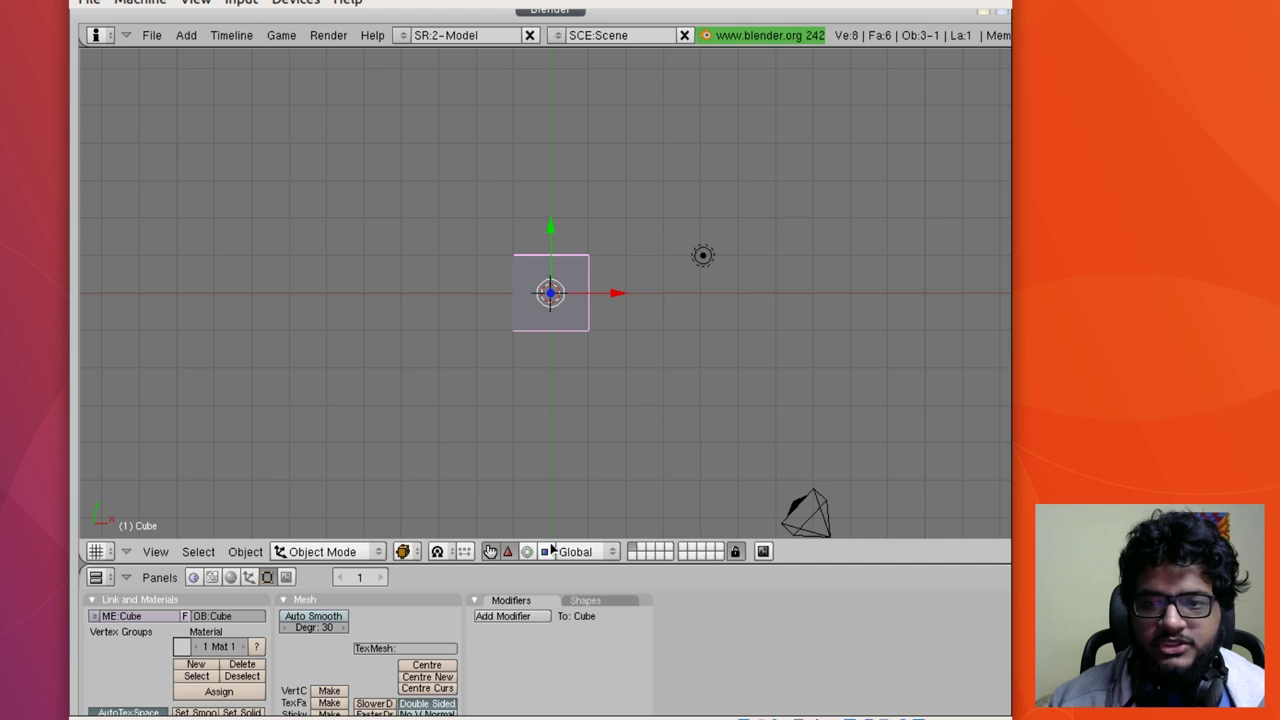
key(g)
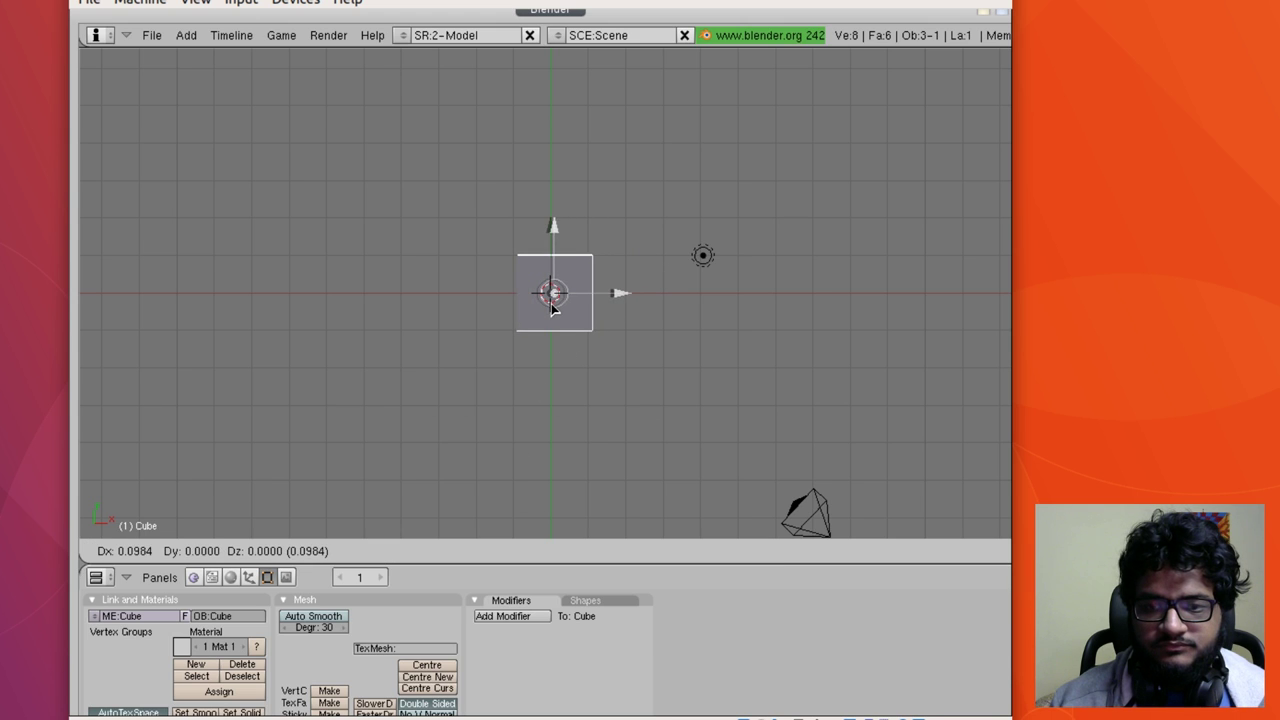
key(Escape)
key(g)
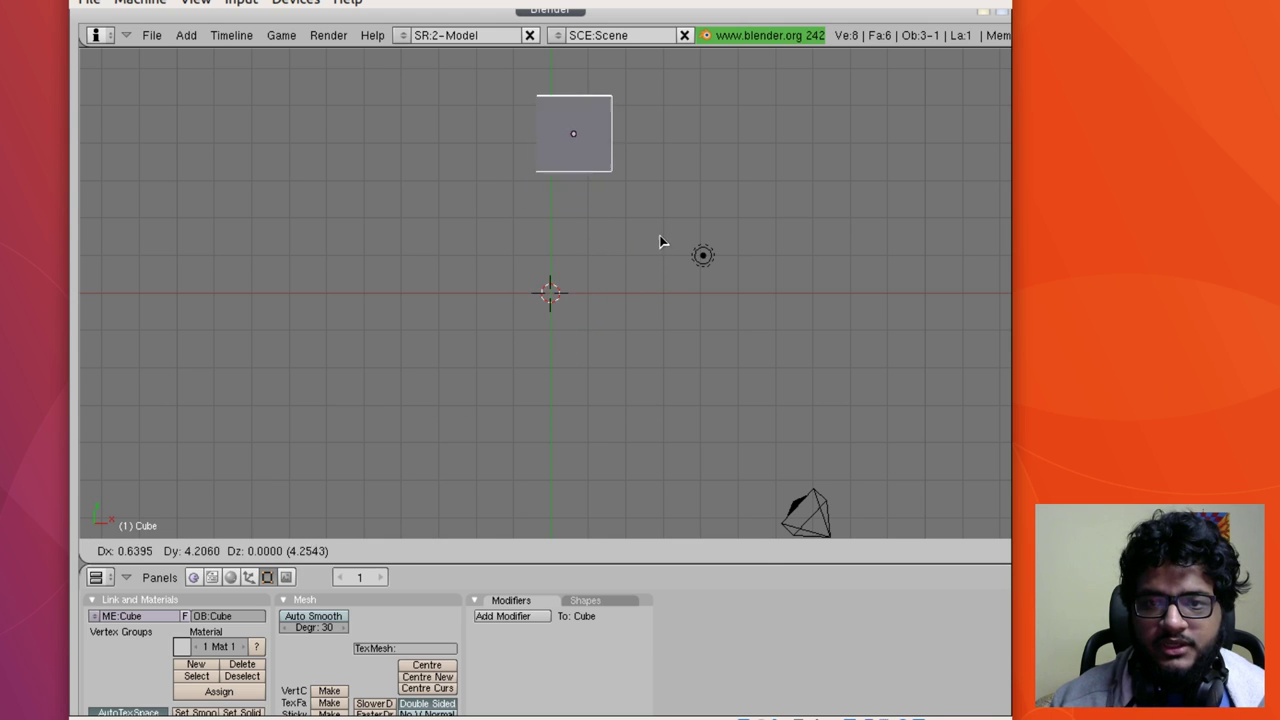
key(Escape)
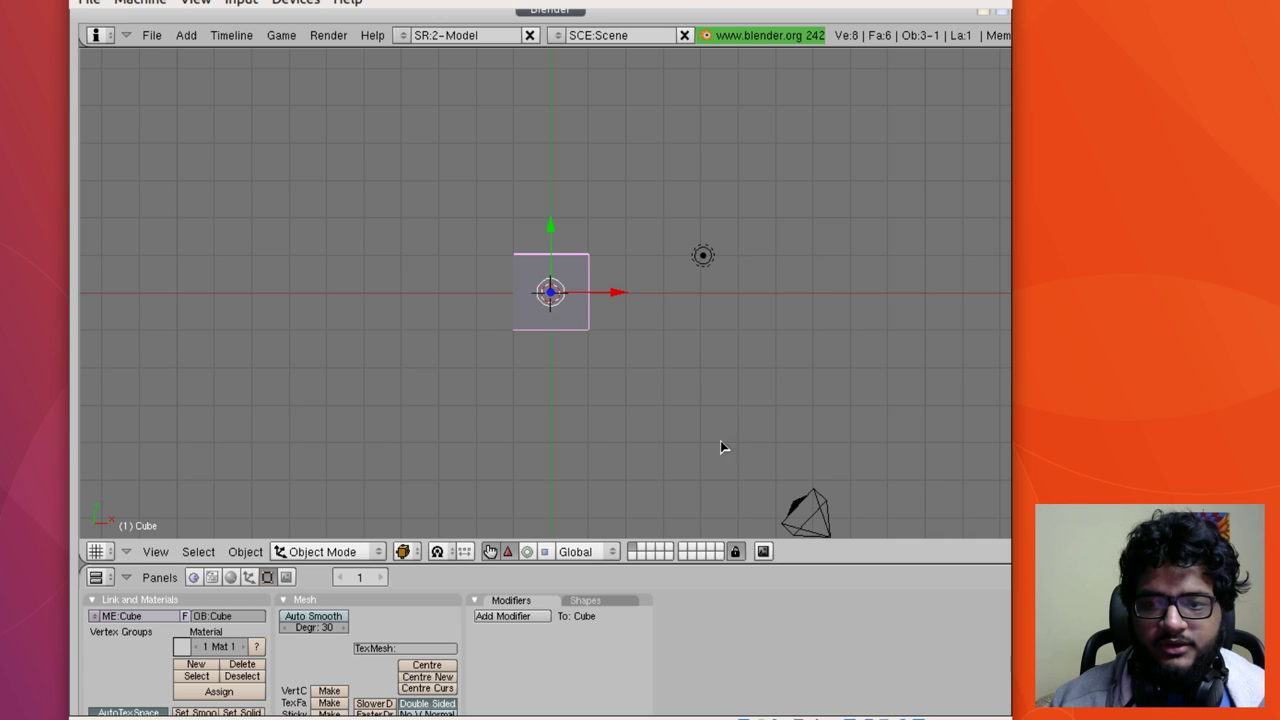
key(g)
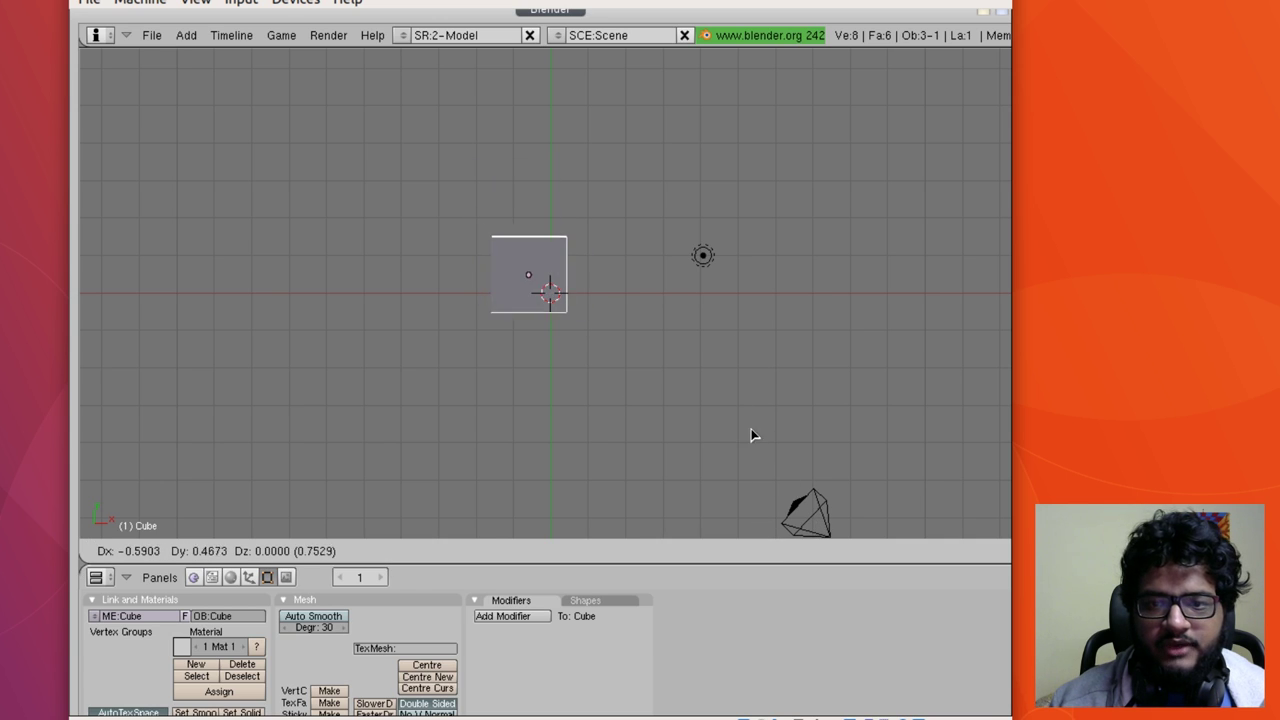
key(Escape)
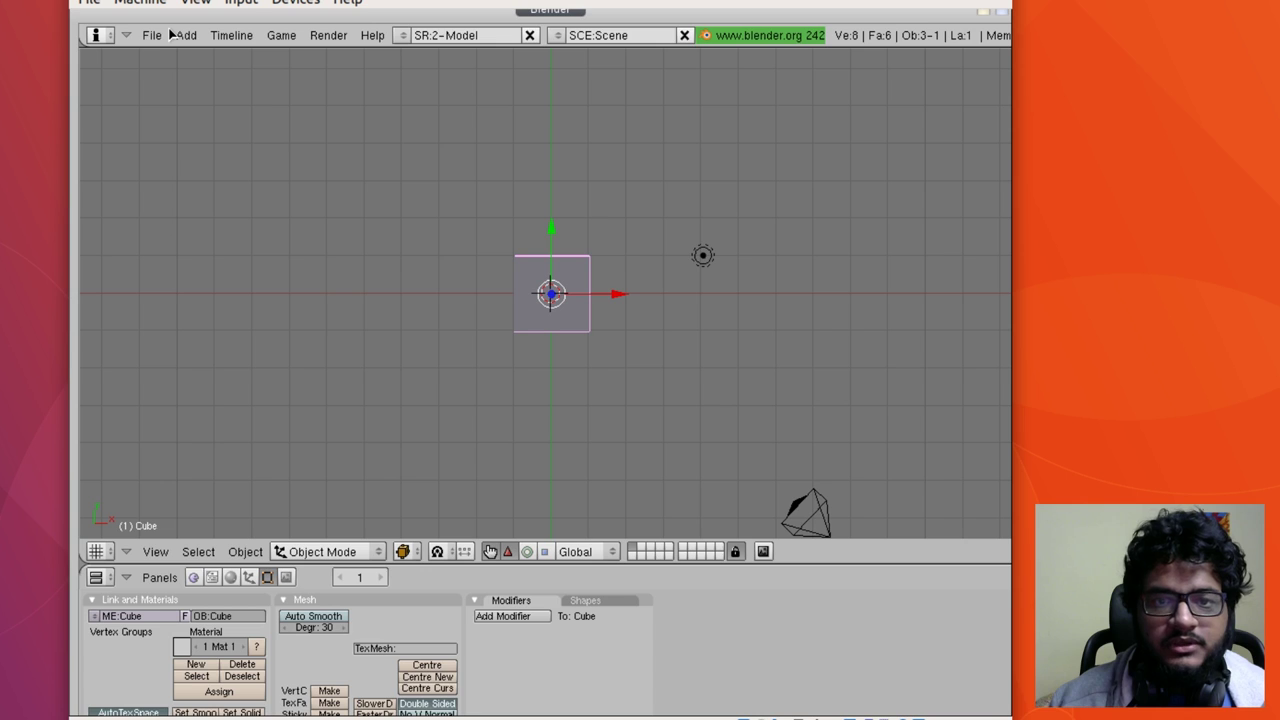
- Try reopening the recent untitled.blend file and dismiss the can't-open-file error
click(152, 35)
click(152, 35)
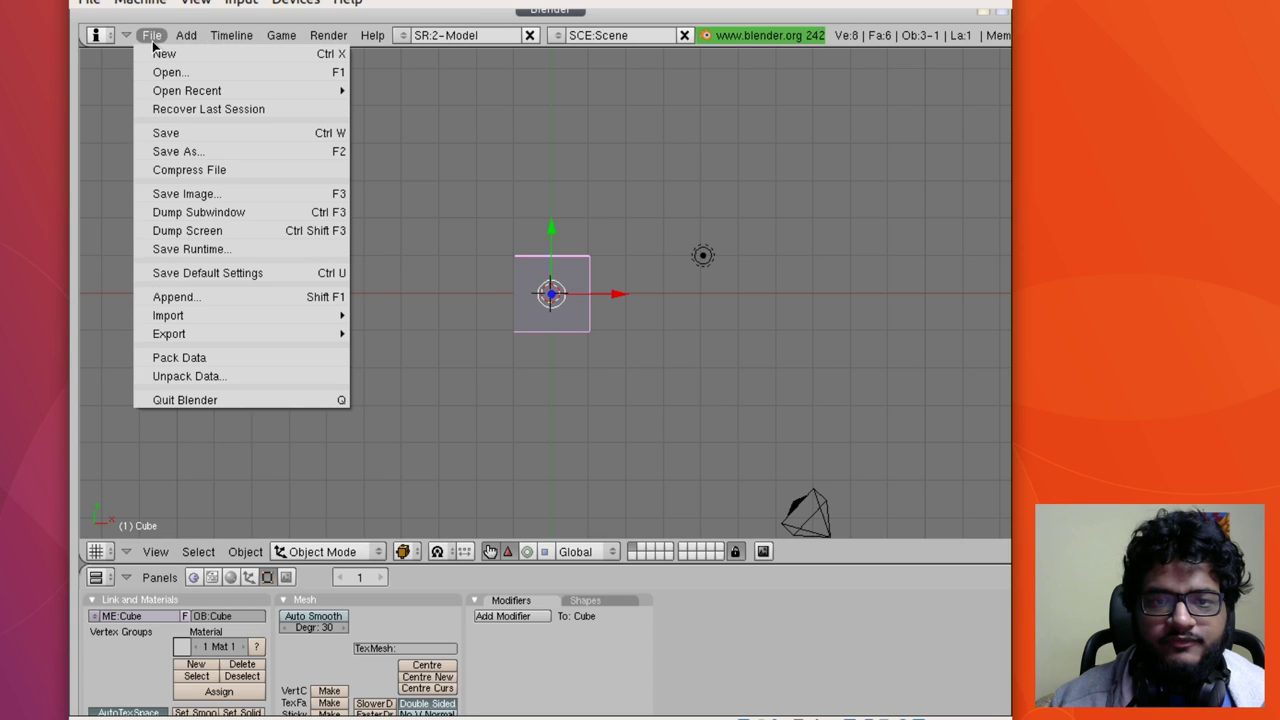
mouse_move(172, 95)
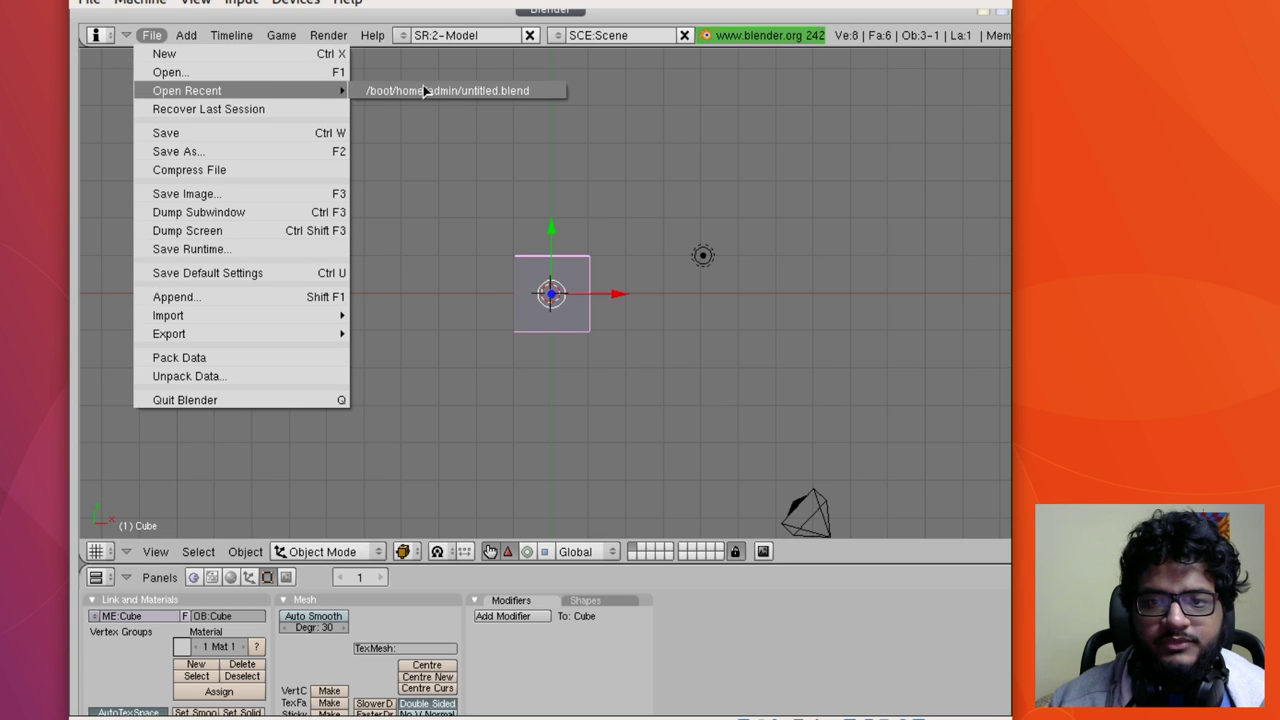
click(447, 90)
click(152, 35)
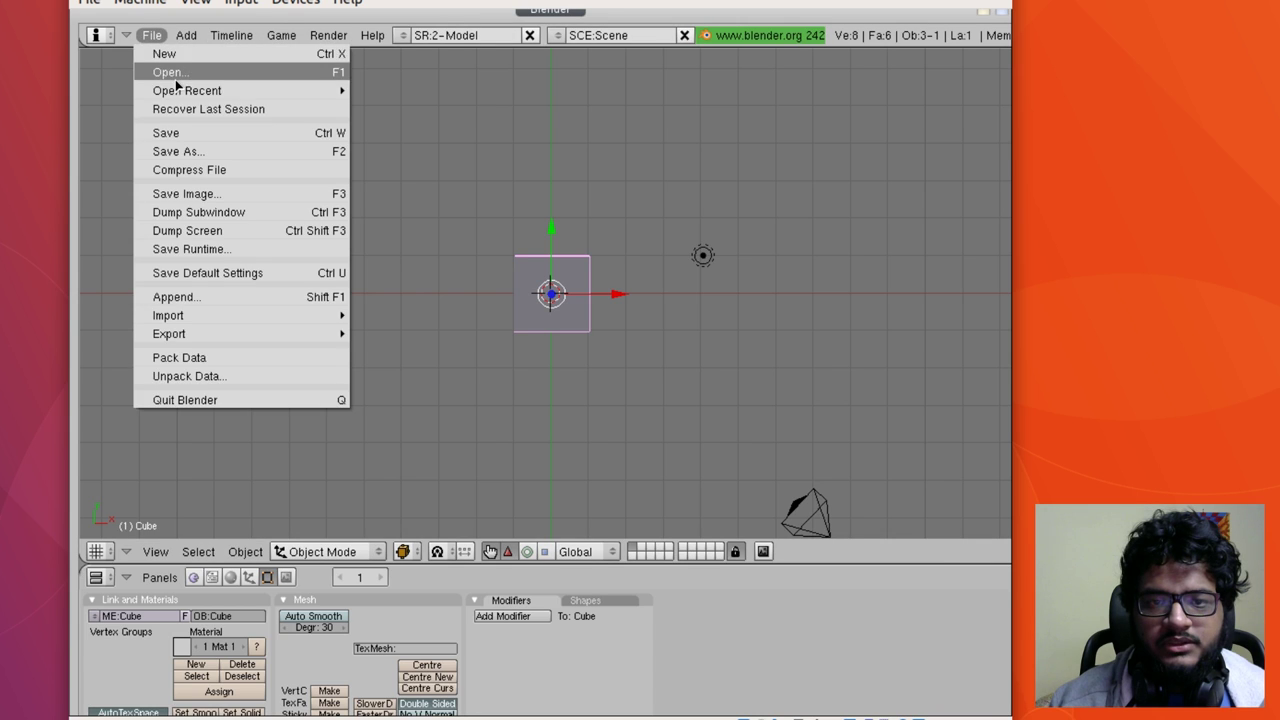
click(174, 74)
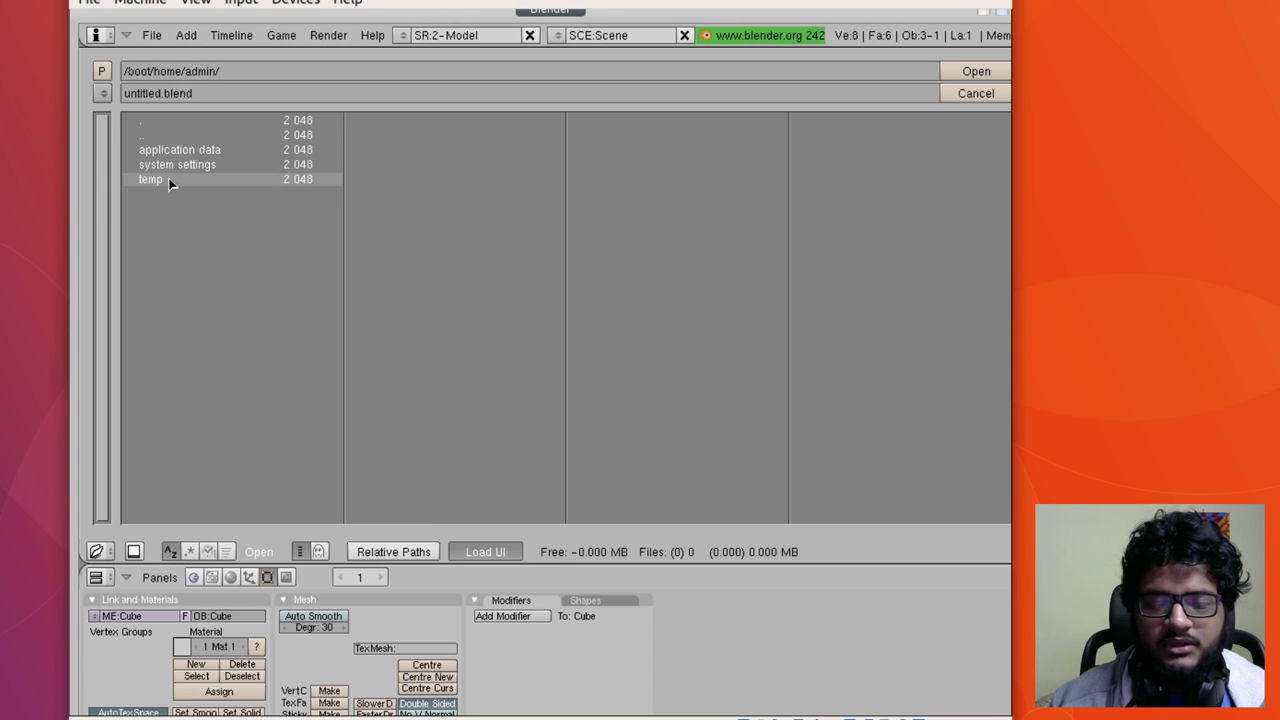
- Browse into the Mozilla folder, cancel the file open, and minimise Blender
double_click(178, 151)
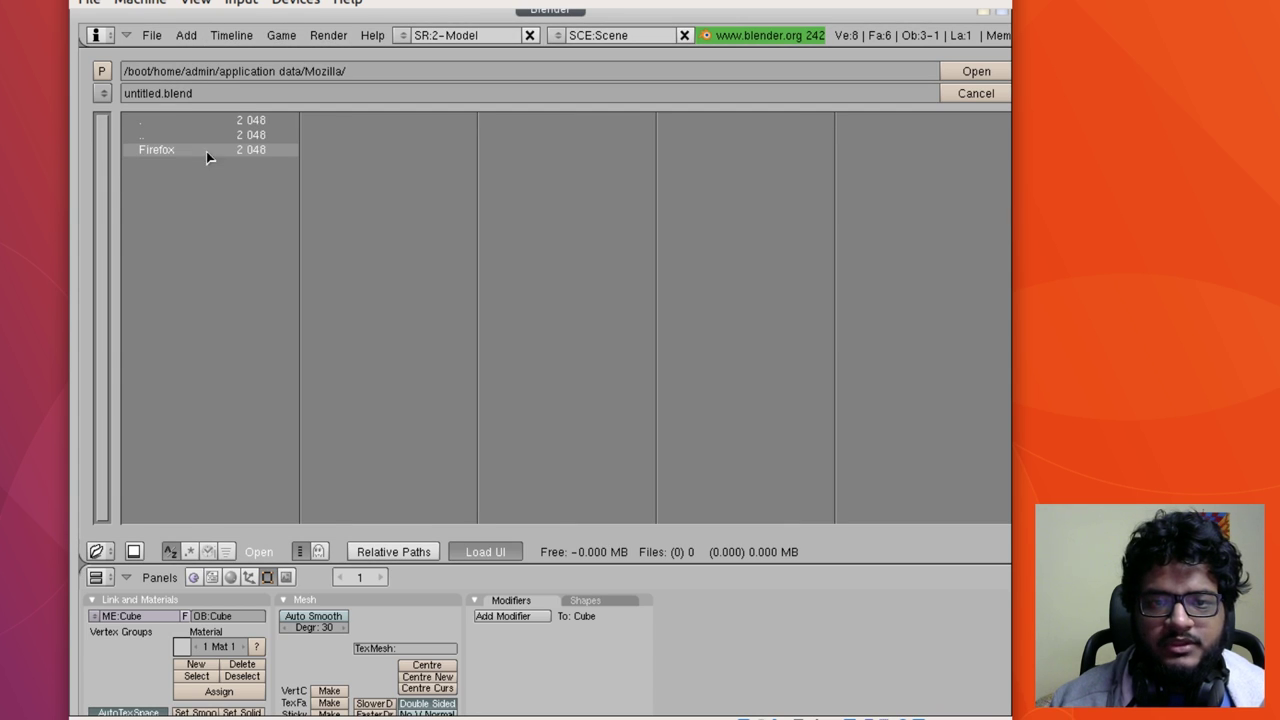
click(966, 100)
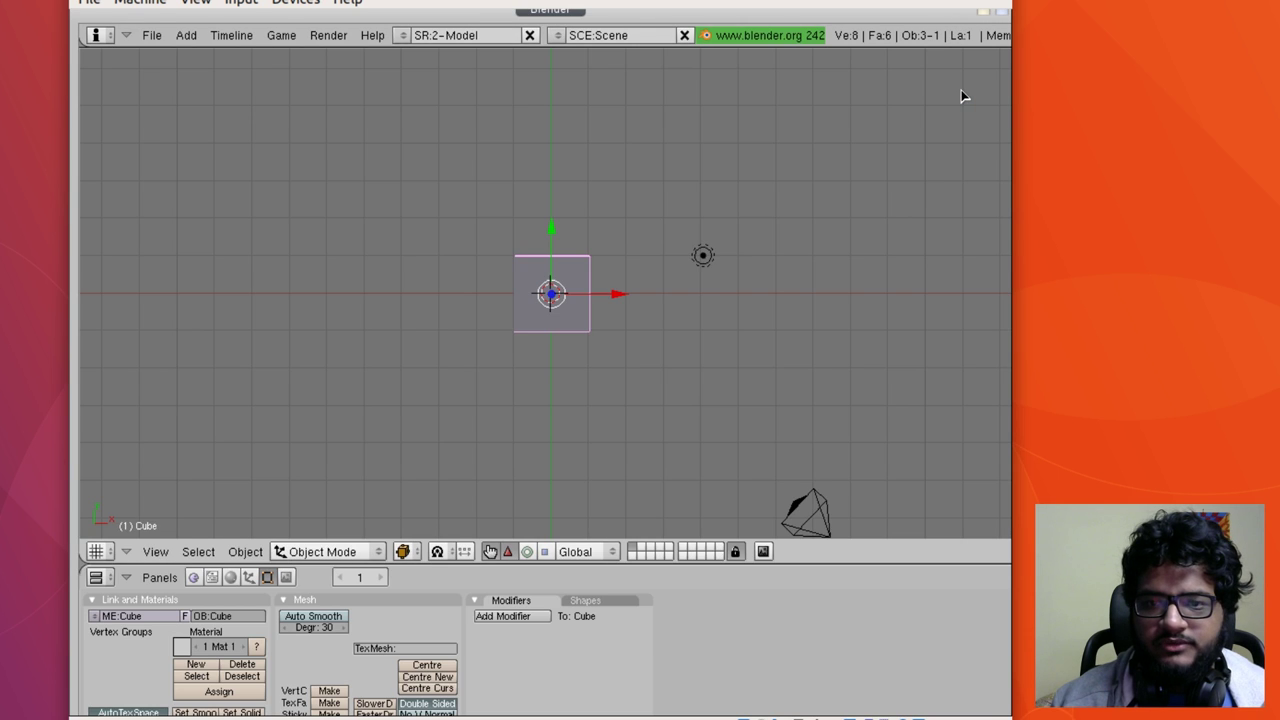
click(997, 18)
- End the Blender process, run the Flurry and Gear Train OpenGL demos, and move the gear window up-left
right_click(646, 20)
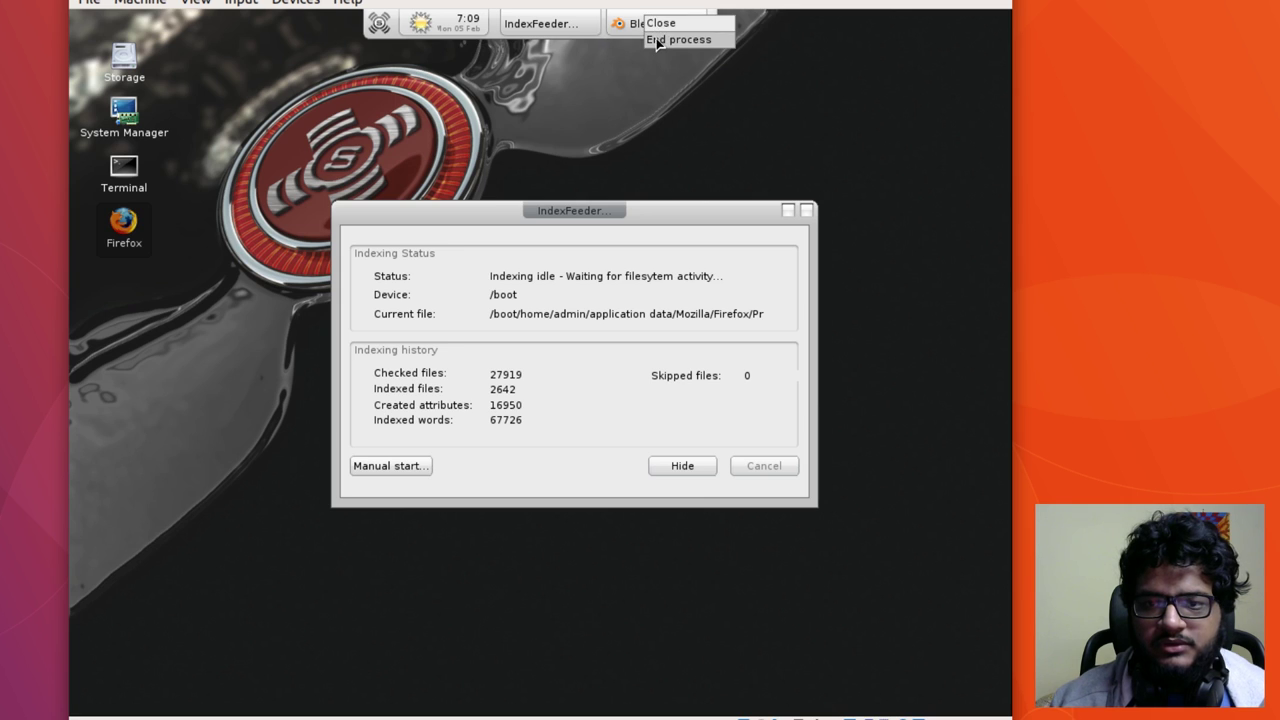
click(657, 40)
click(432, 24)
mouse_move(520, 56)
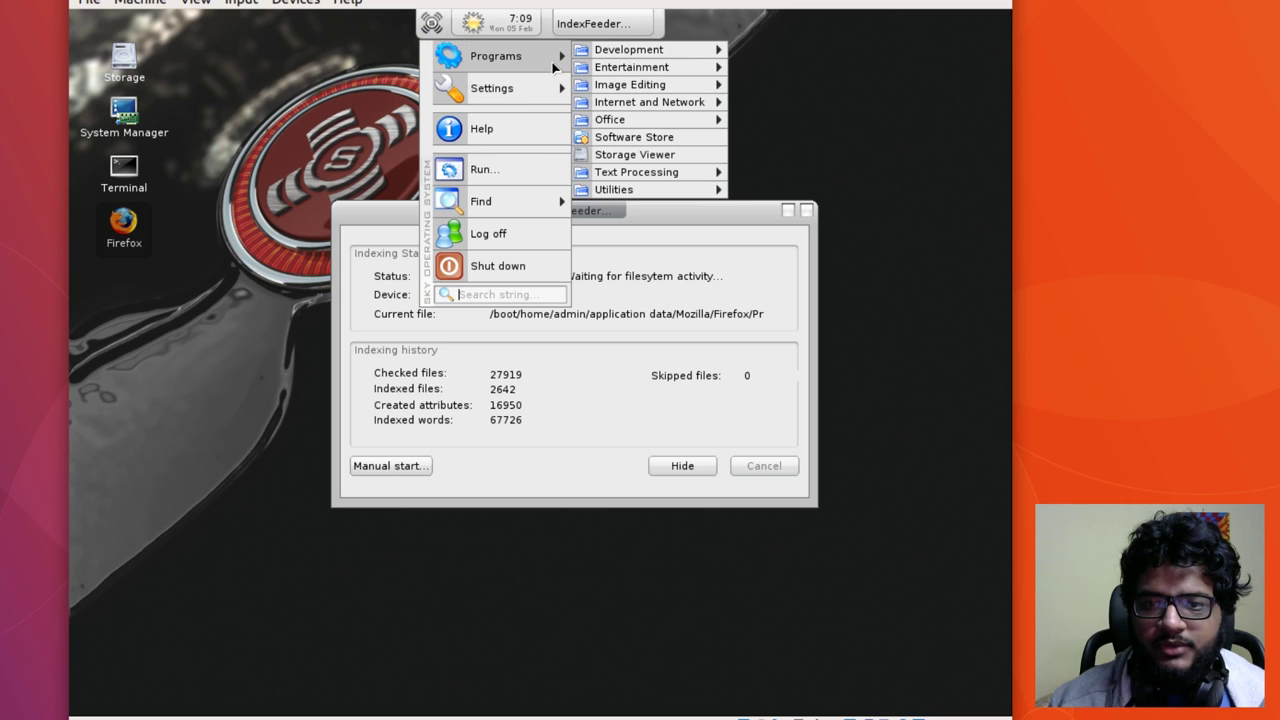
mouse_move(660, 68)
mouse_move(760, 68)
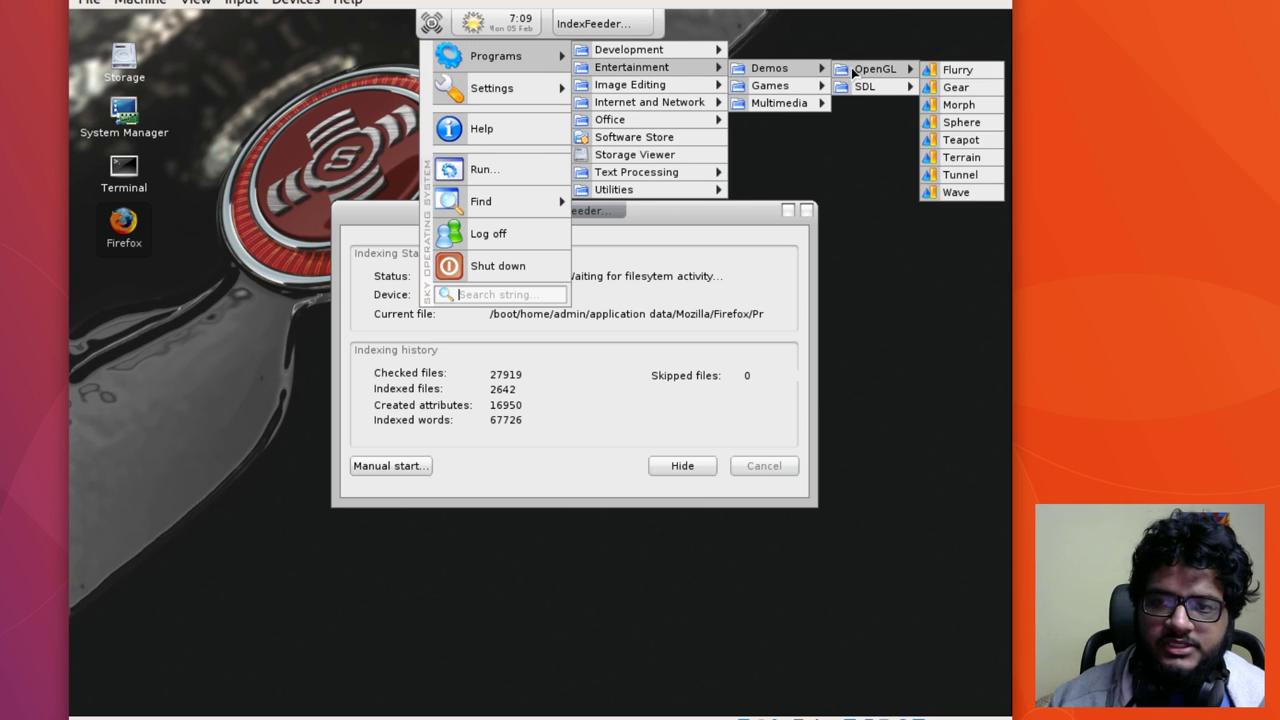
mouse_move(893, 75)
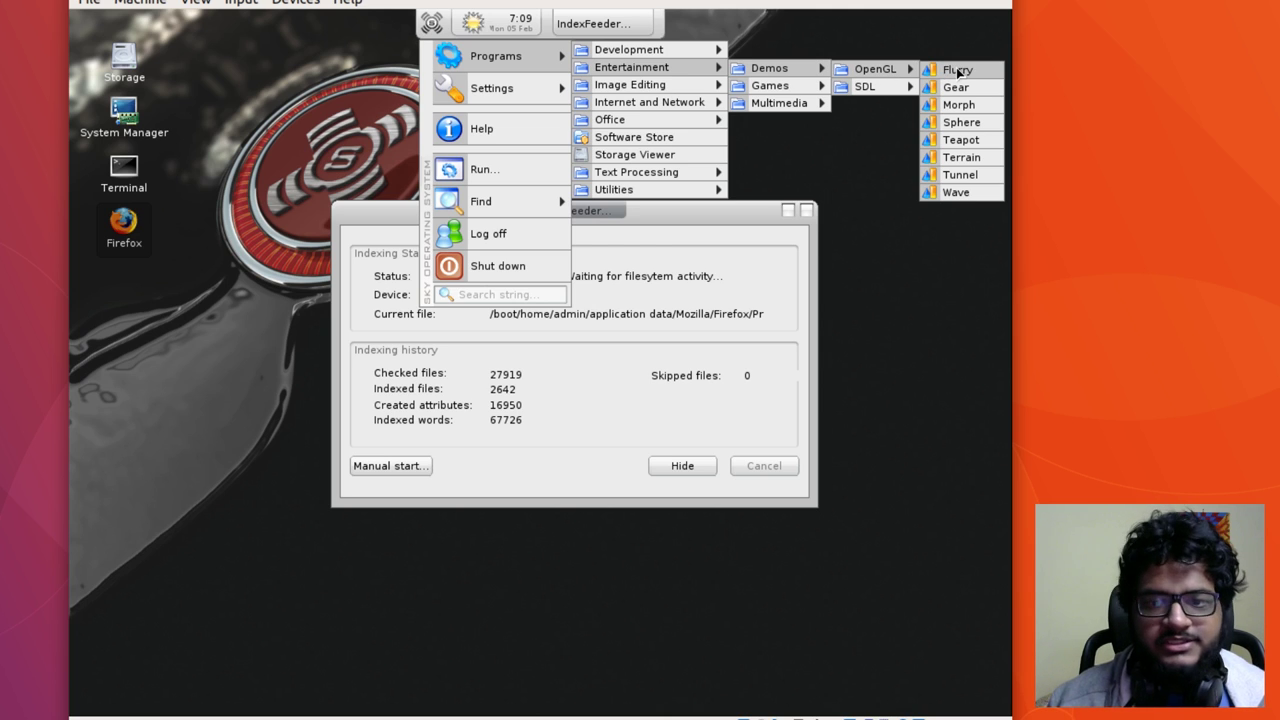
click(946, 72)
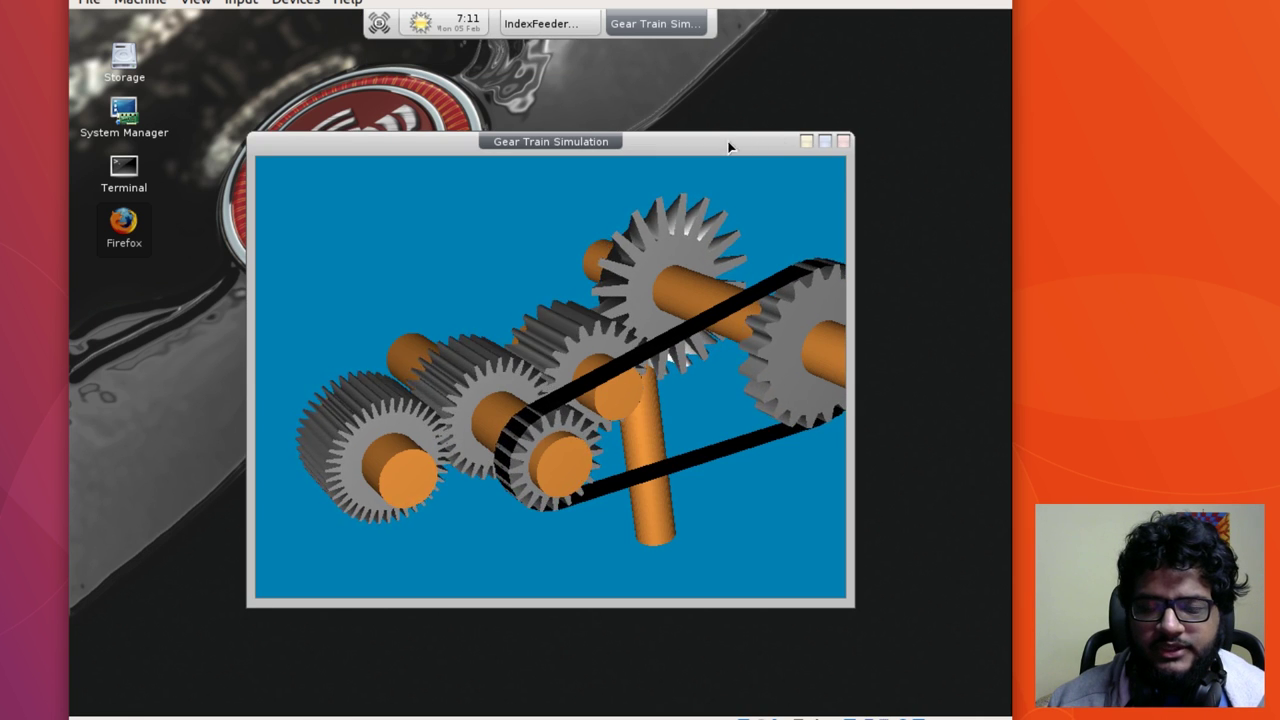
drag(729, 147, 545, 260)
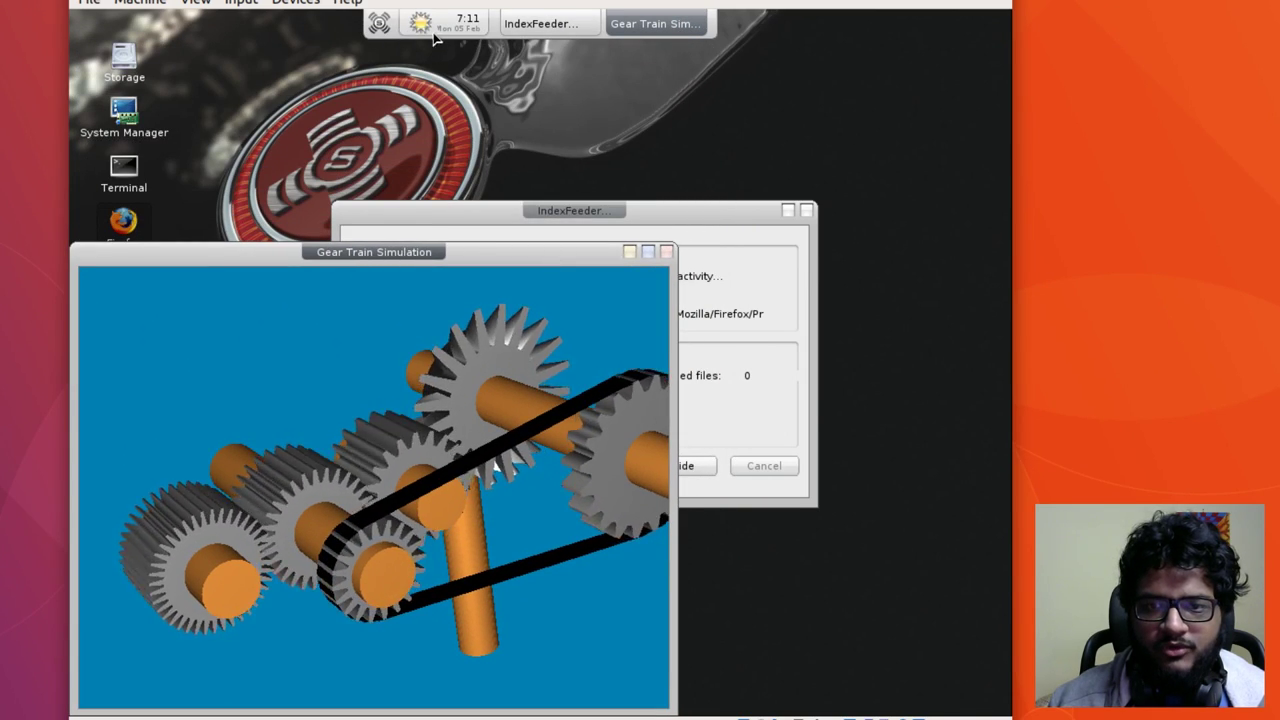
- Launch the Morph 3D OpenGL demo and move its window to the top-left
click(379, 23)
mouse_move(470, 60)
mouse_move(604, 55)
mouse_move(720, 68)
mouse_move(835, 70)
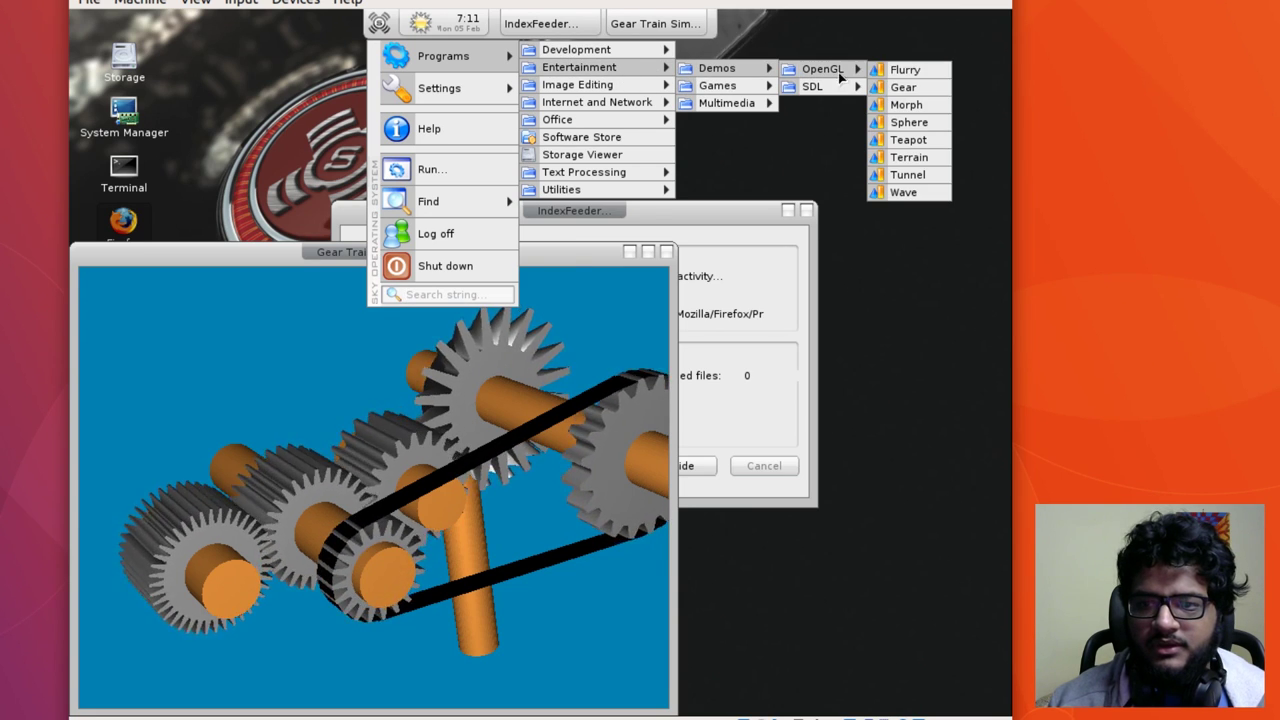
click(907, 105)
drag(587, 262, 250, 68)
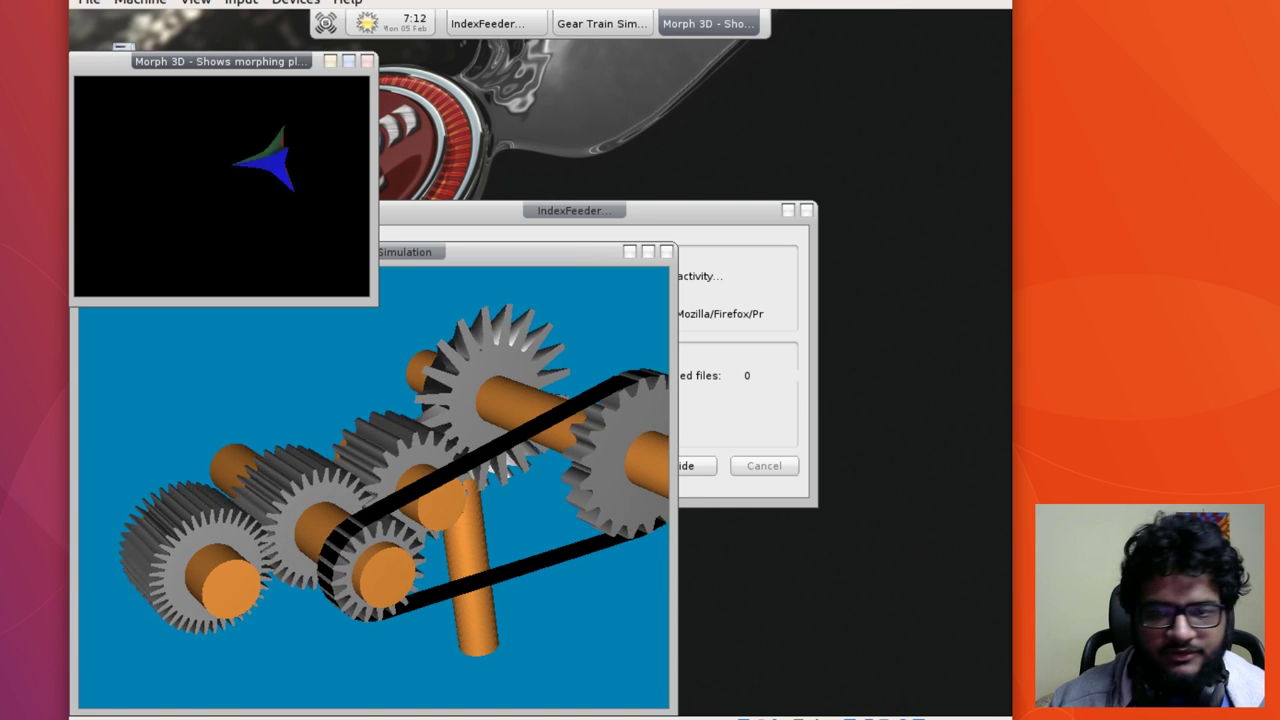
drag(251, 68, 262, 37)
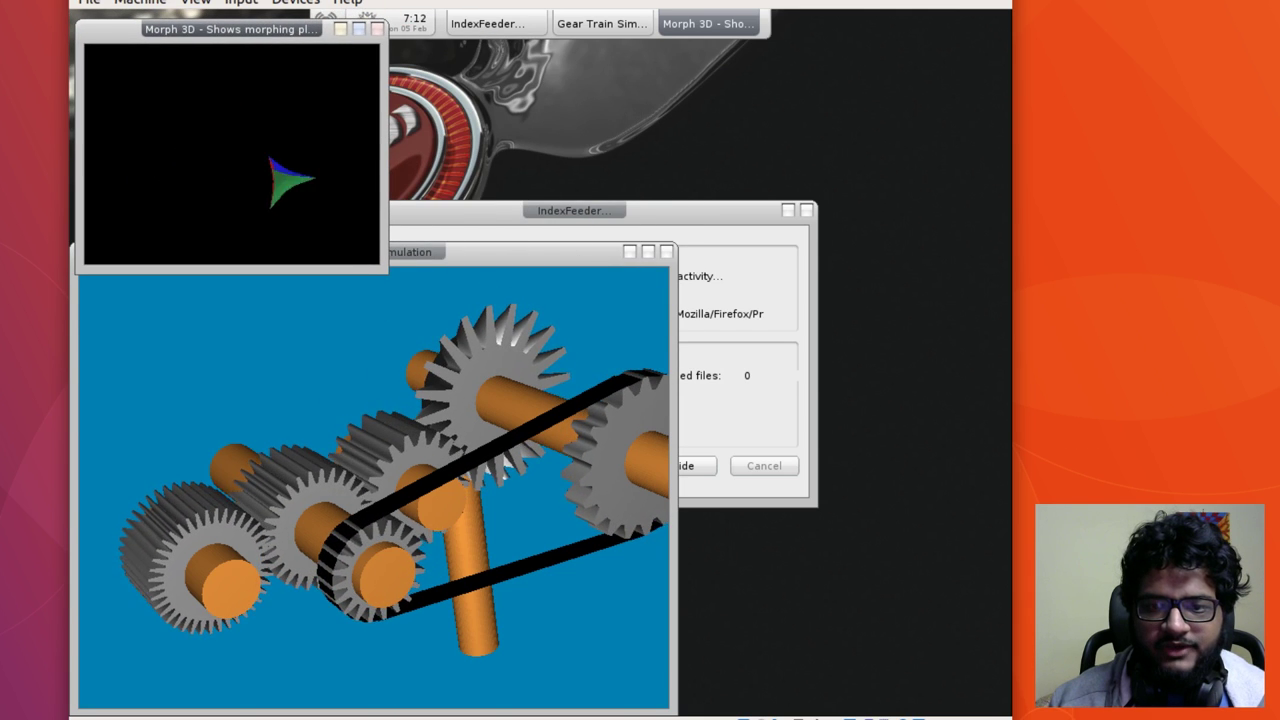
- Close the Gear Train Simulation and Morph 3D demo windows
click(500, 258)
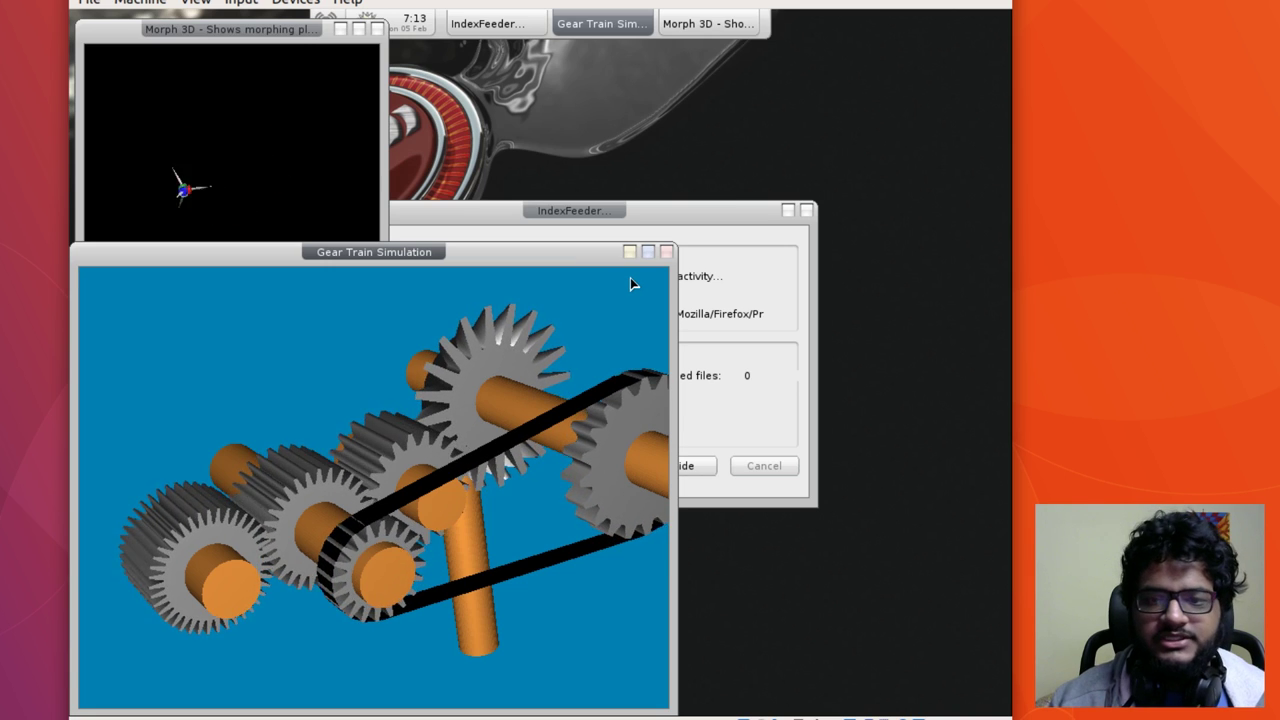
click(665, 253)
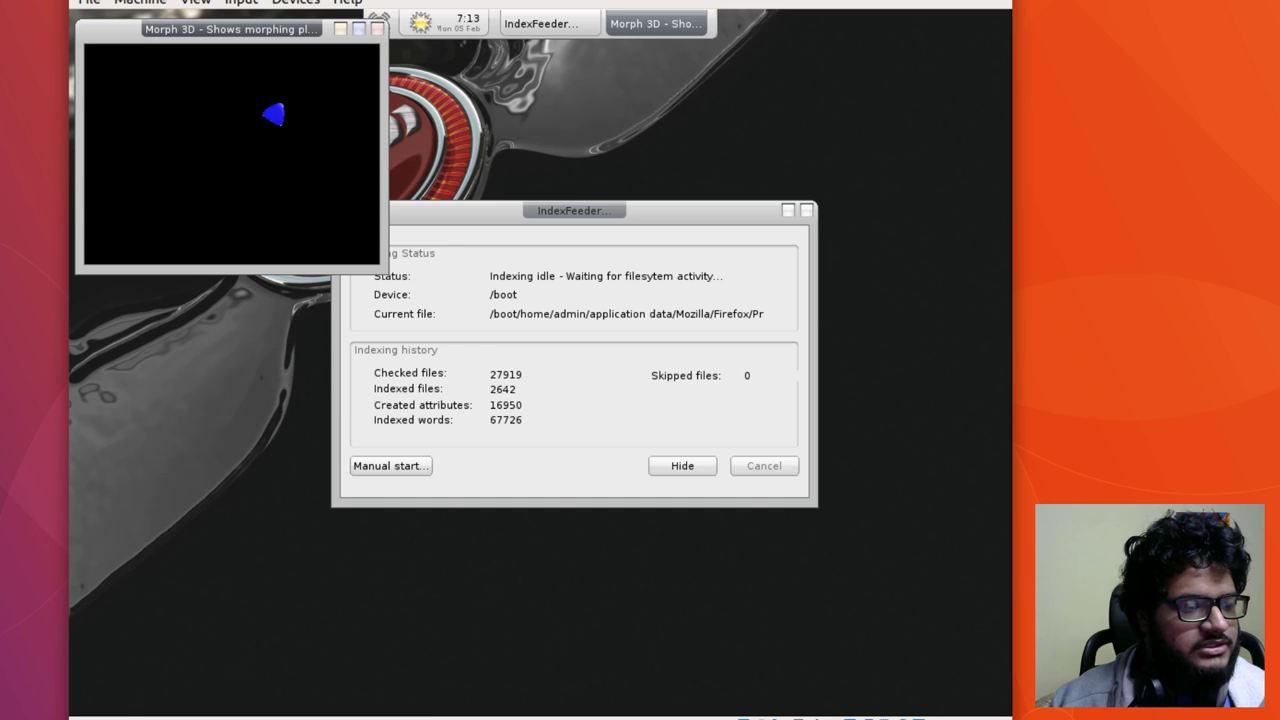
click(377, 29)
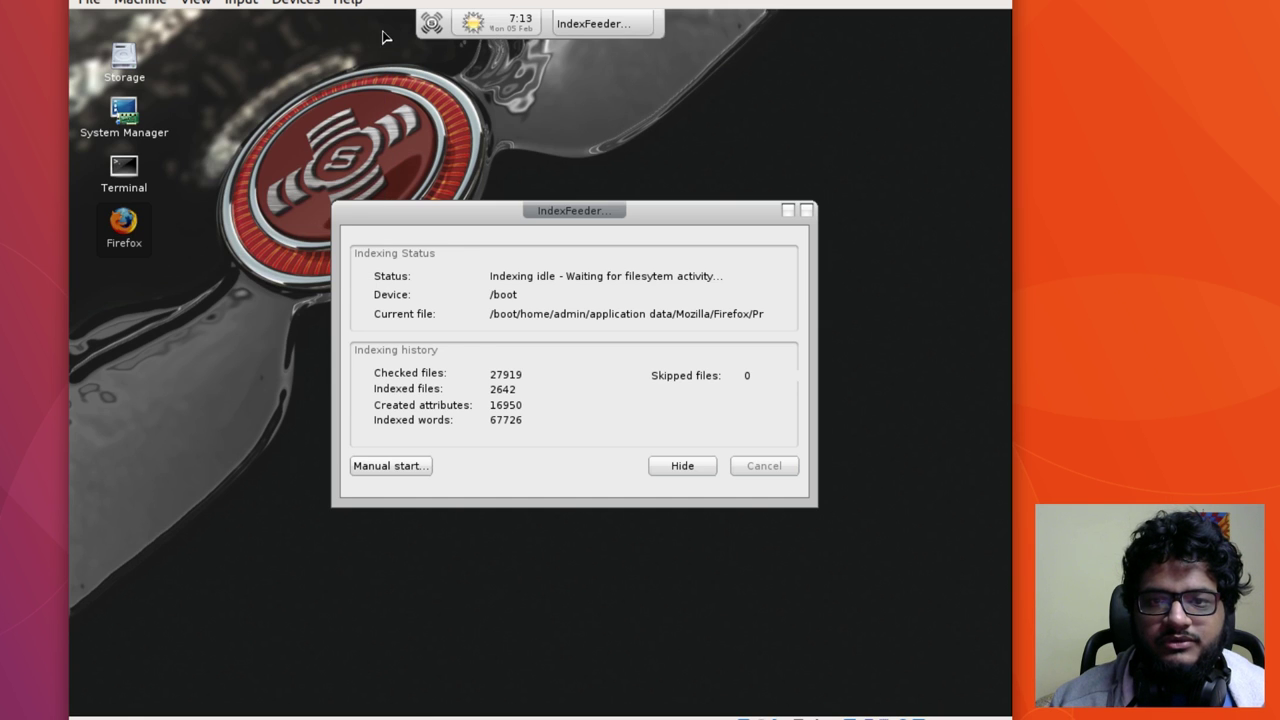
click(432, 24)
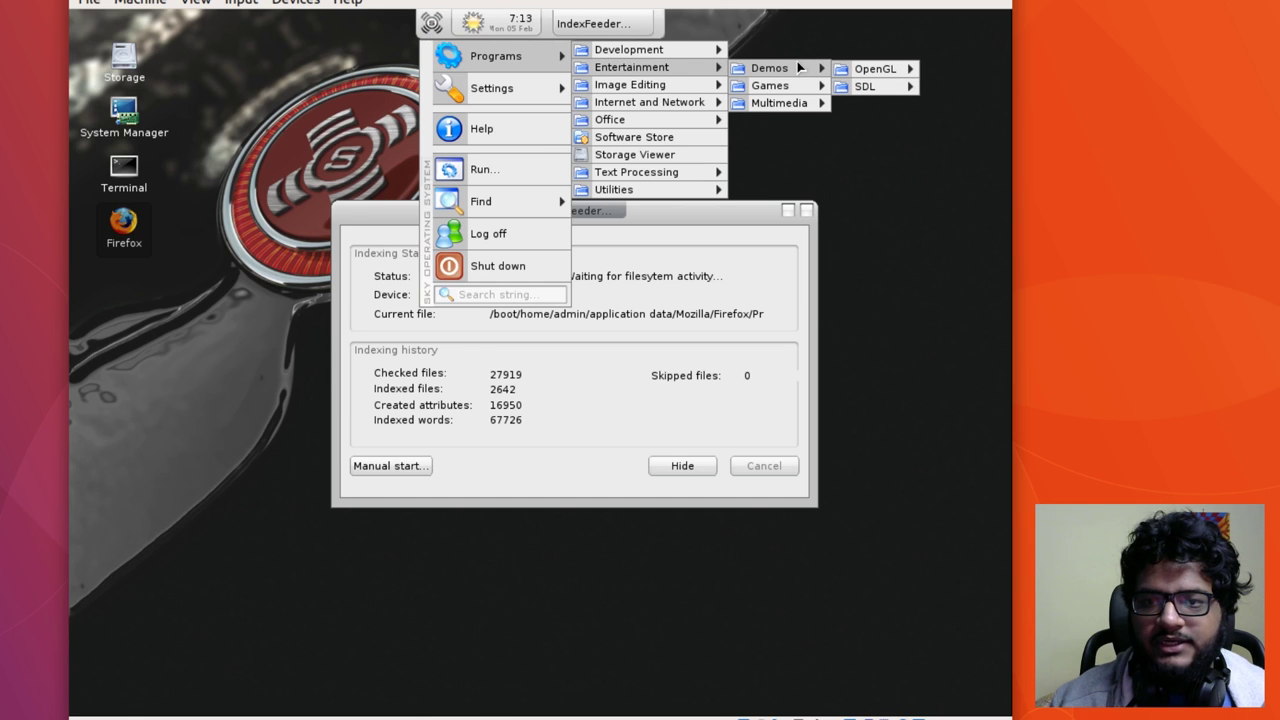
- Launch the Sphere and Teapot OpenGL demos from Demos > OpenGL
mouse_move(865, 86)
mouse_move(897, 72)
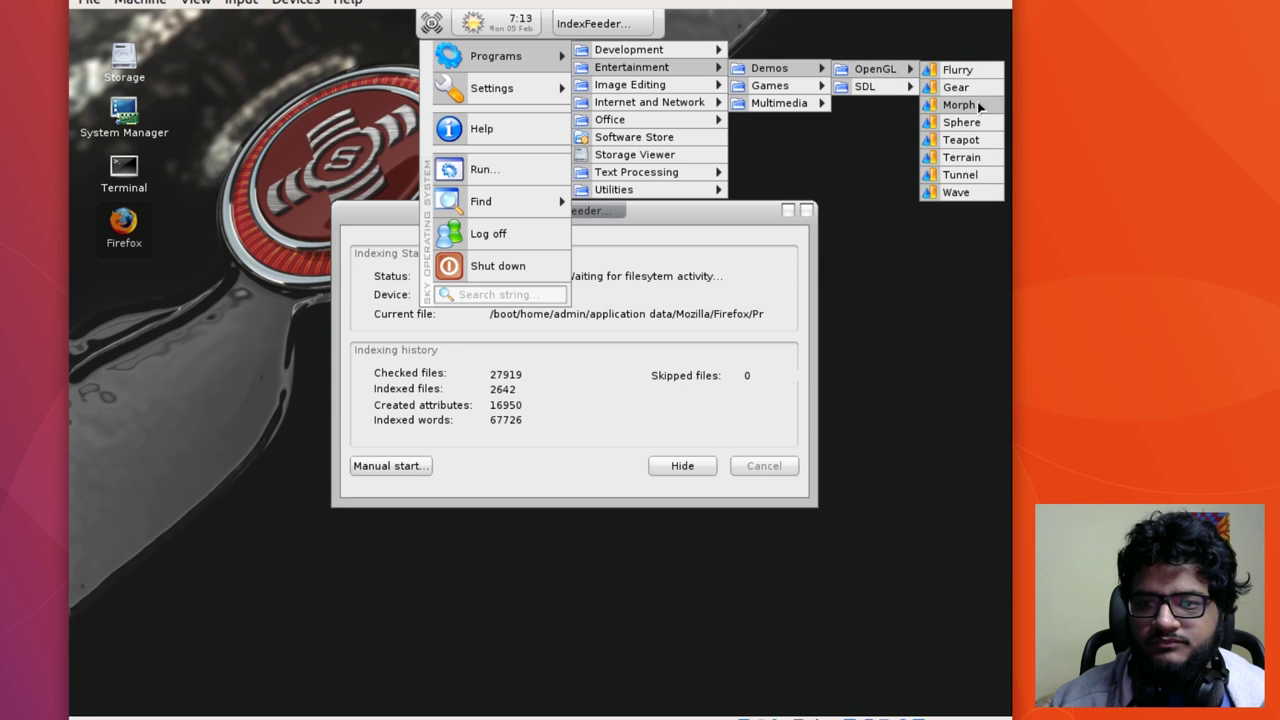
click(976, 128)
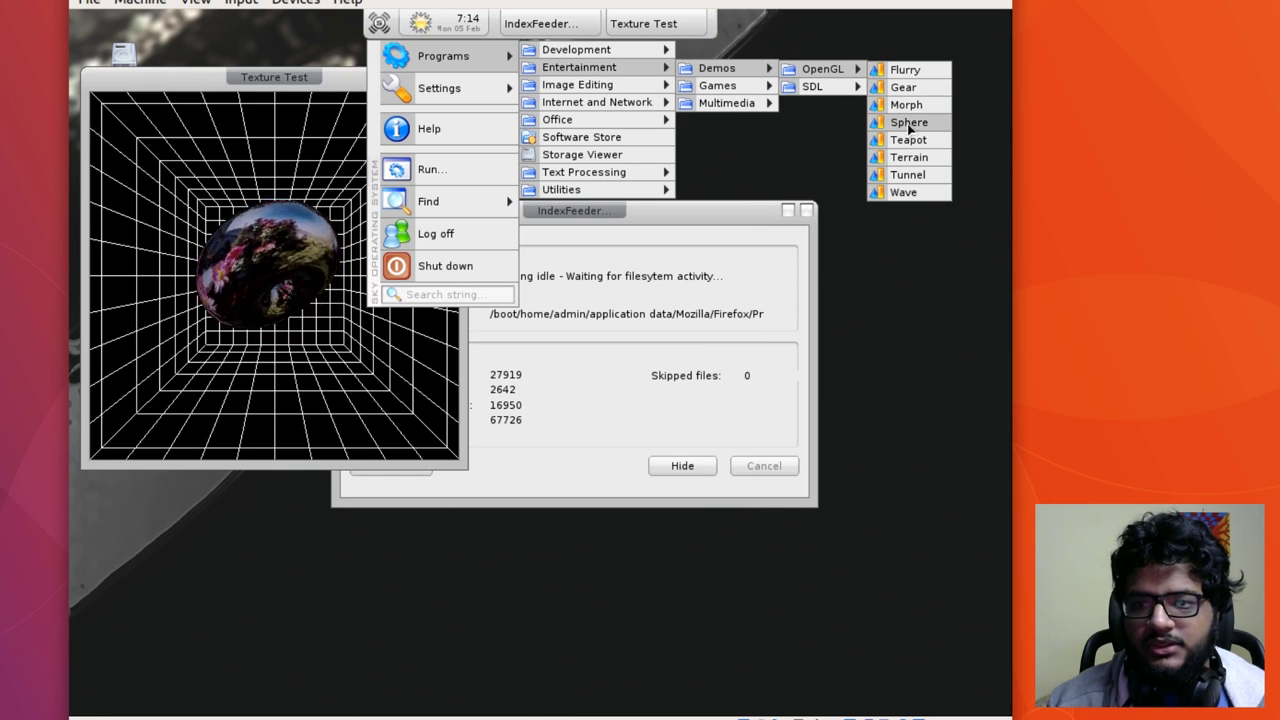
click(909, 145)
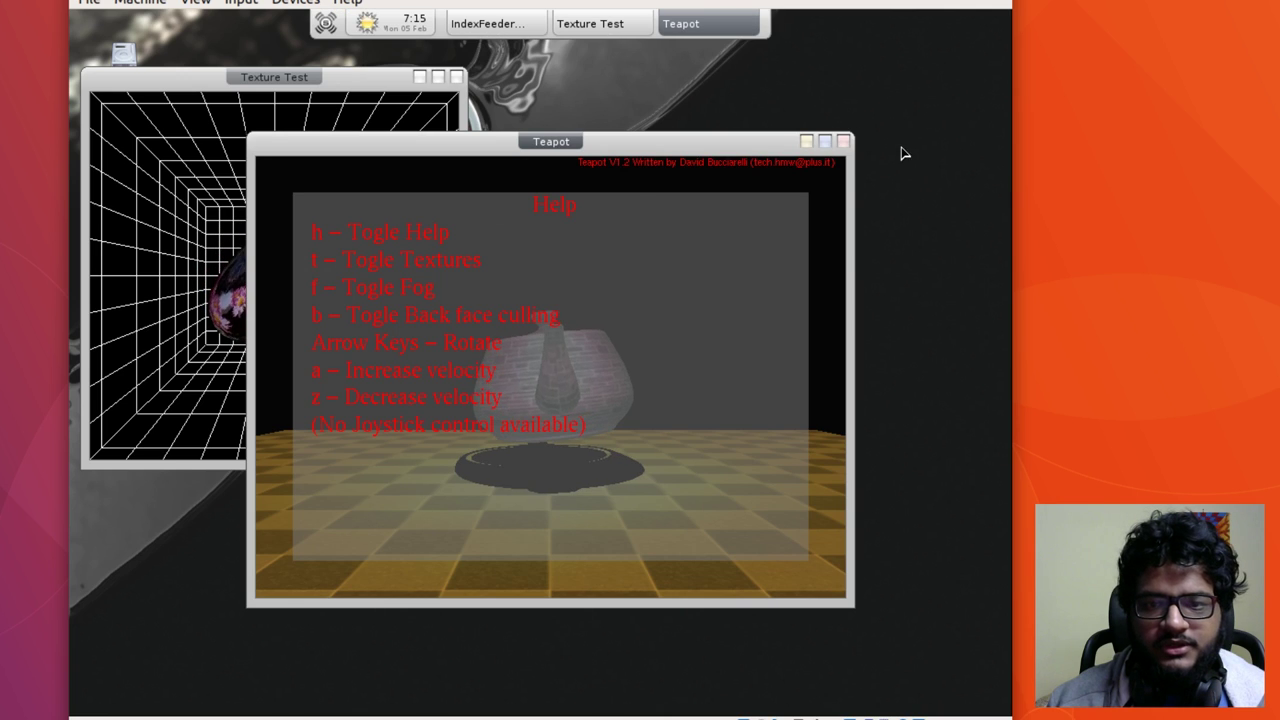
- Close the Texture Test window and move the Teapot window up and left
click(383, 94)
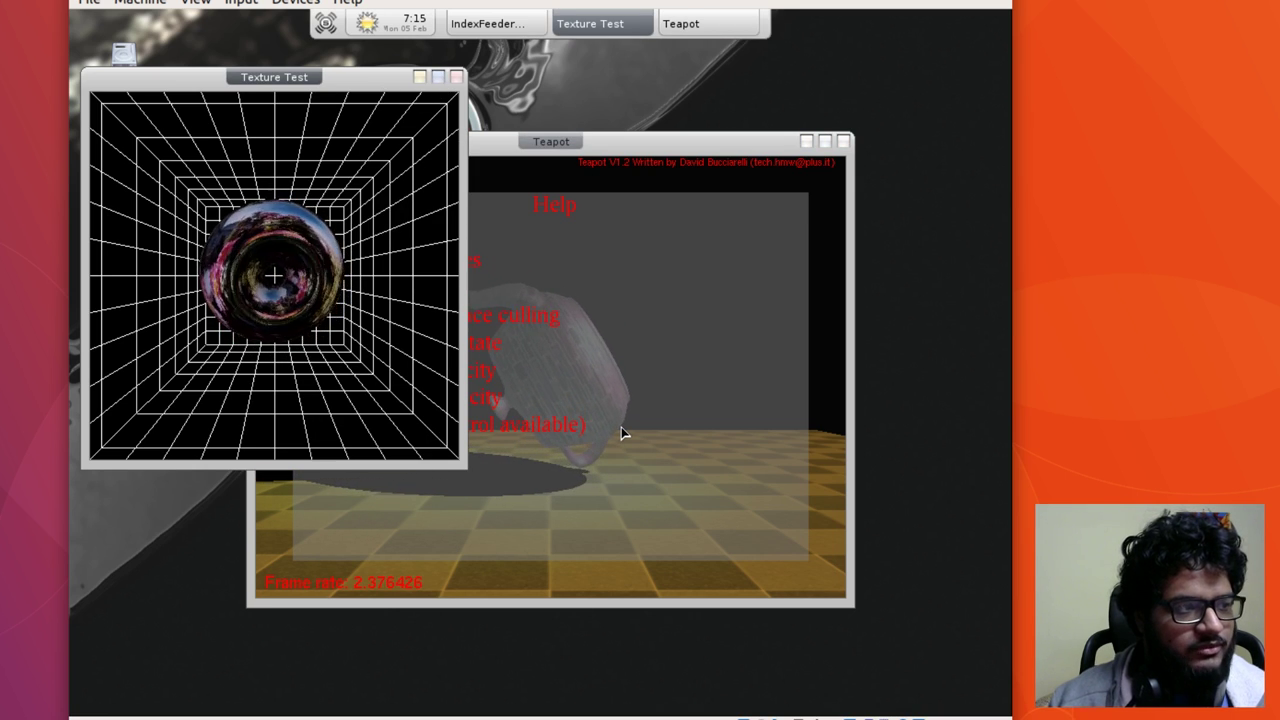
click(456, 77)
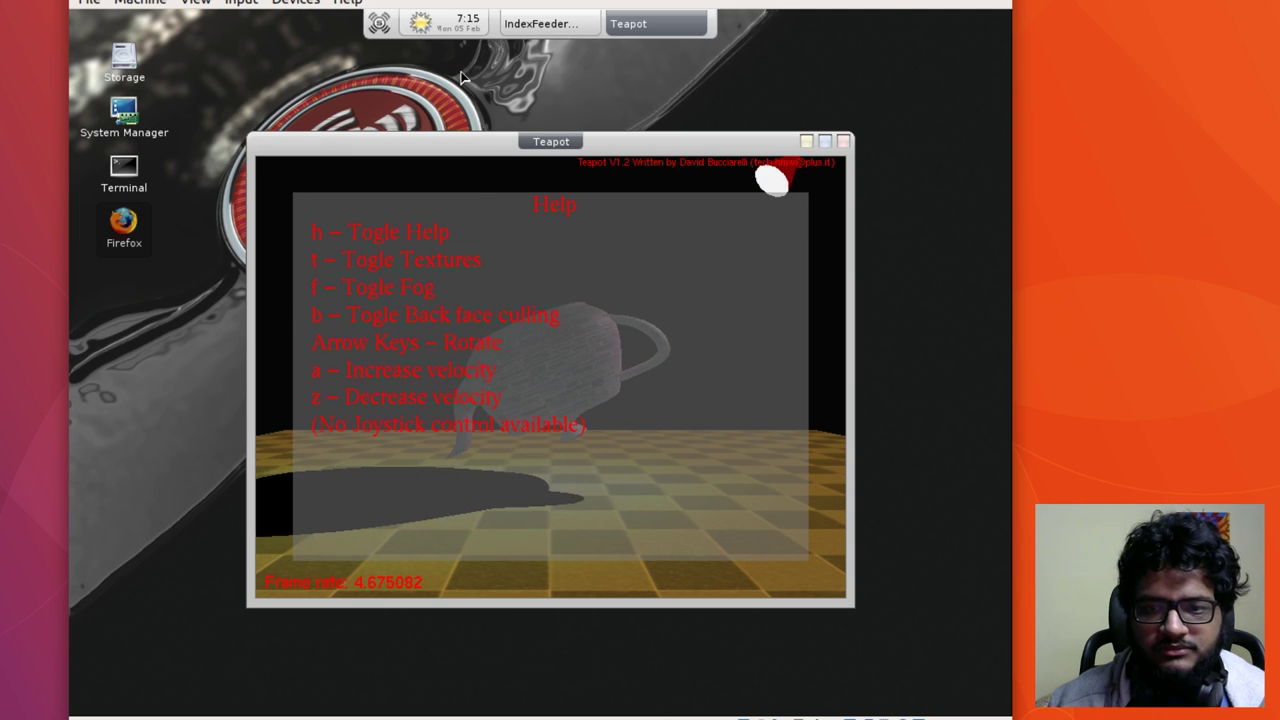
drag(639, 150, 465, 83)
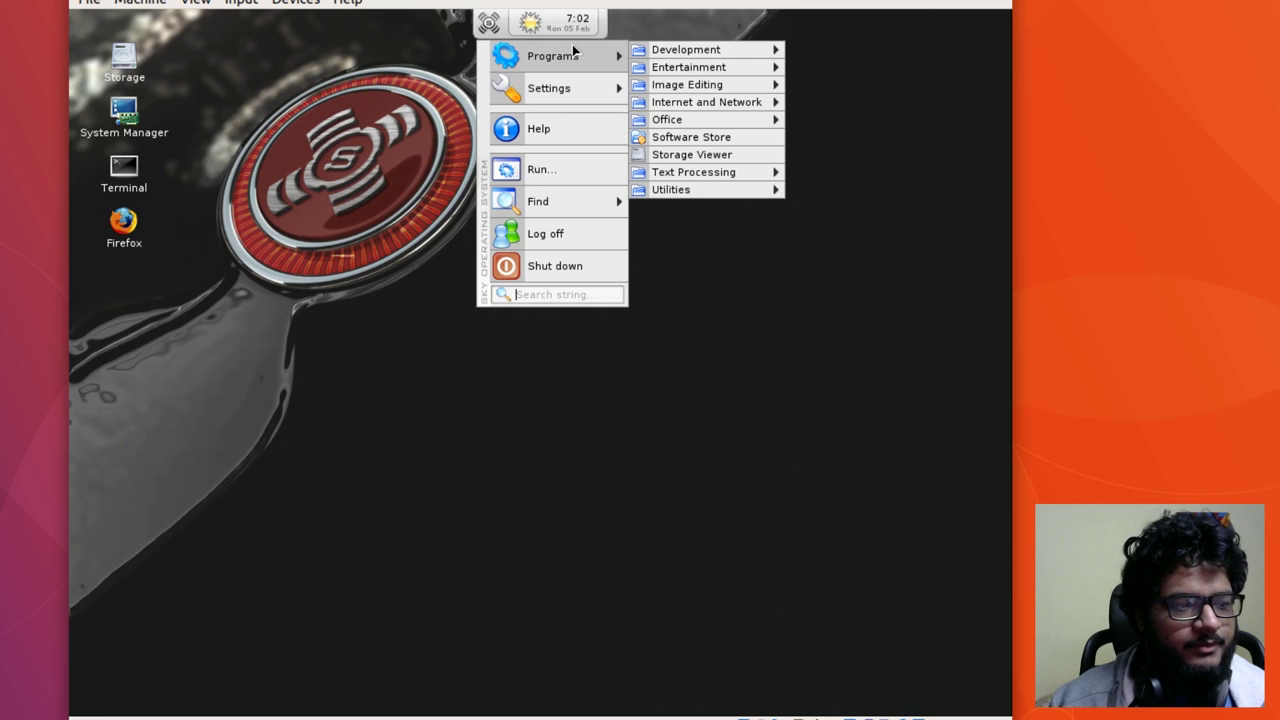
- Relaunch the Teapot OpenGL demo
mouse_move(717, 50)
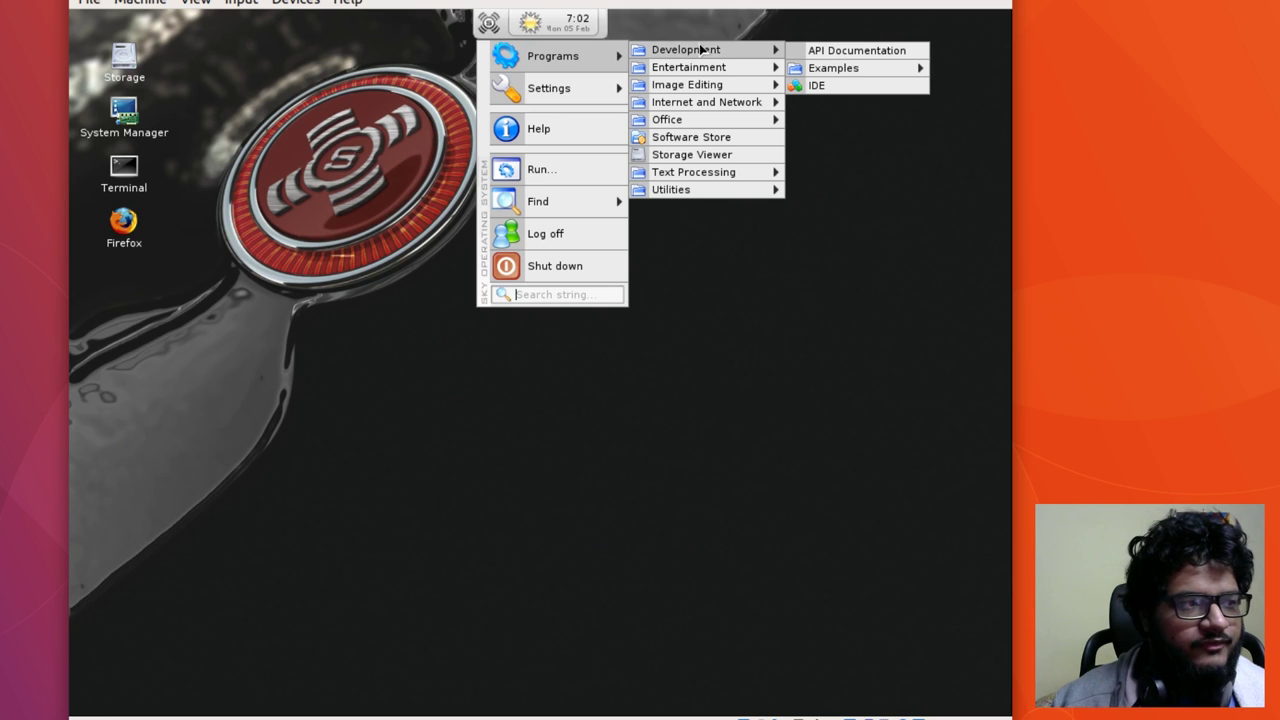
mouse_move(830, 68)
mouse_move(915, 69)
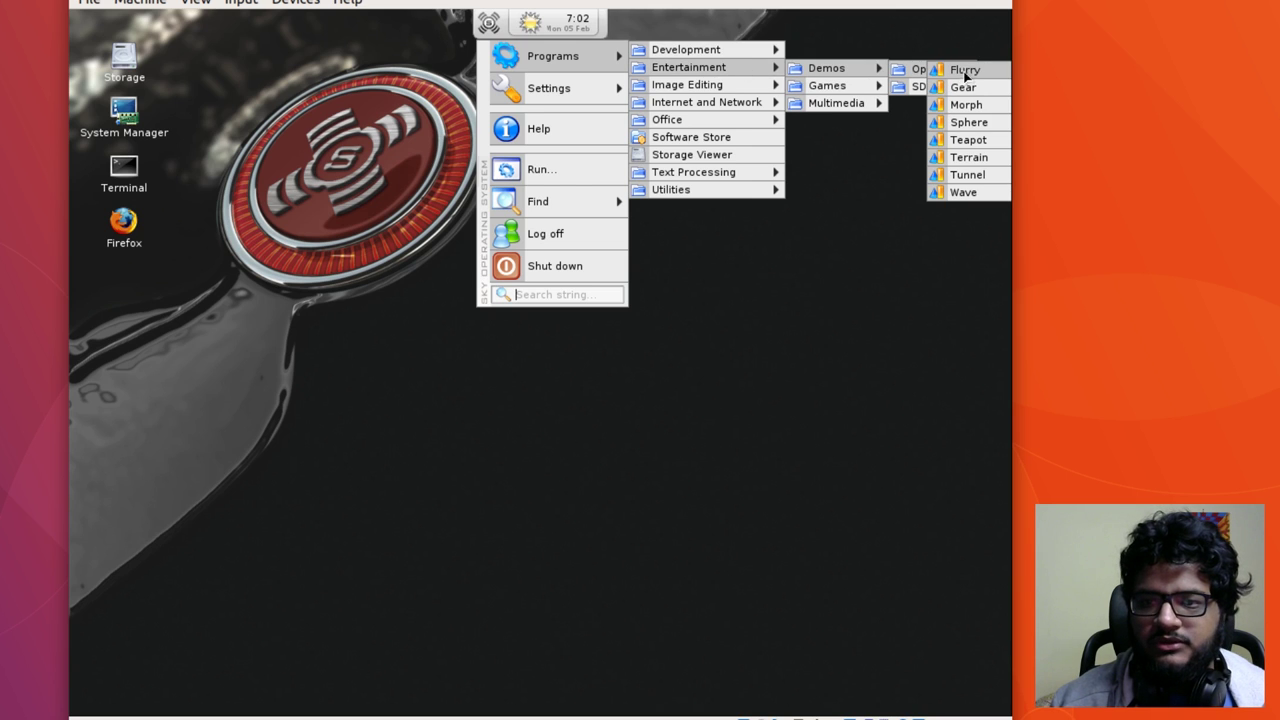
click(968, 141)
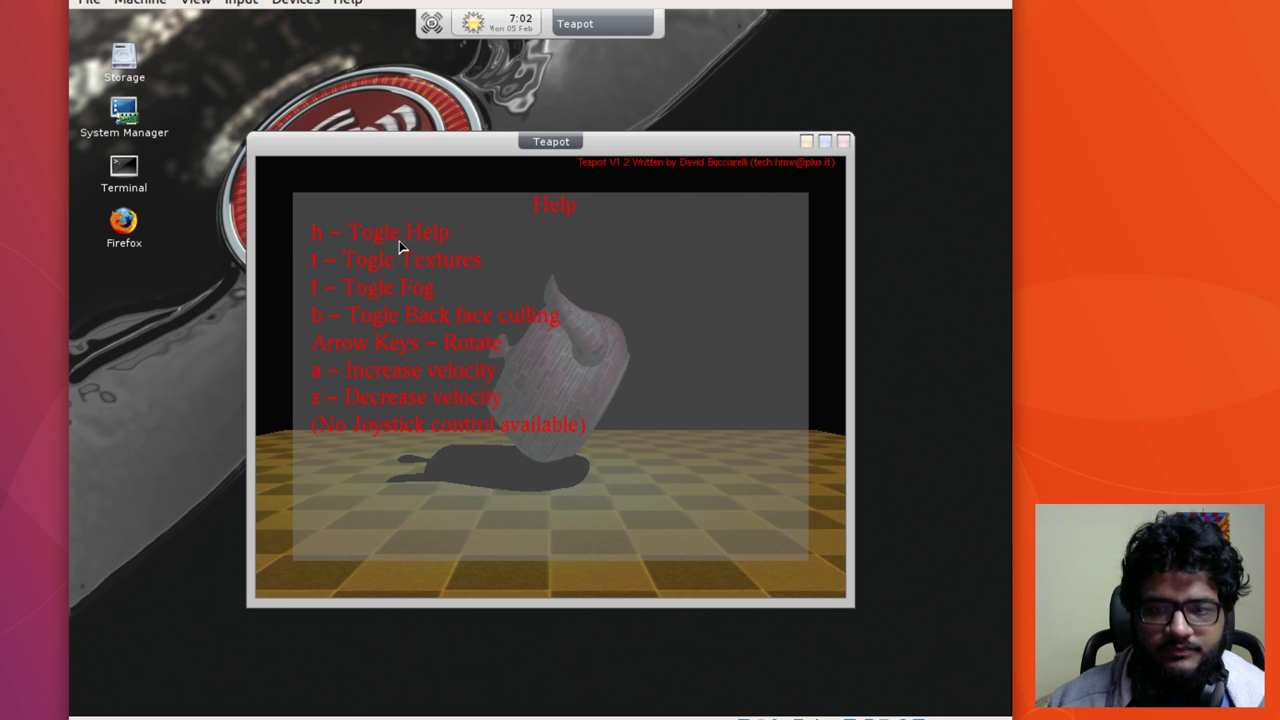
- Hide the Teapot help overlay and tilt and swing the 3-D view
key(h)
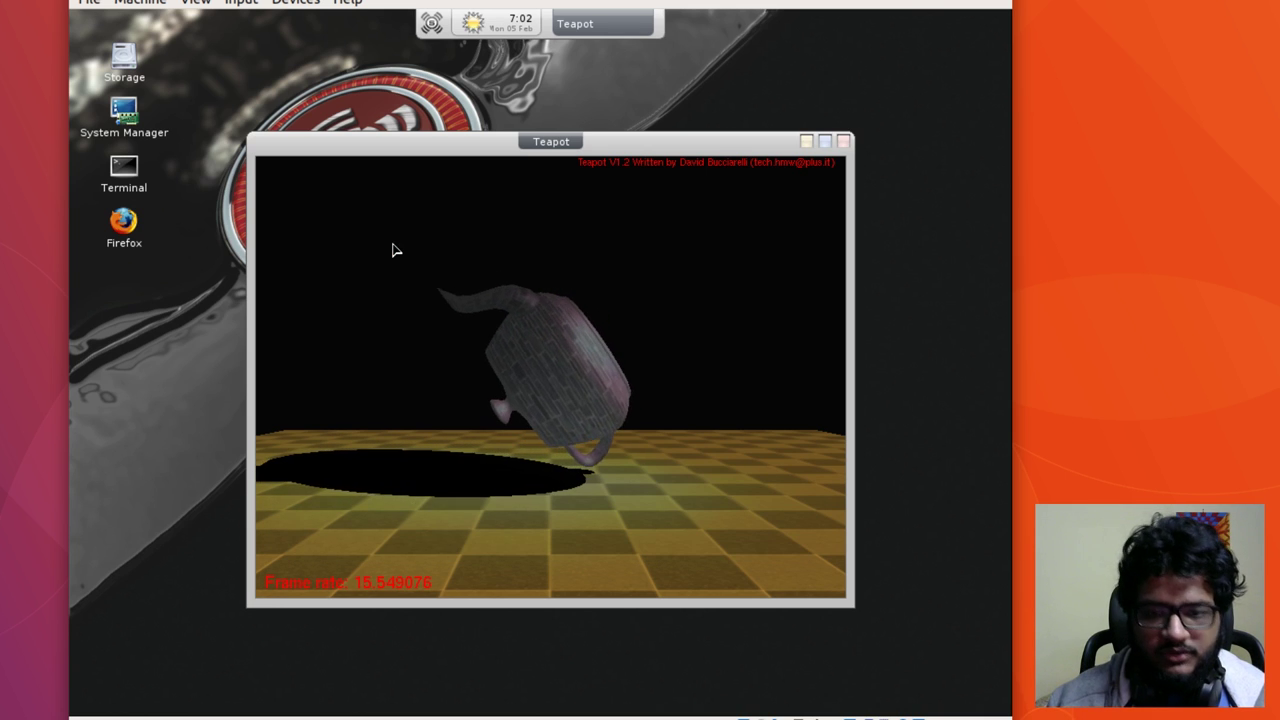
key(Up)
key(Down)
key(Down)
key(Down)
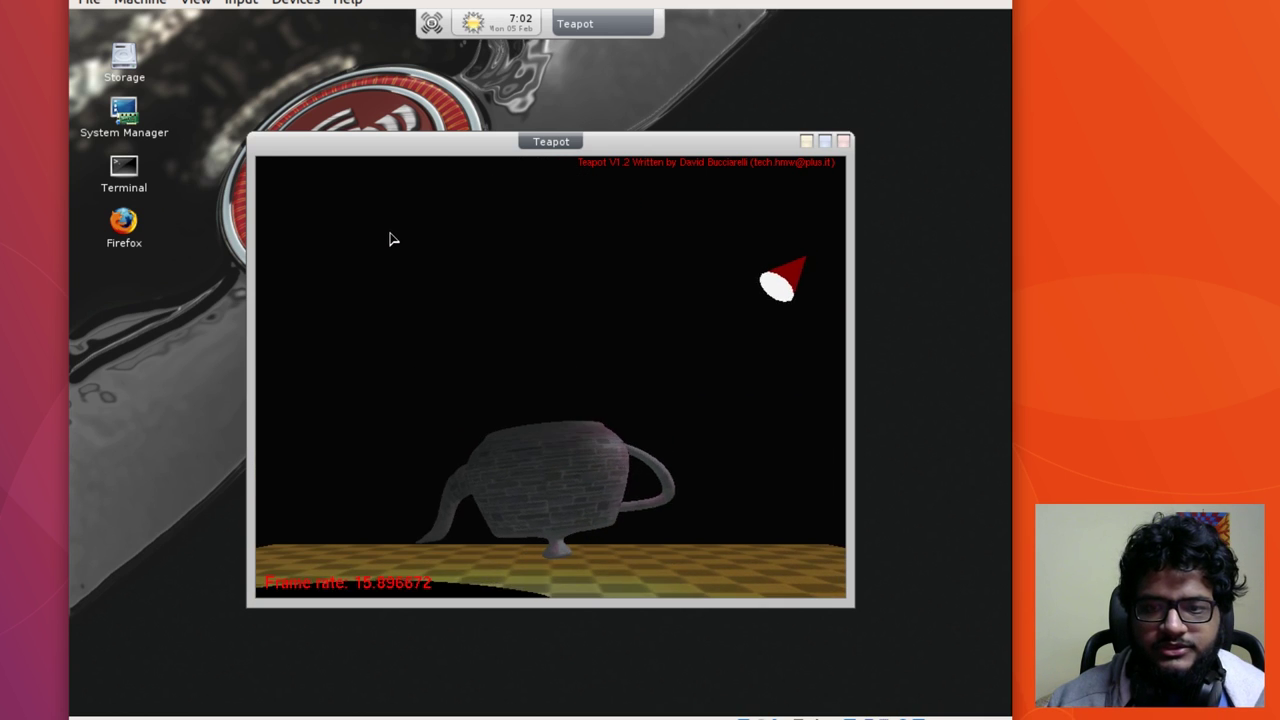
key(Left)
key(Left)
key(Left)
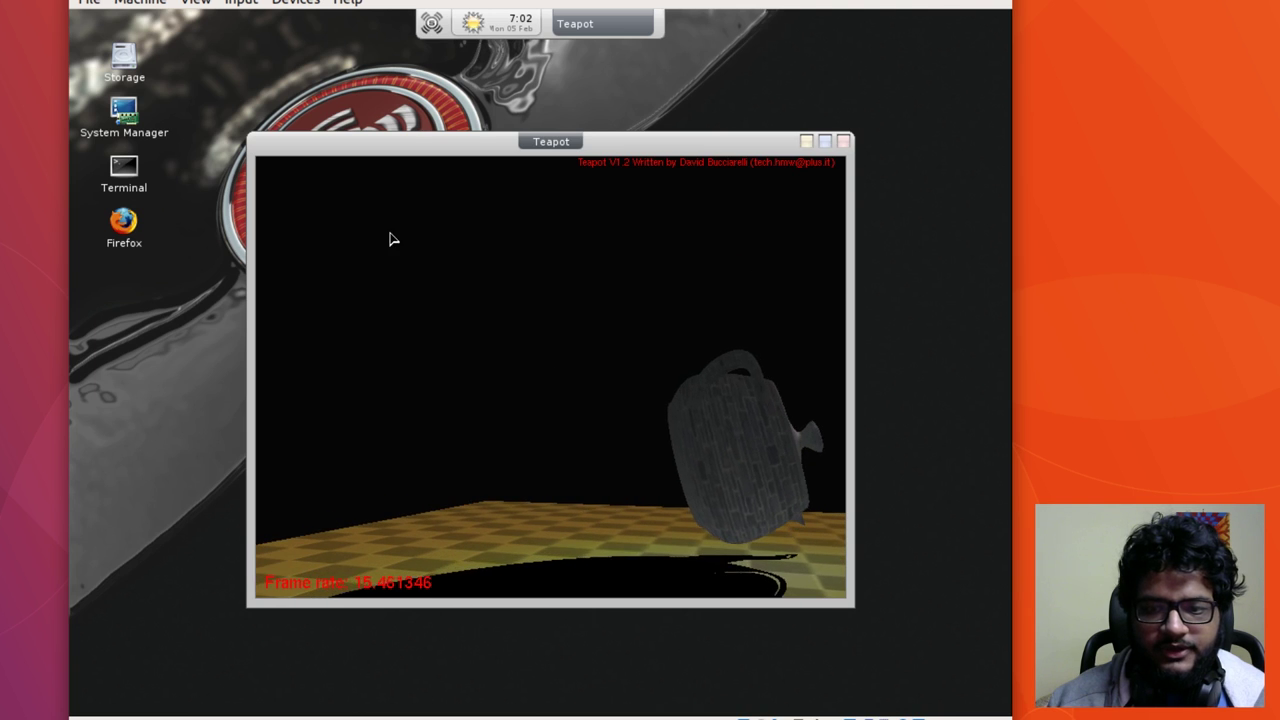
key(Right)
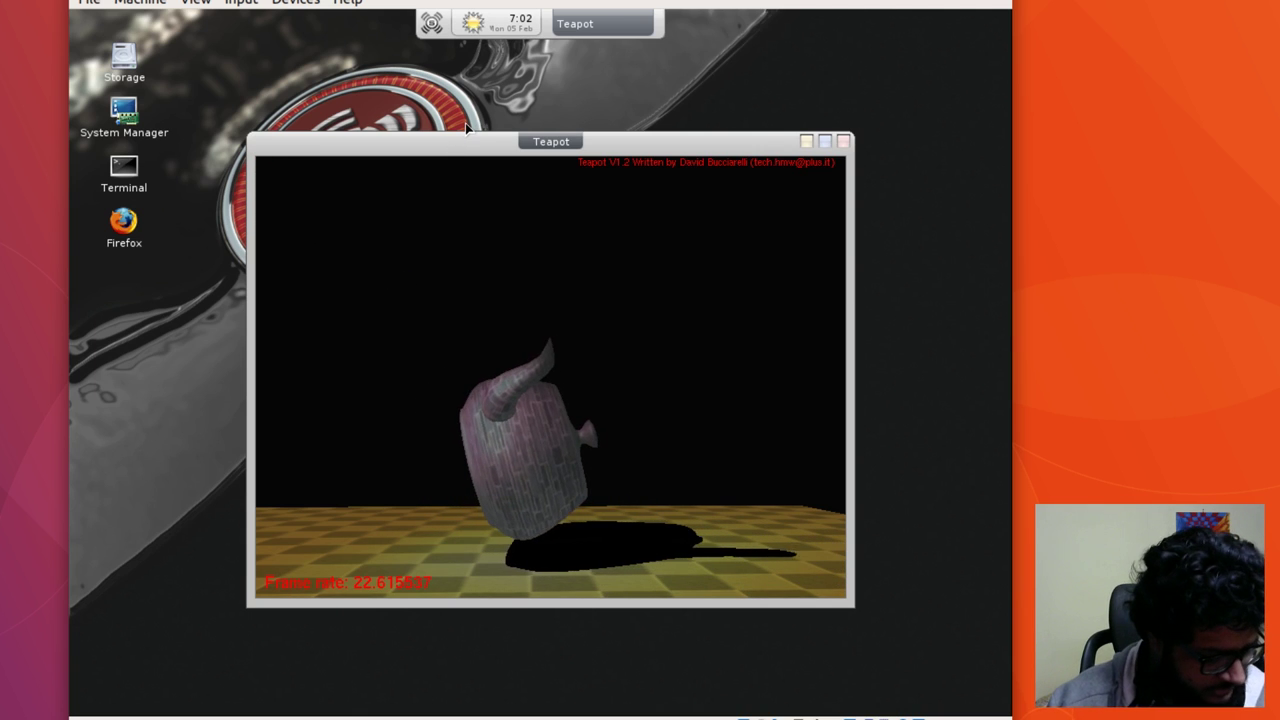
- Toggle the help overlay, then zoom in, out, and back close to the teapot
key(h)
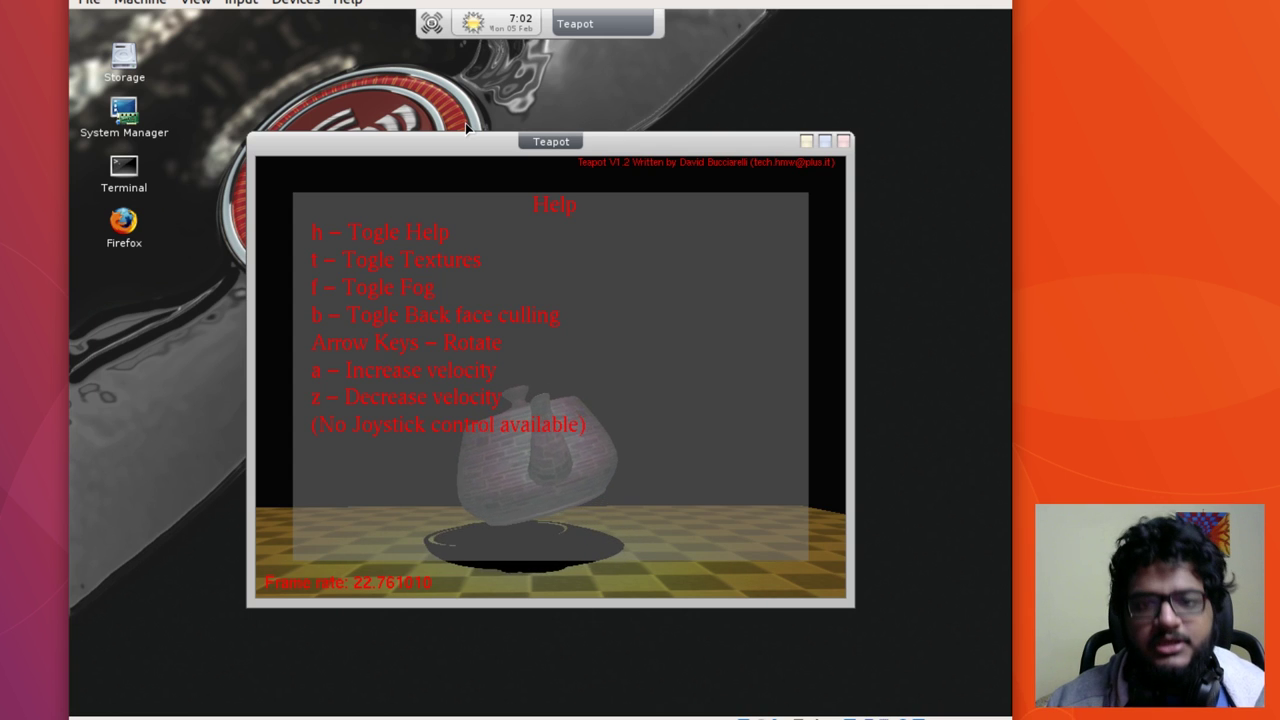
key(h)
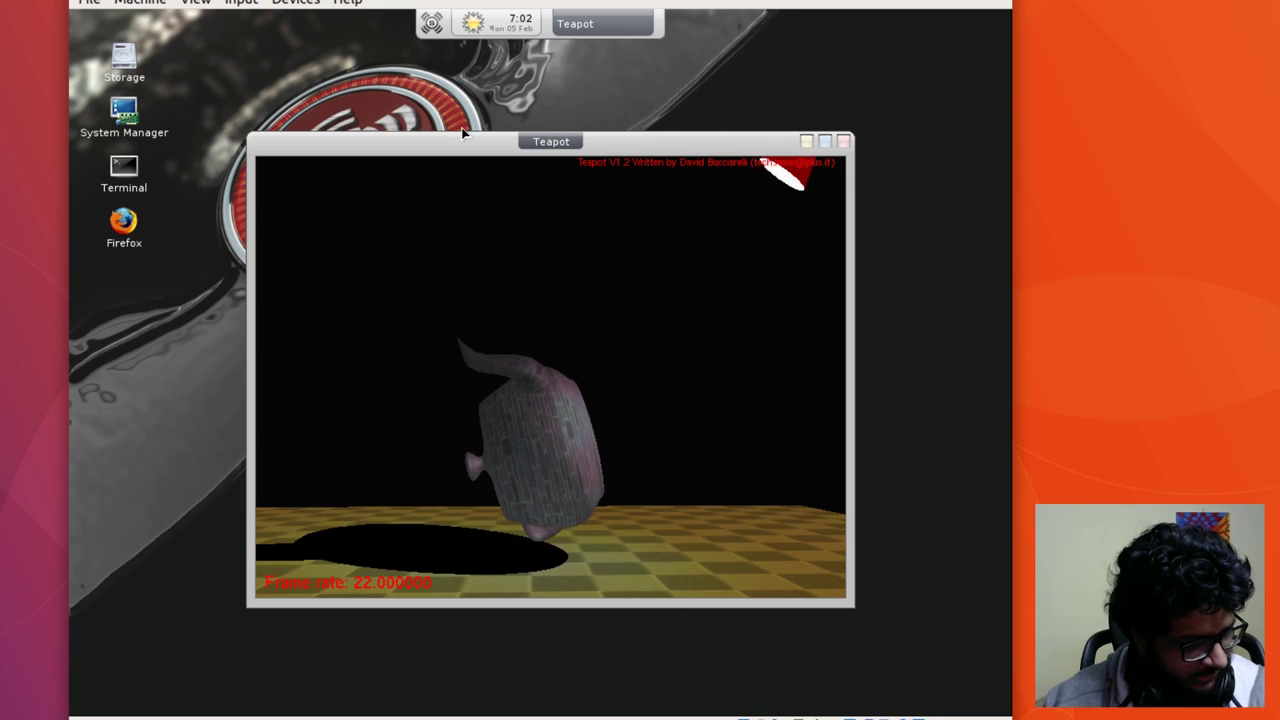
key(a)
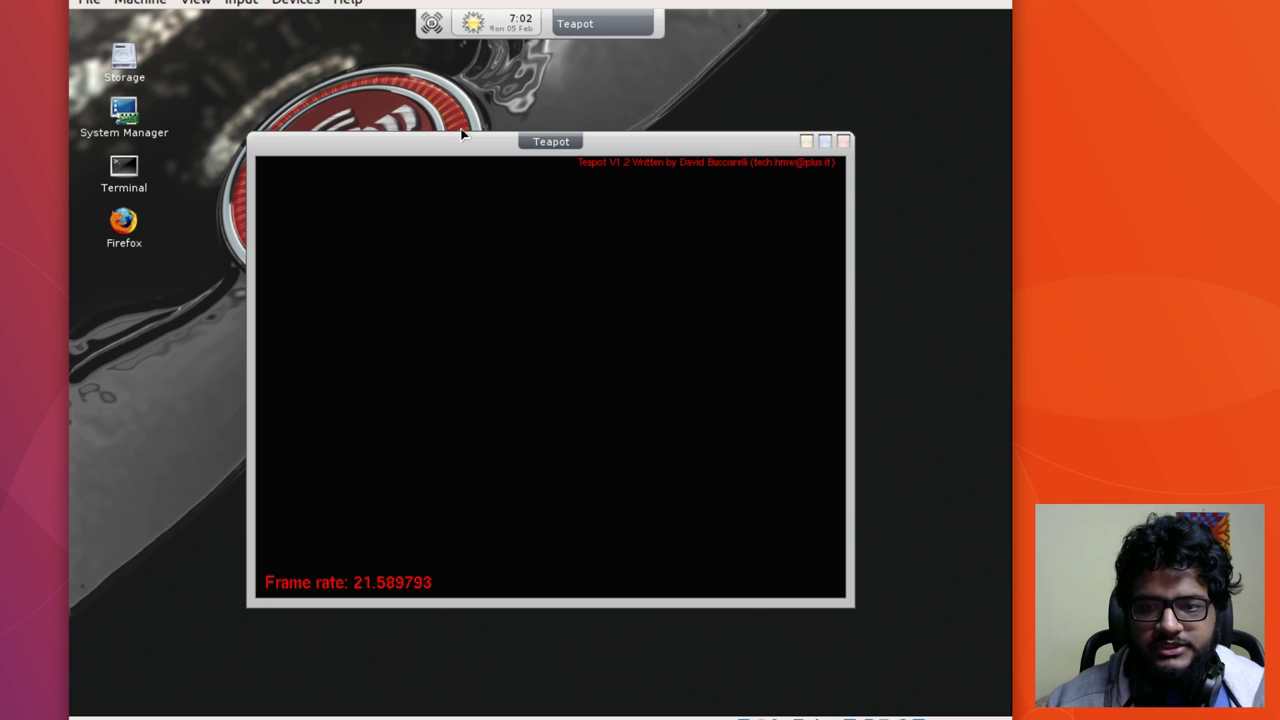
key(z)
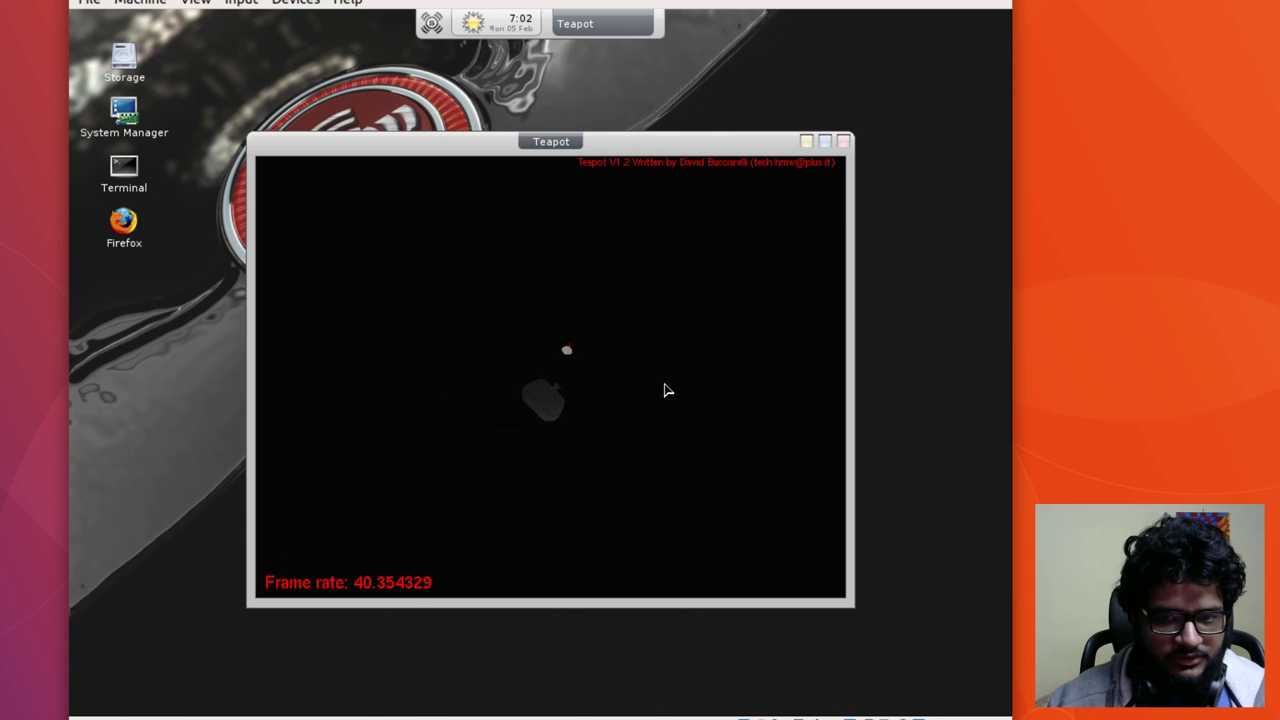
key(a)
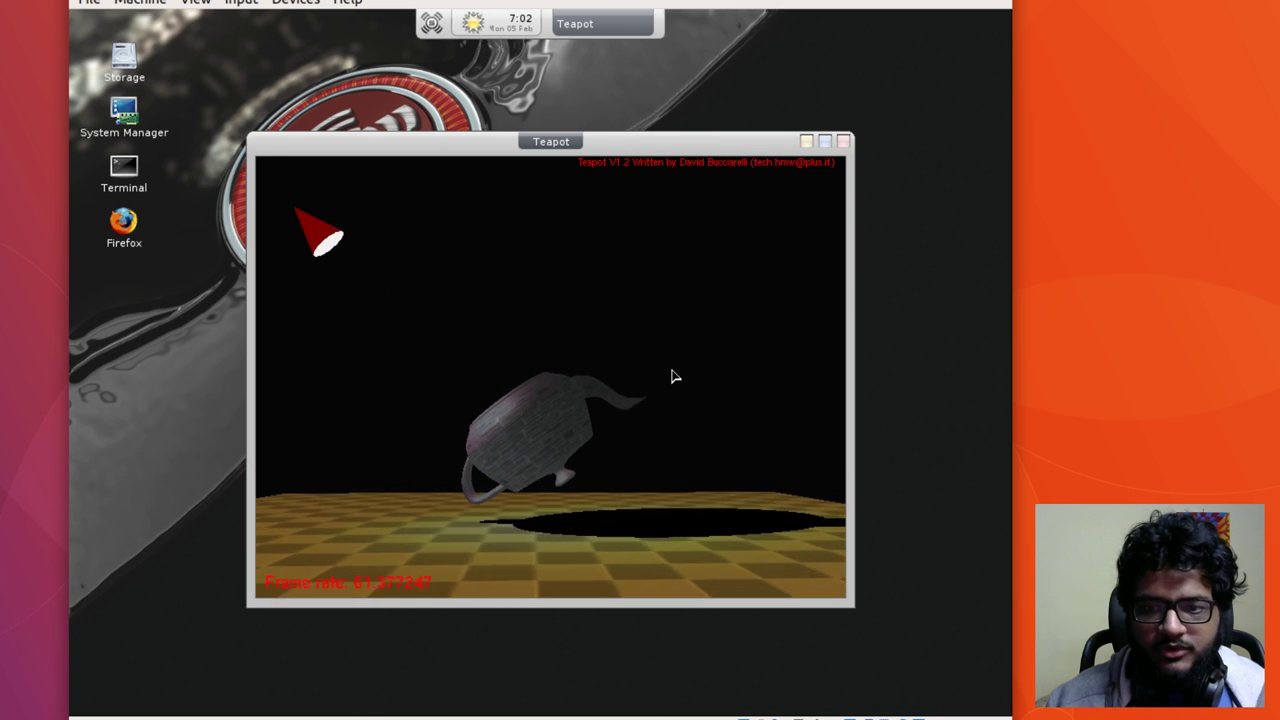
click(844, 142)
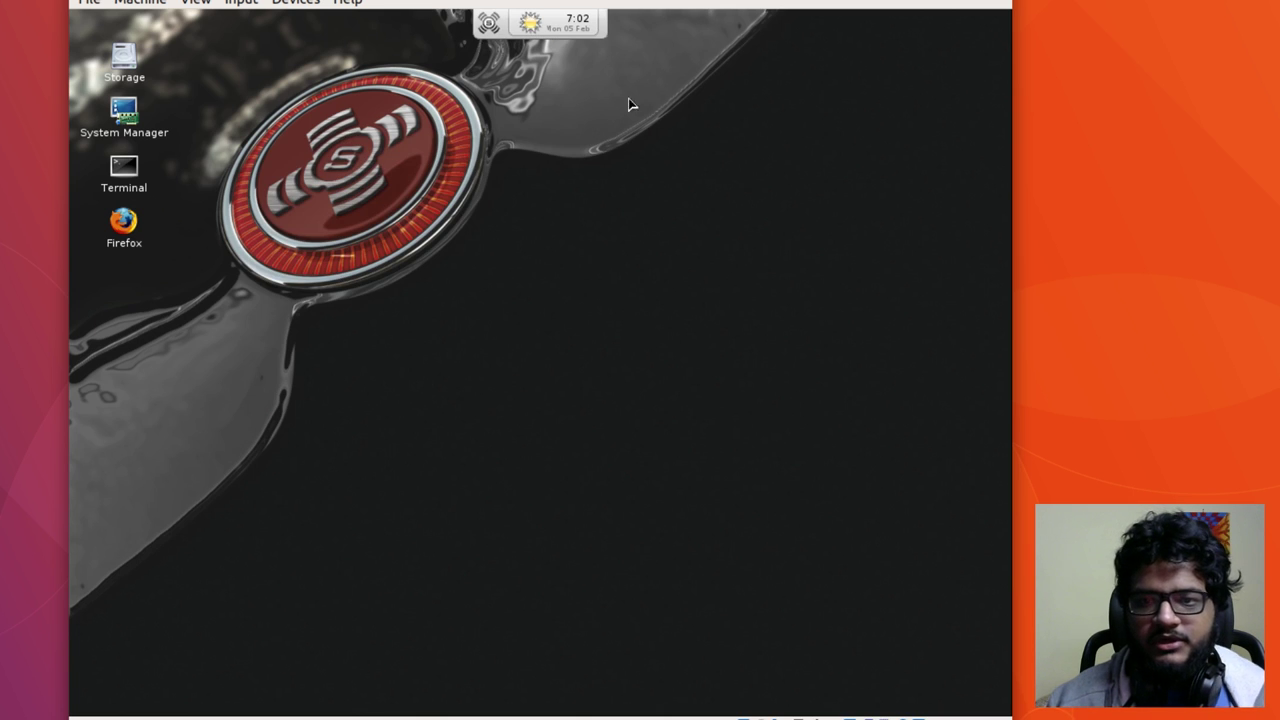
click(502, 27)
mouse_move(765, 79)
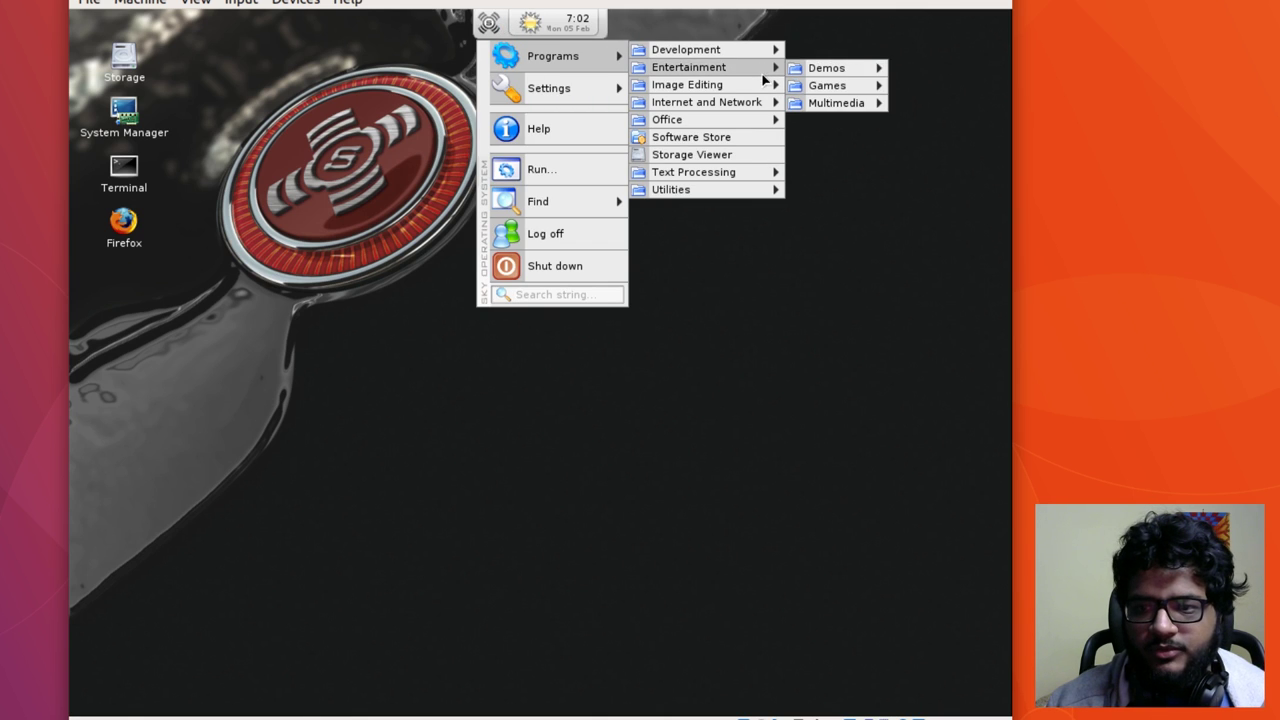
mouse_move(840, 68)
mouse_move(918, 69)
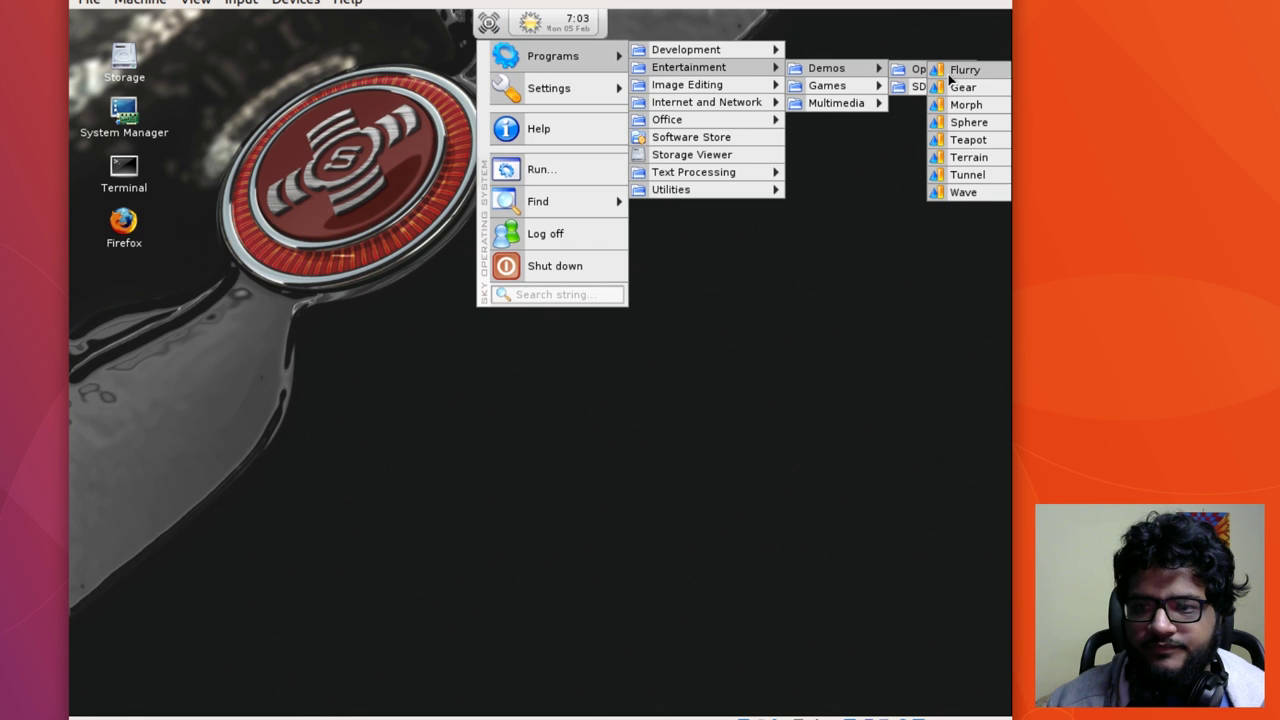
click(968, 158)
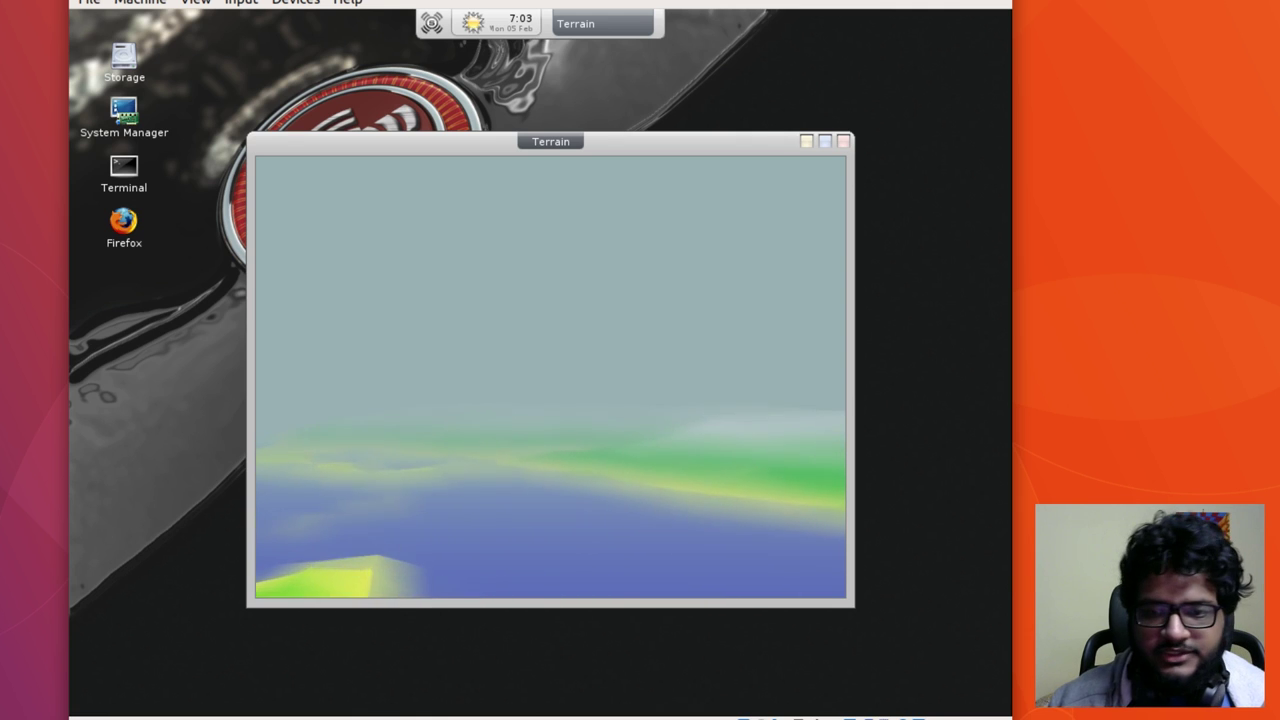
click(843, 142)
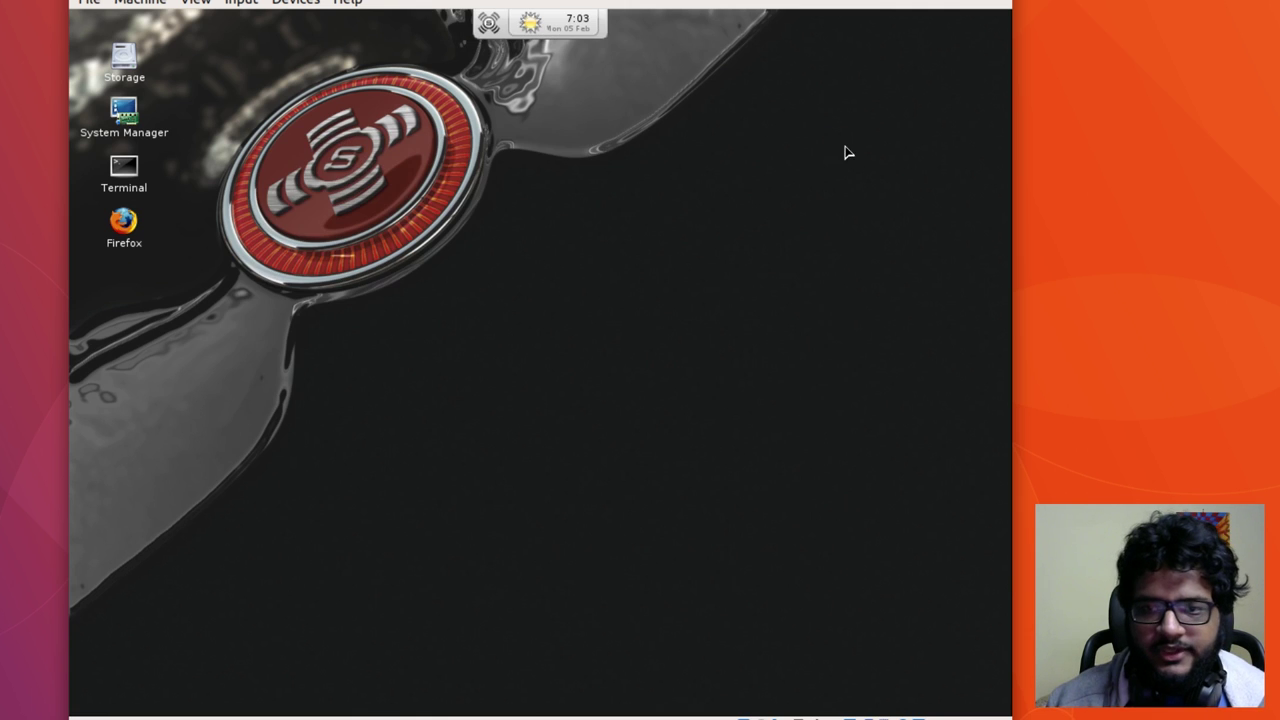
click(488, 22)
mouse_move(730, 66)
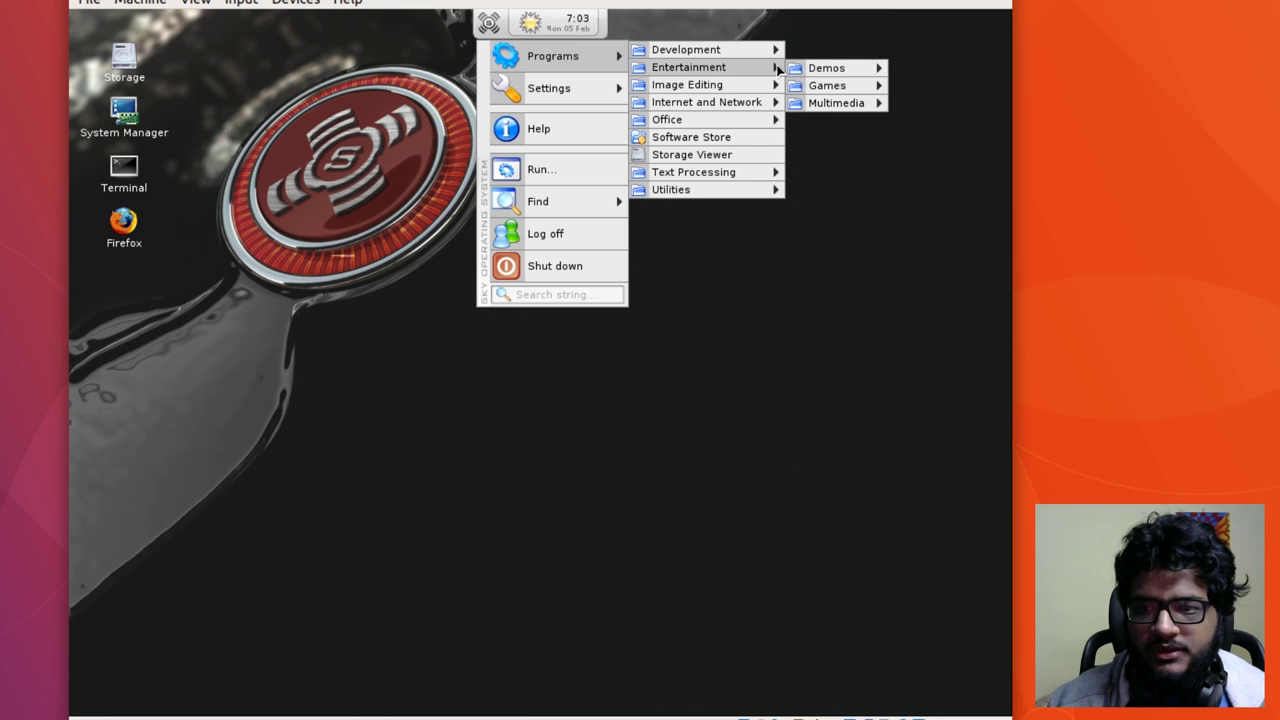
mouse_move(826, 68)
mouse_move(915, 69)
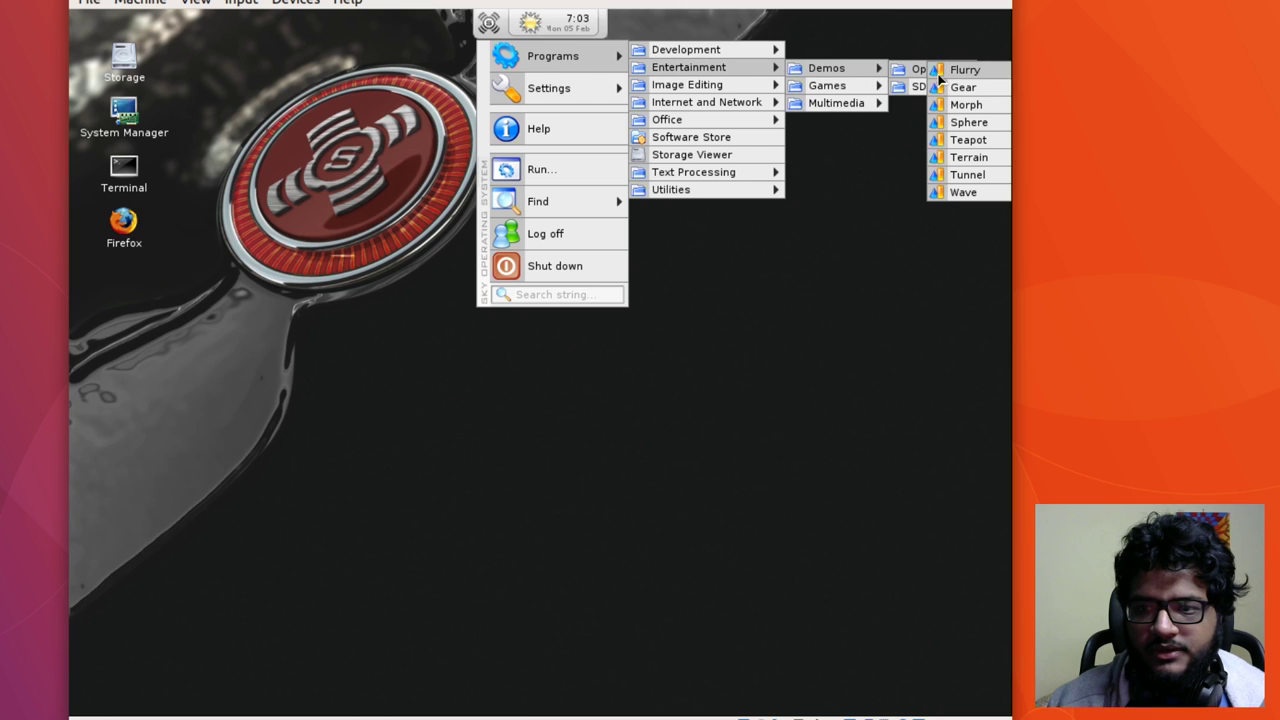
click(968, 175)
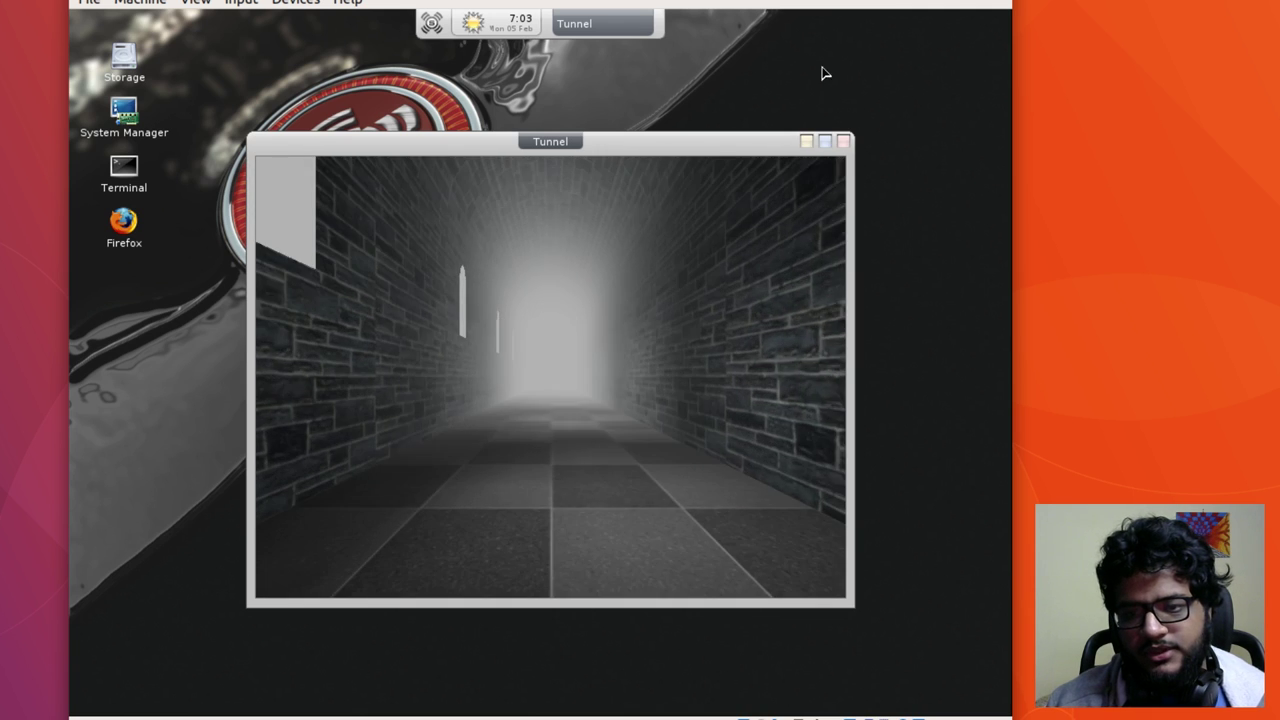
click(845, 141)
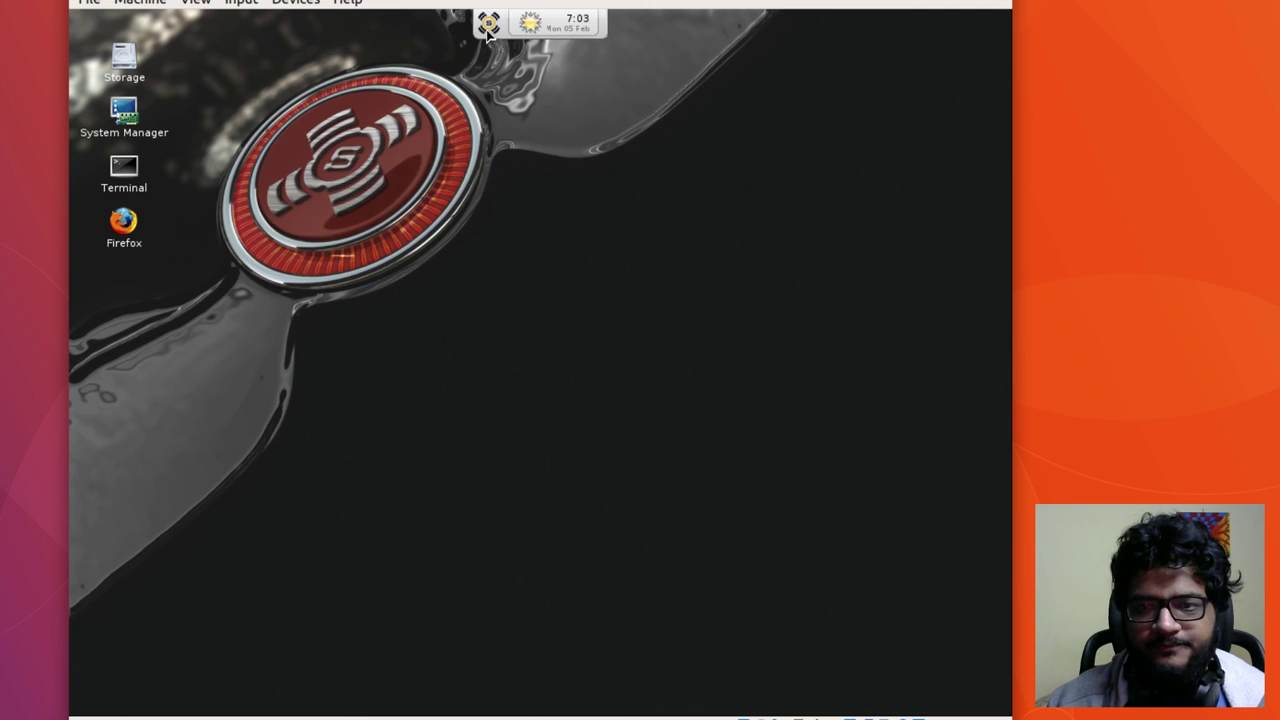
click(488, 26)
mouse_move(687, 67)
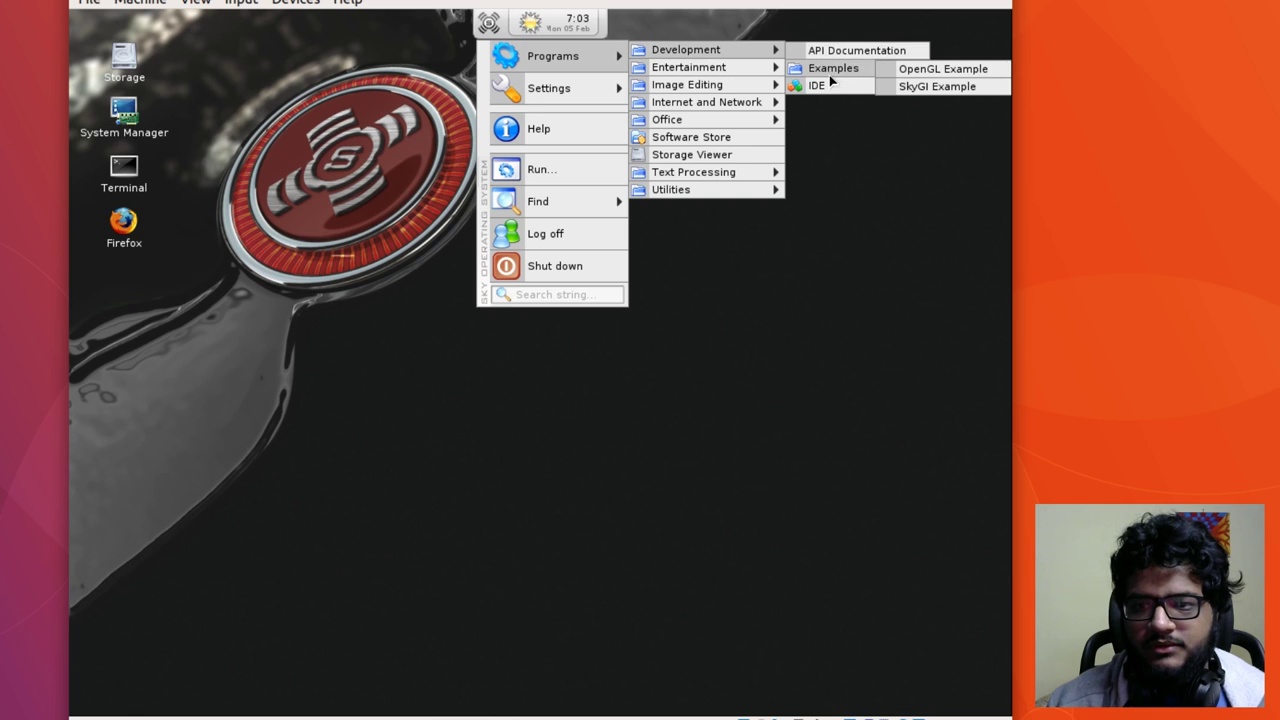
mouse_move(843, 79)
mouse_move(908, 87)
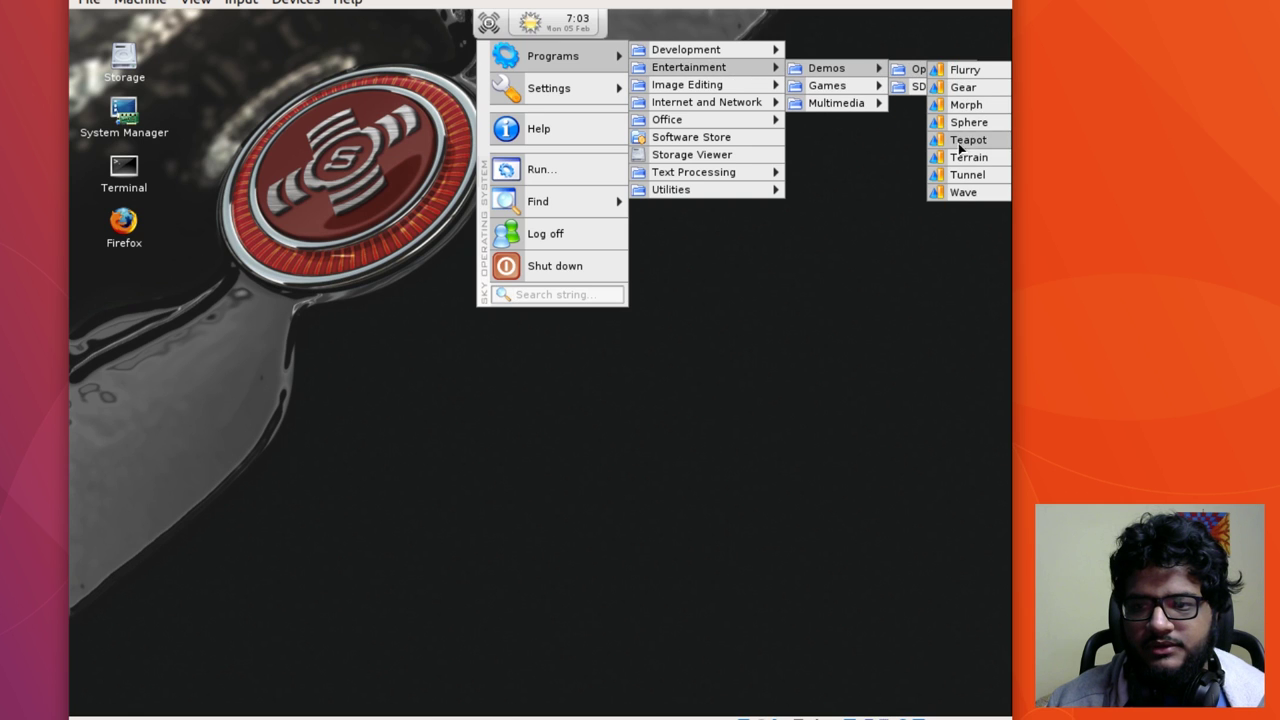
click(950, 192)
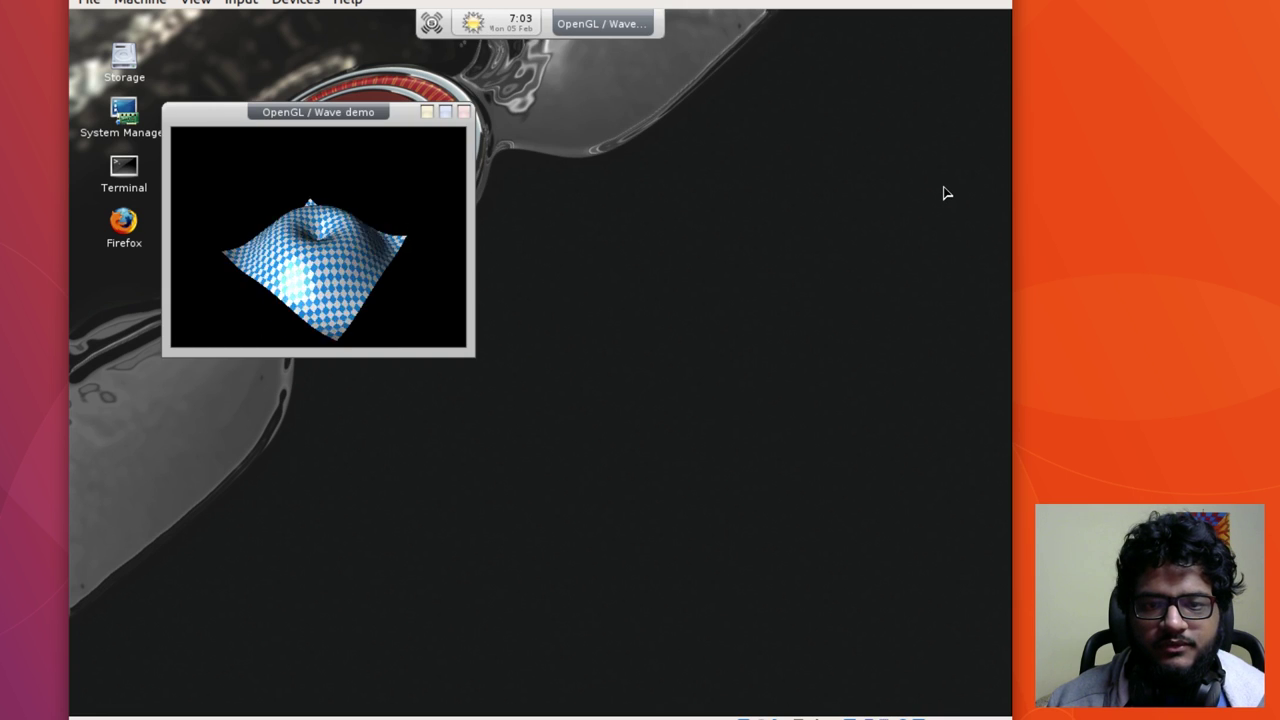
click(465, 112)
click(488, 22)
mouse_move(730, 72)
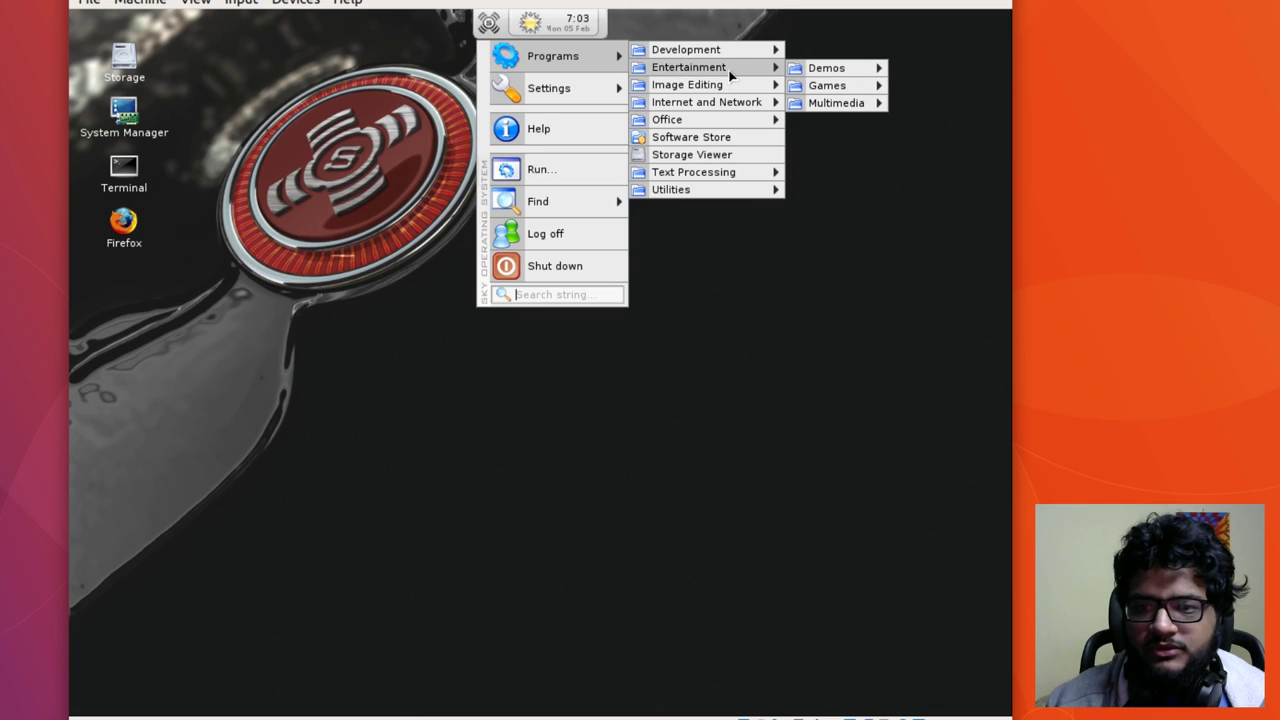
mouse_move(830, 70)
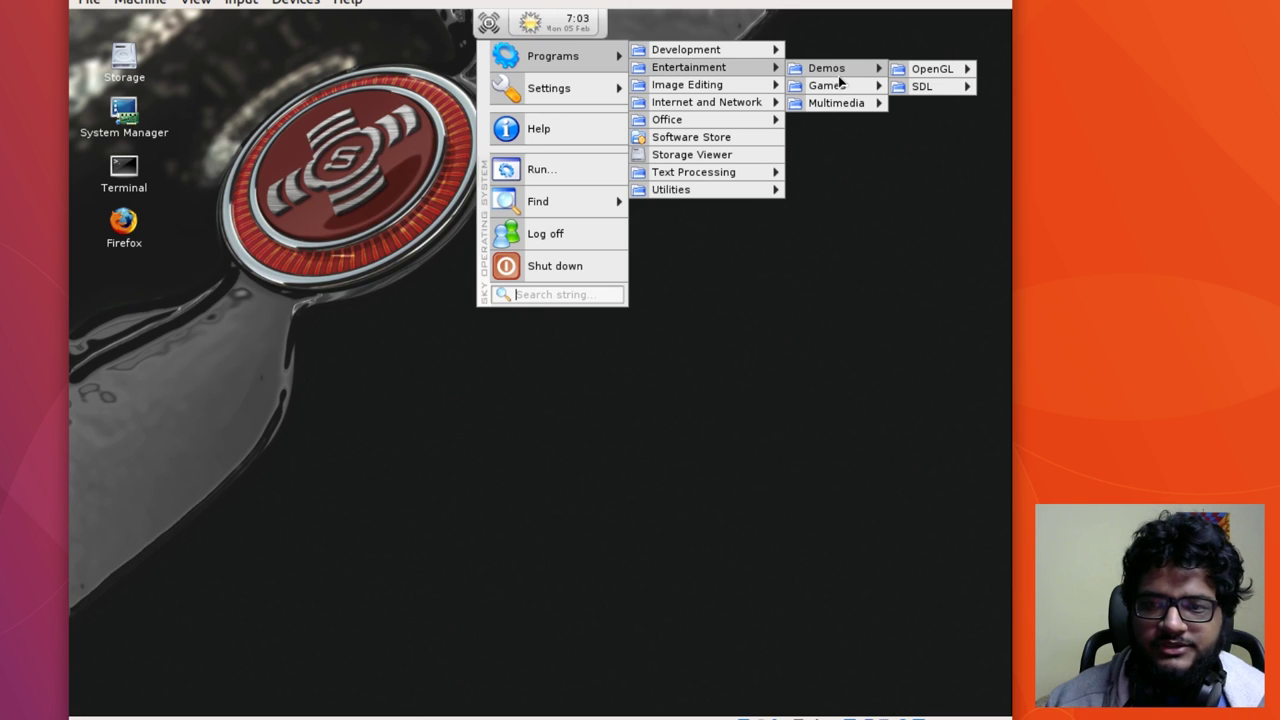
mouse_move(912, 69)
mouse_move(893, 88)
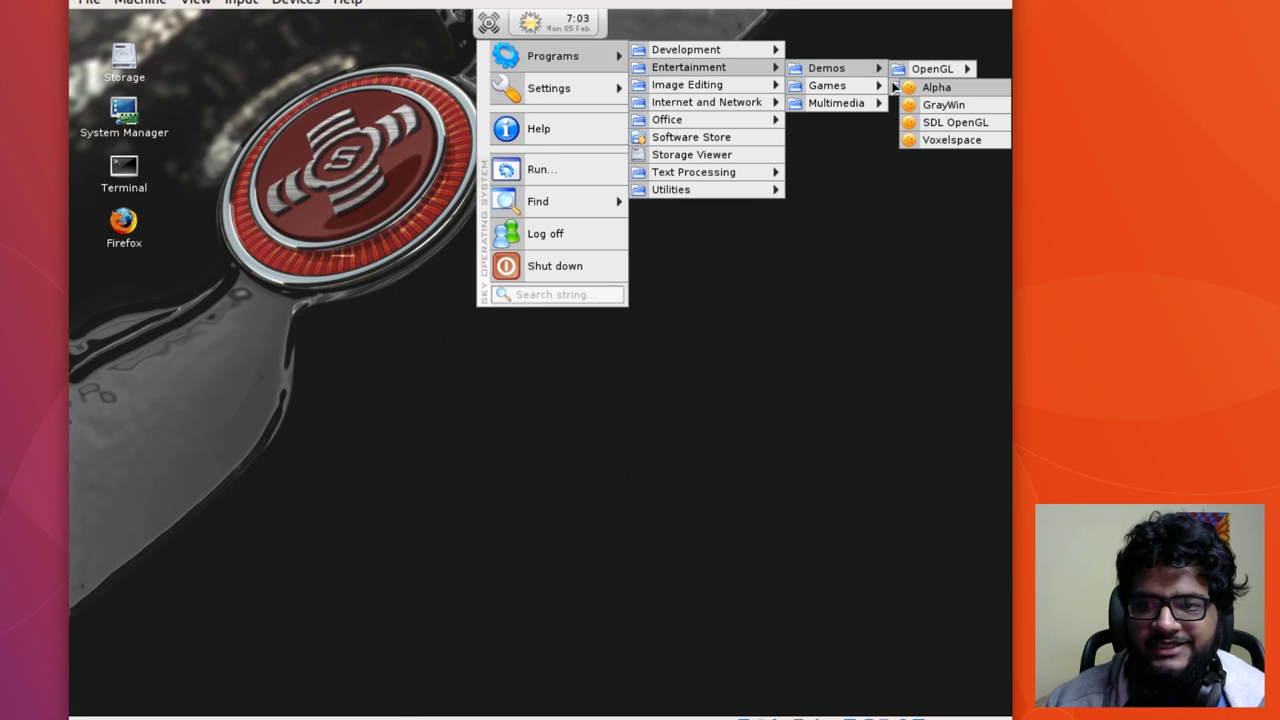
click(940, 124)
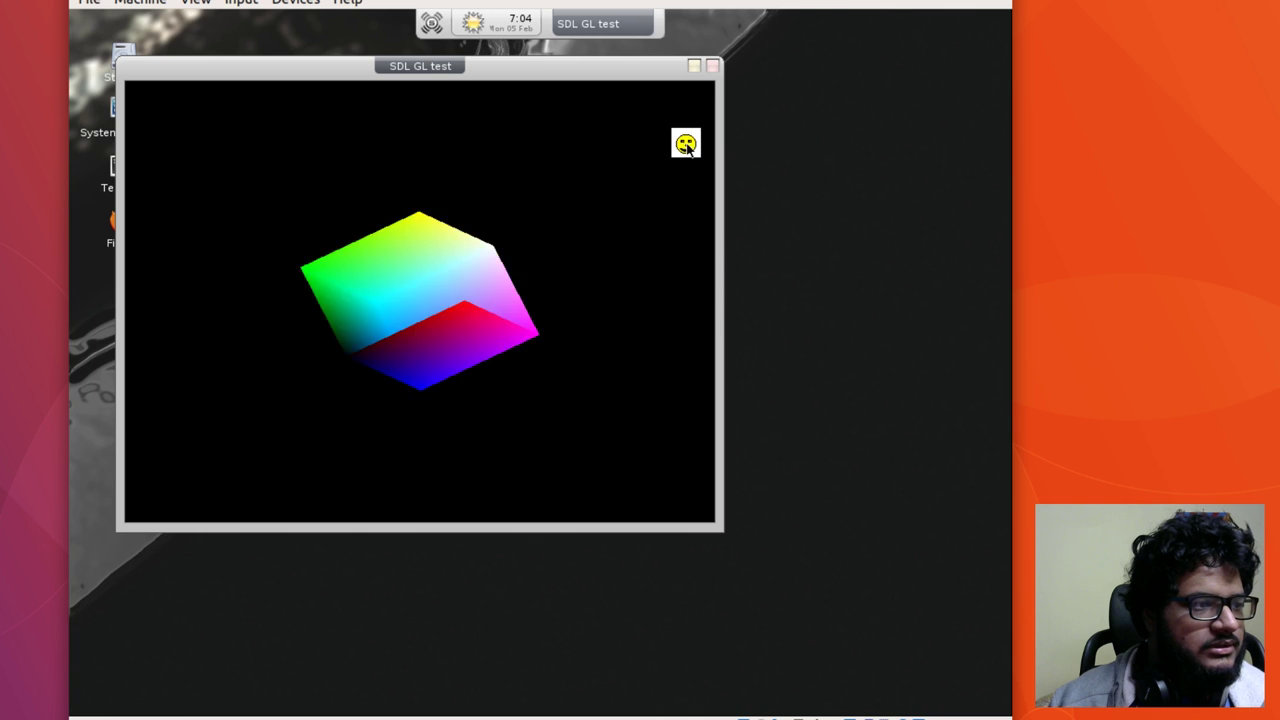
- Close the SDL GL test demo and show the Games menu listing Airstrike, Egg Chess and FooBillard
click(713, 66)
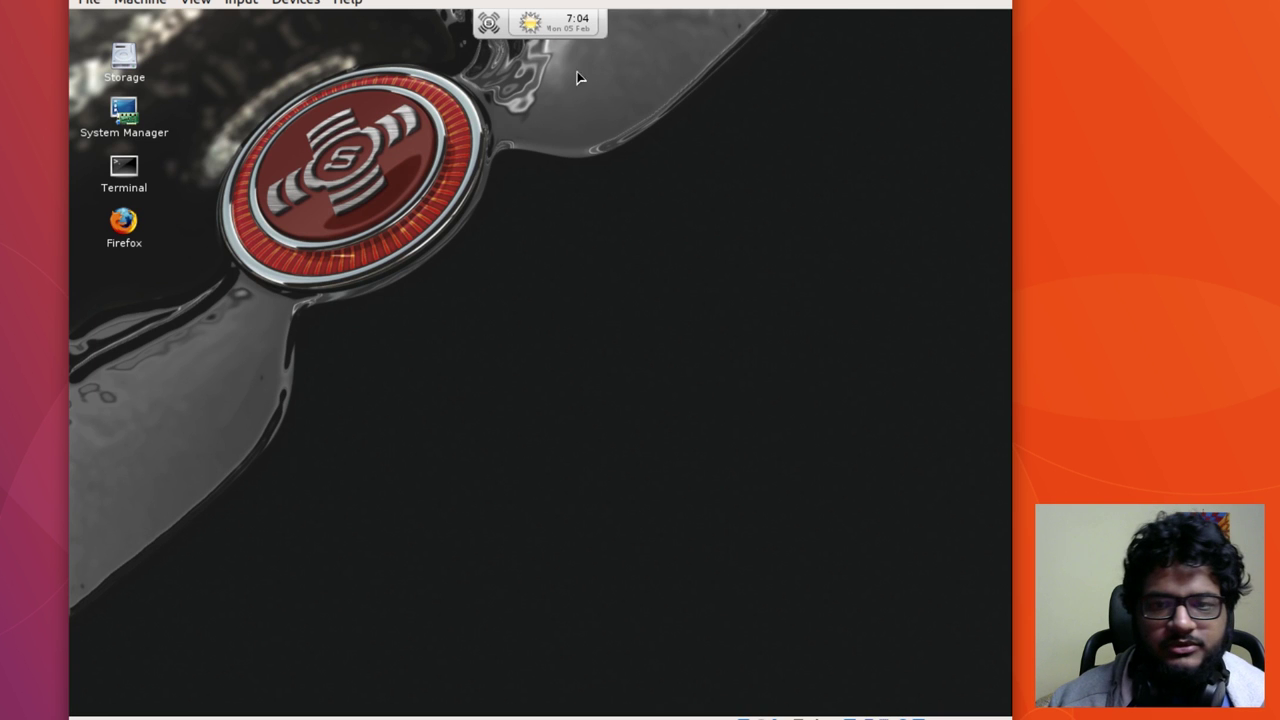
click(488, 22)
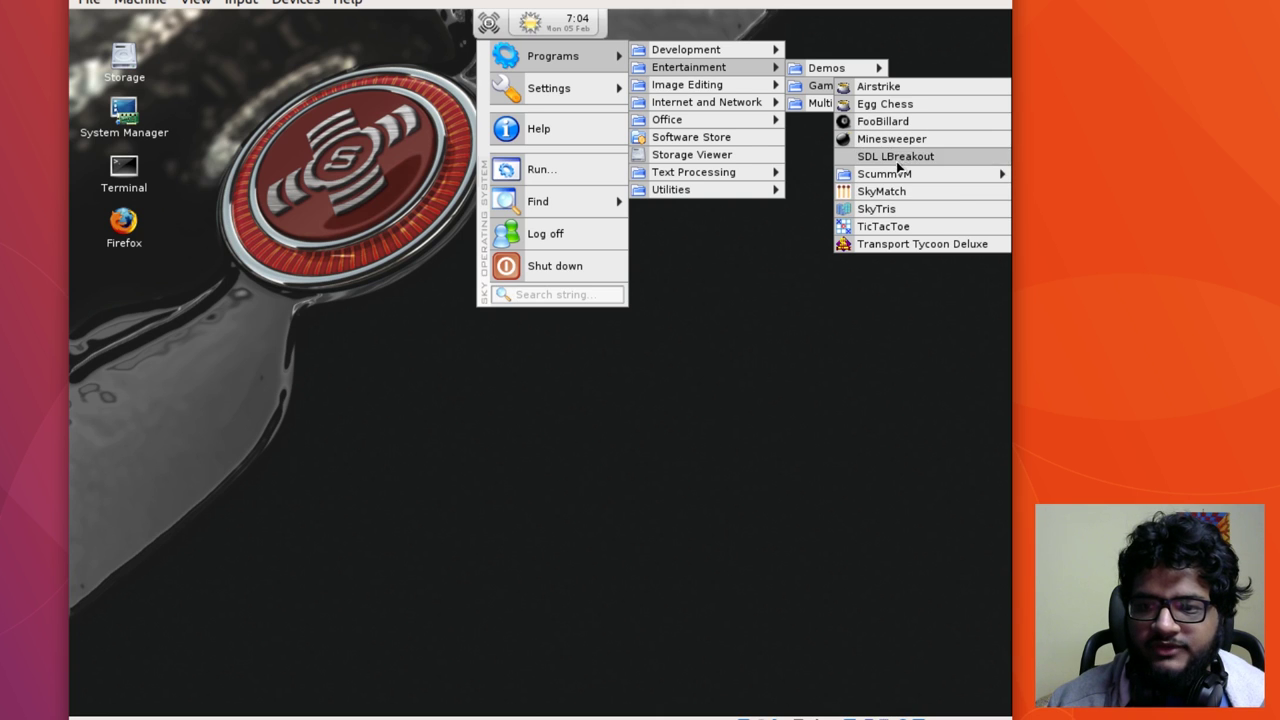
mouse_move(930, 174)
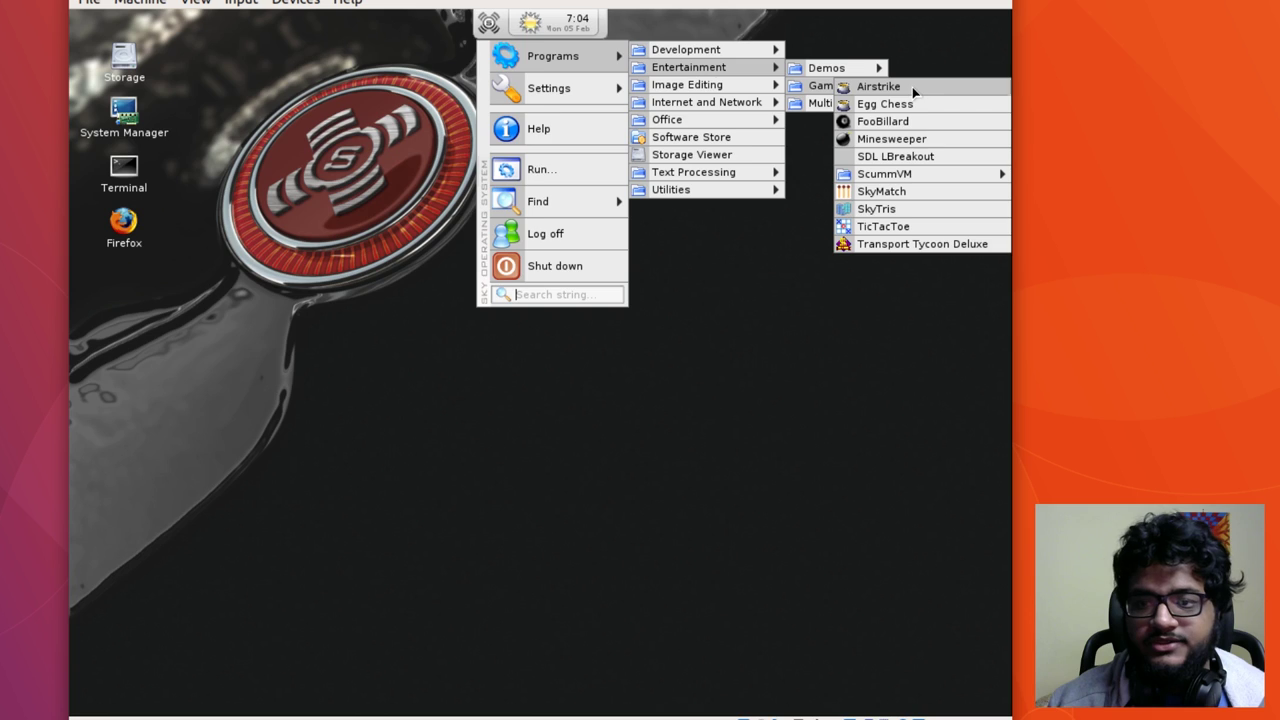
- Start an Airstrike game, then after its crash close the gdb debugger terminal
click(880, 87)
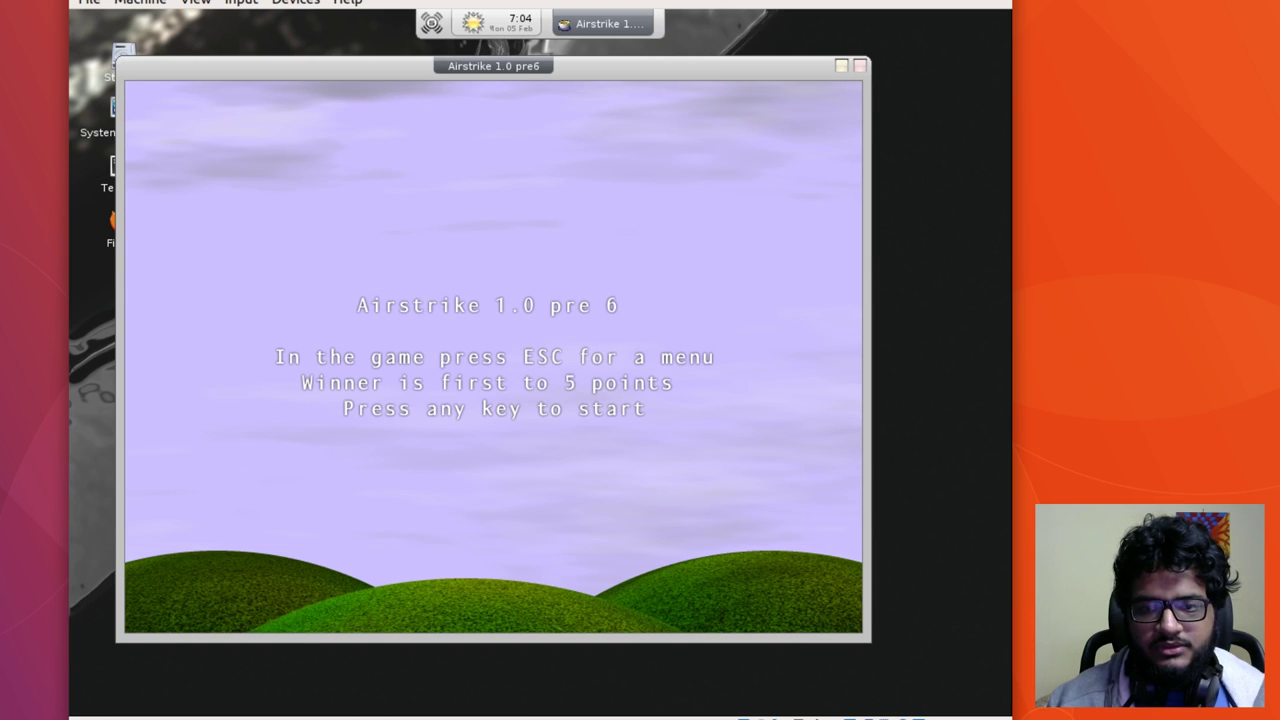
key(Return)
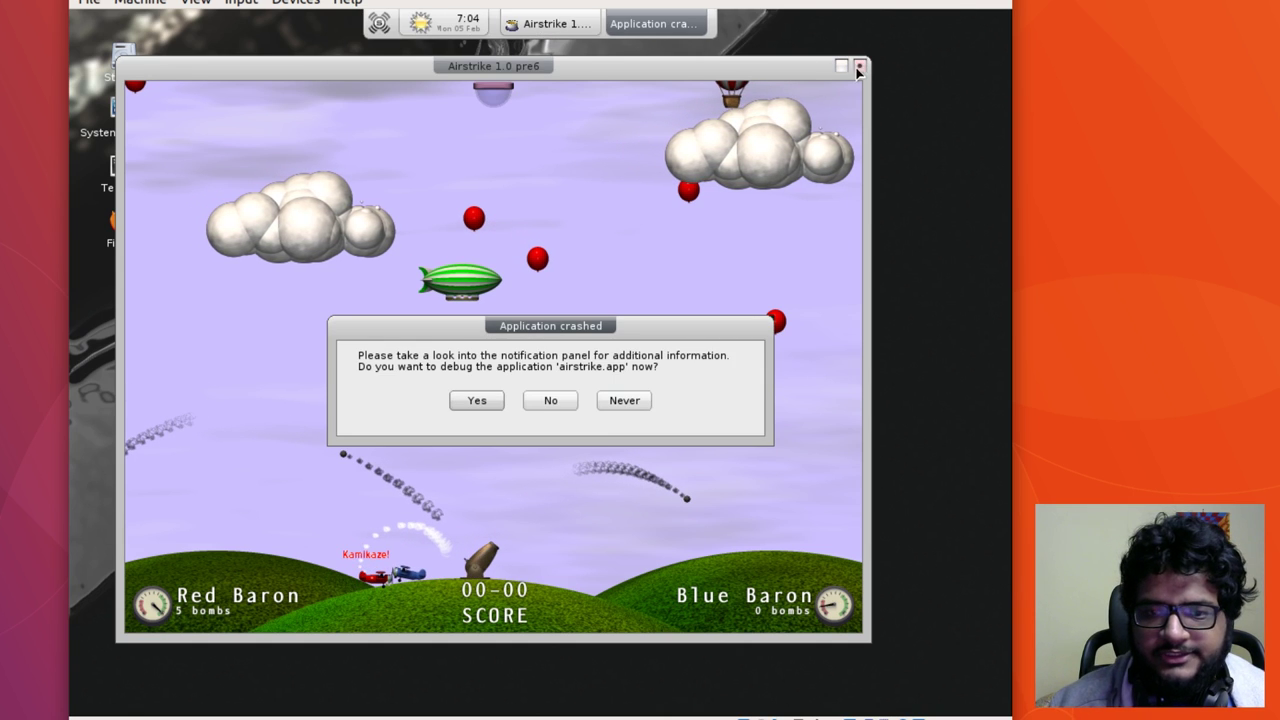
click(460, 405)
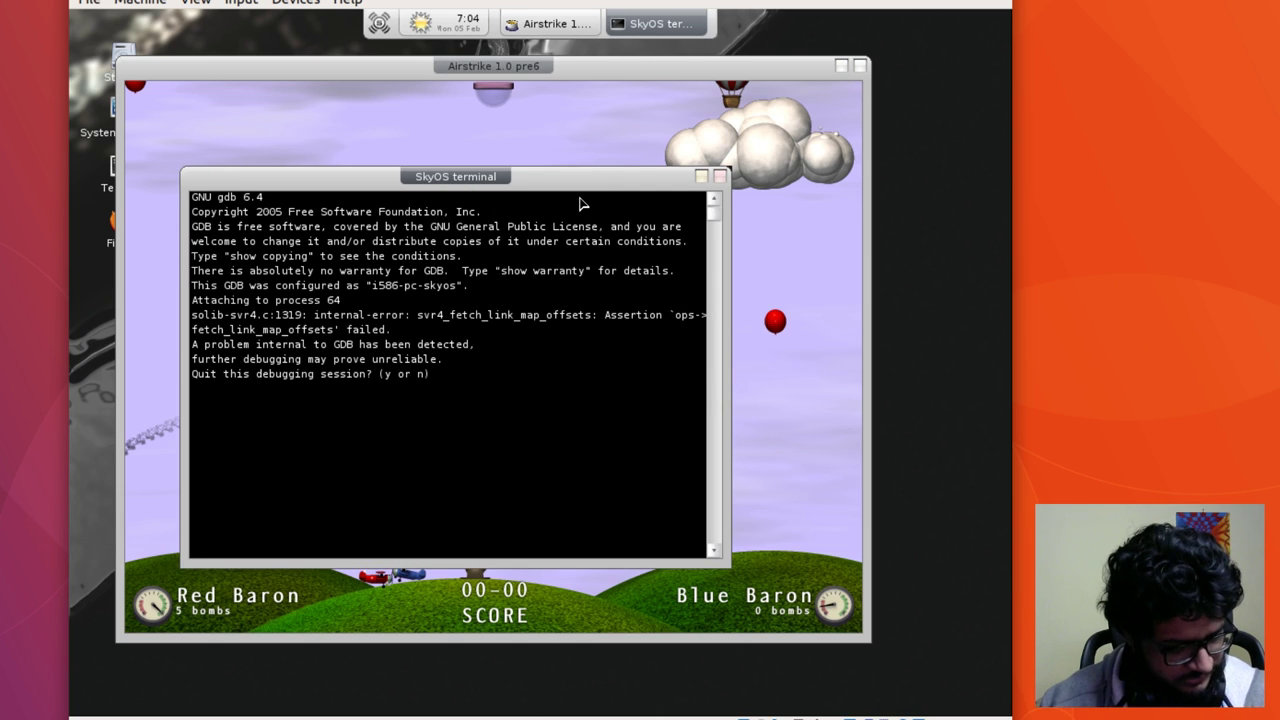
key(Return)
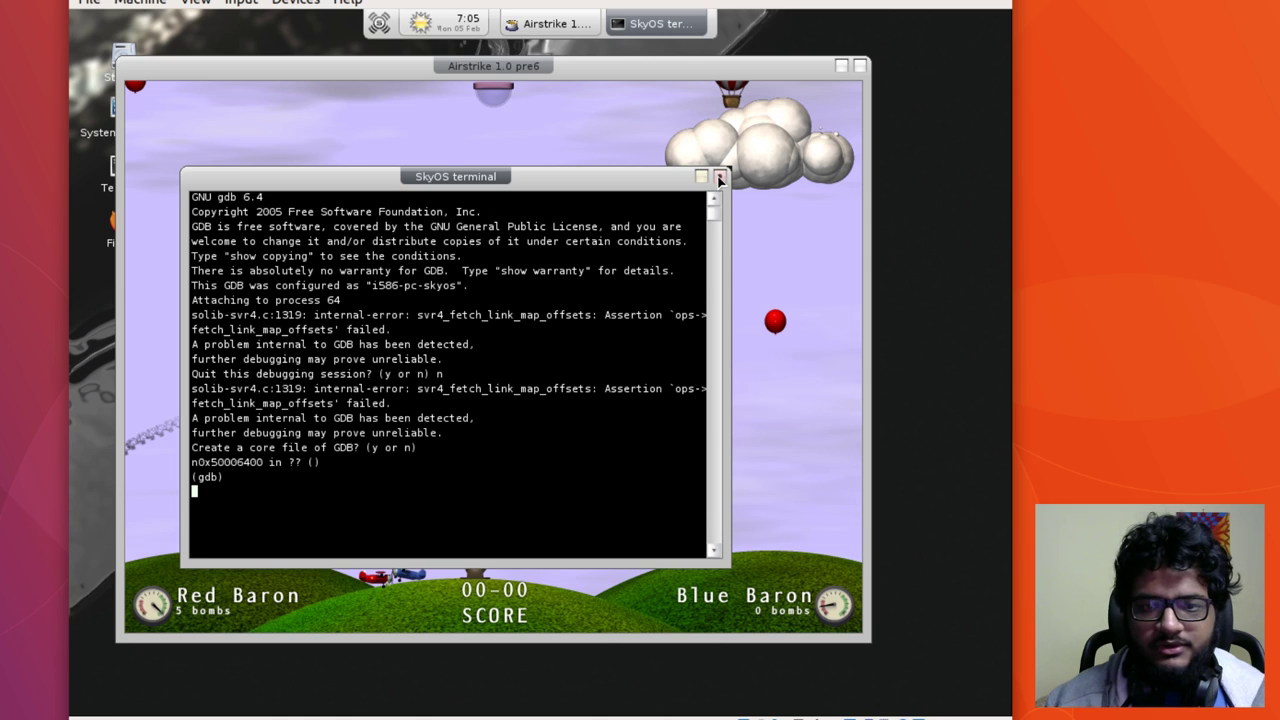
click(719, 178)
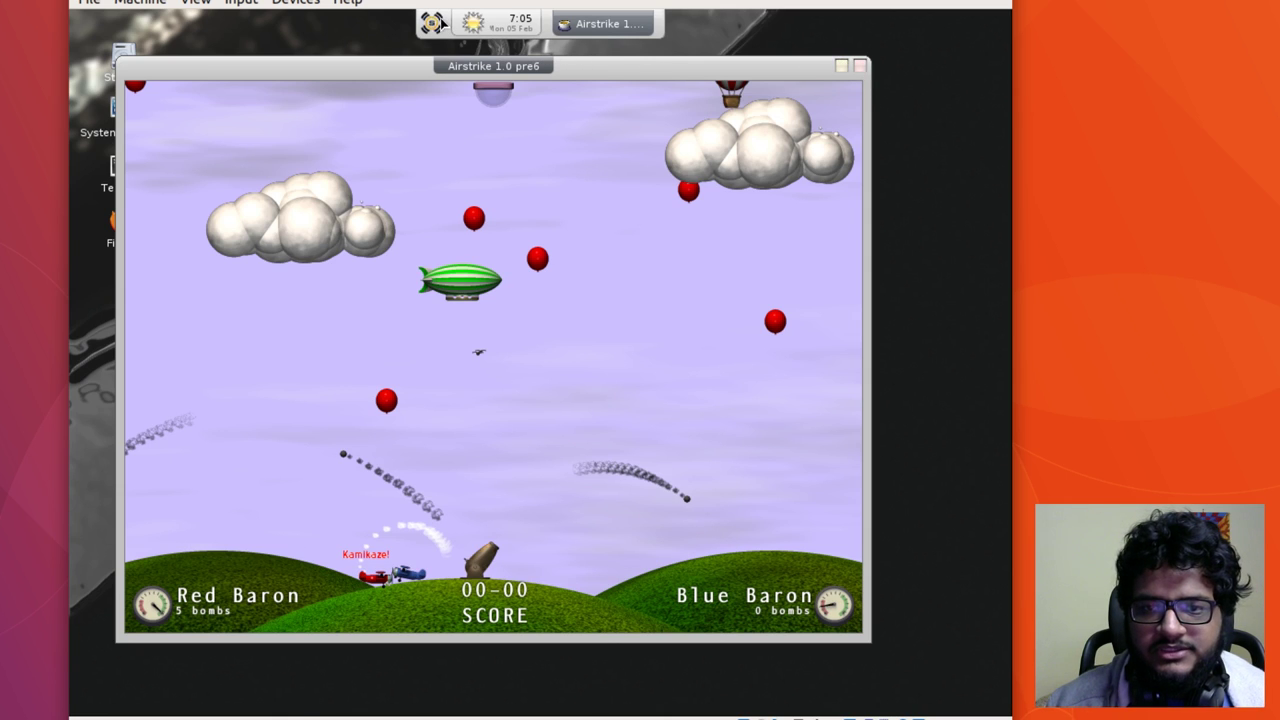
- Bring up the window options menu on Airstrike's taskbar button
click(435, 22)
mouse_move(500, 56)
mouse_move(637, 55)
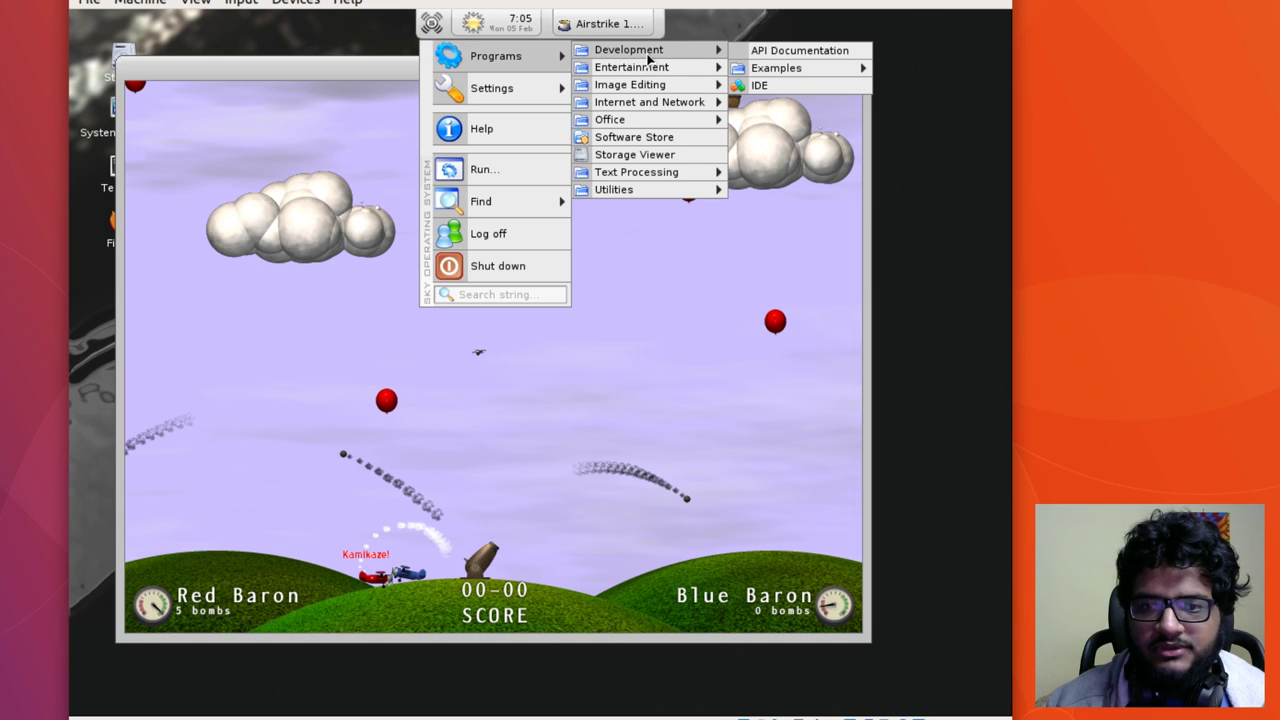
click(614, 24)
right_click(626, 35)
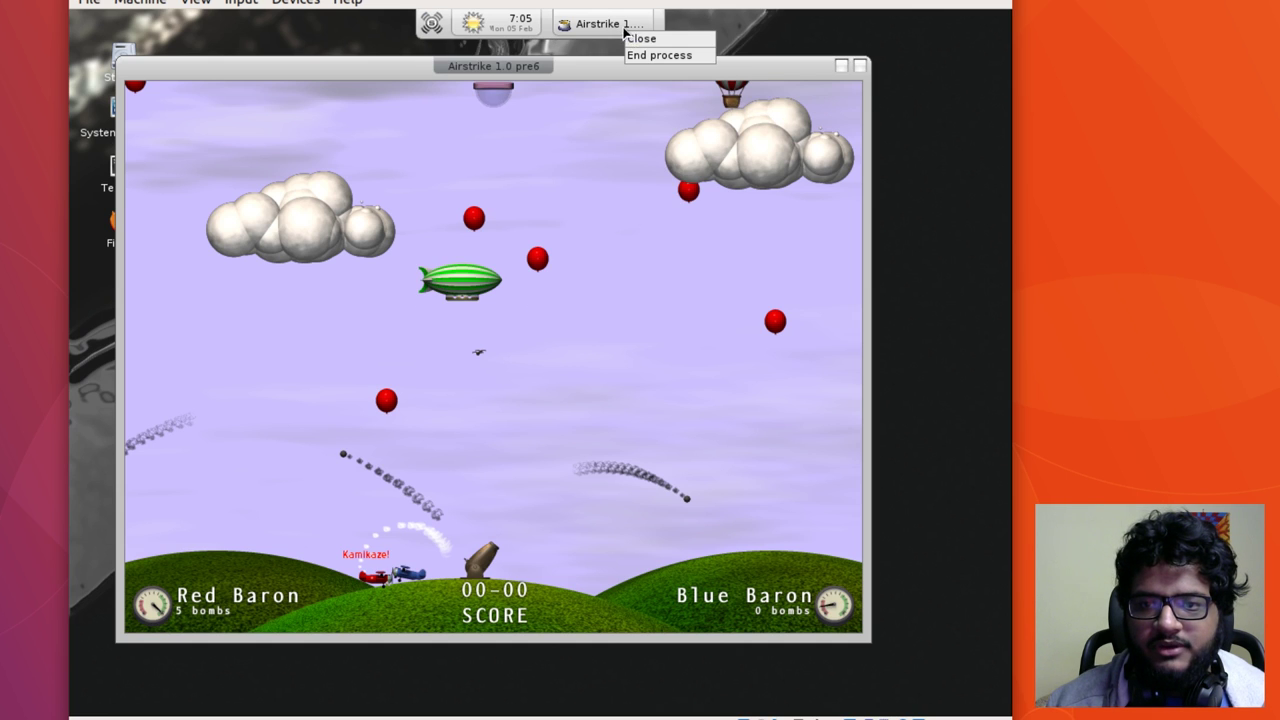
click(642, 53)
right_click(632, 30)
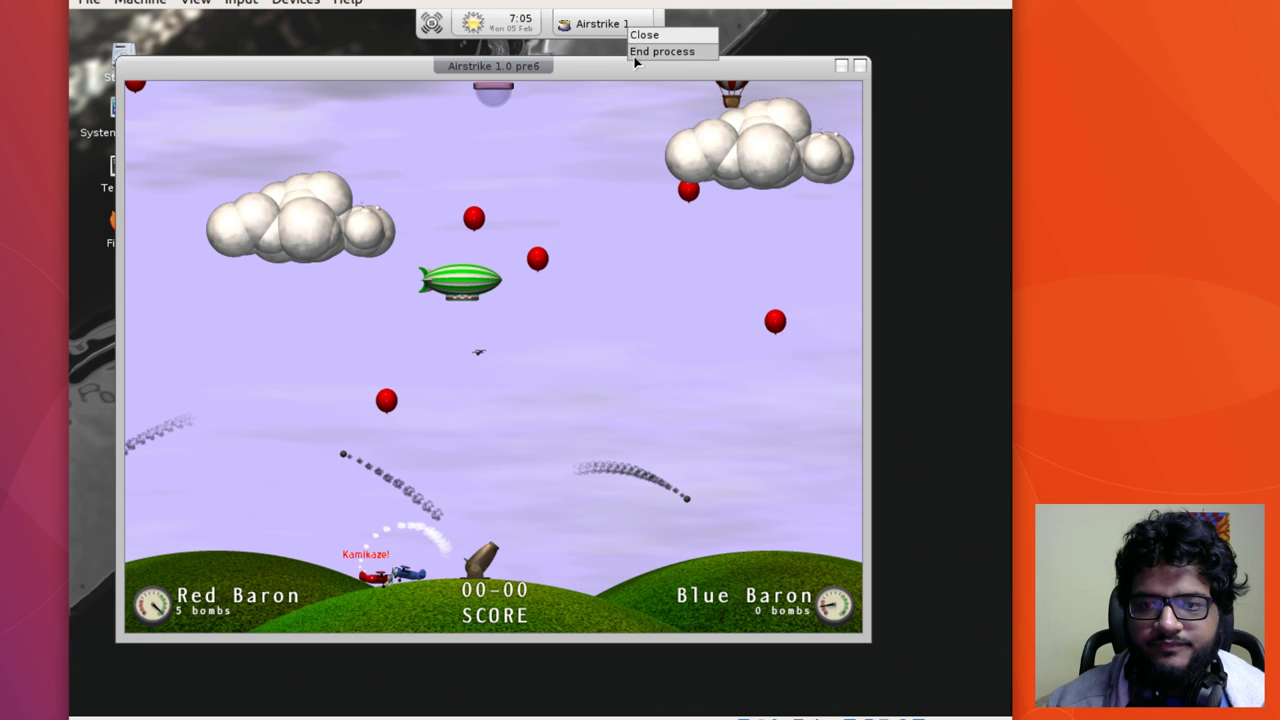
- End the Airstrike process and launch the FooBillard pool game
click(640, 52)
click(488, 22)
mouse_move(553, 56)
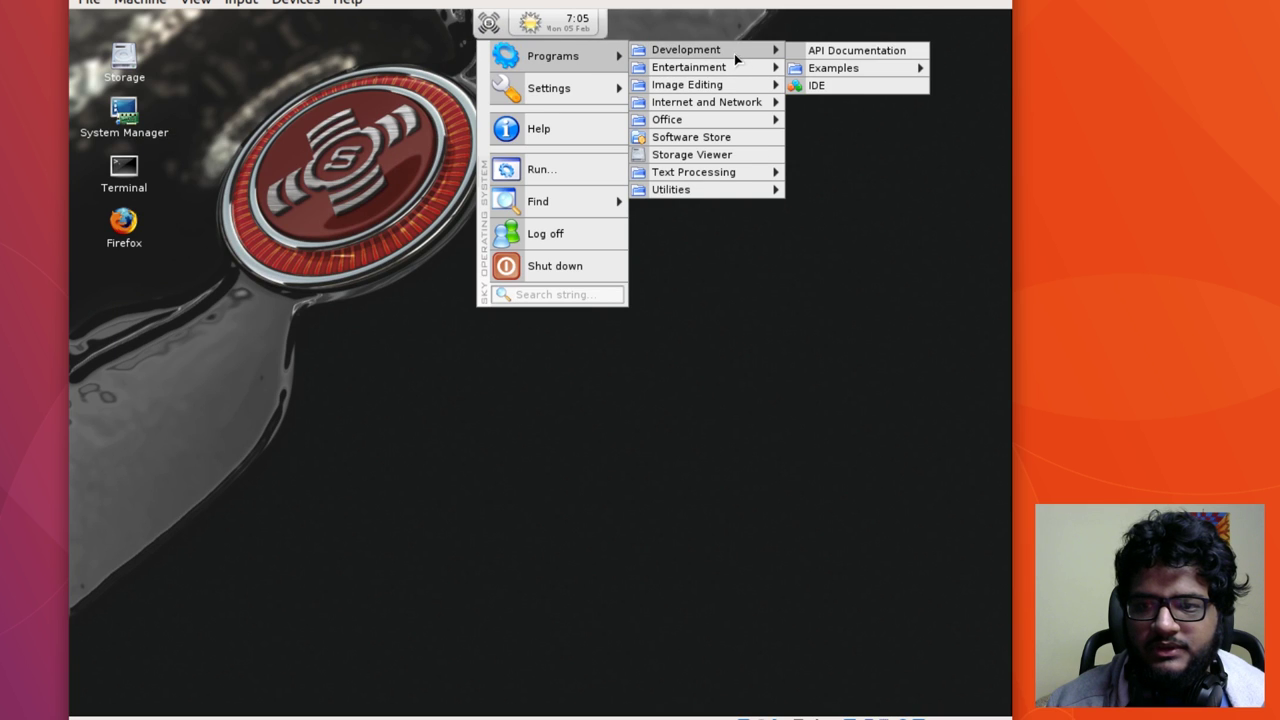
mouse_move(738, 70)
mouse_move(812, 86)
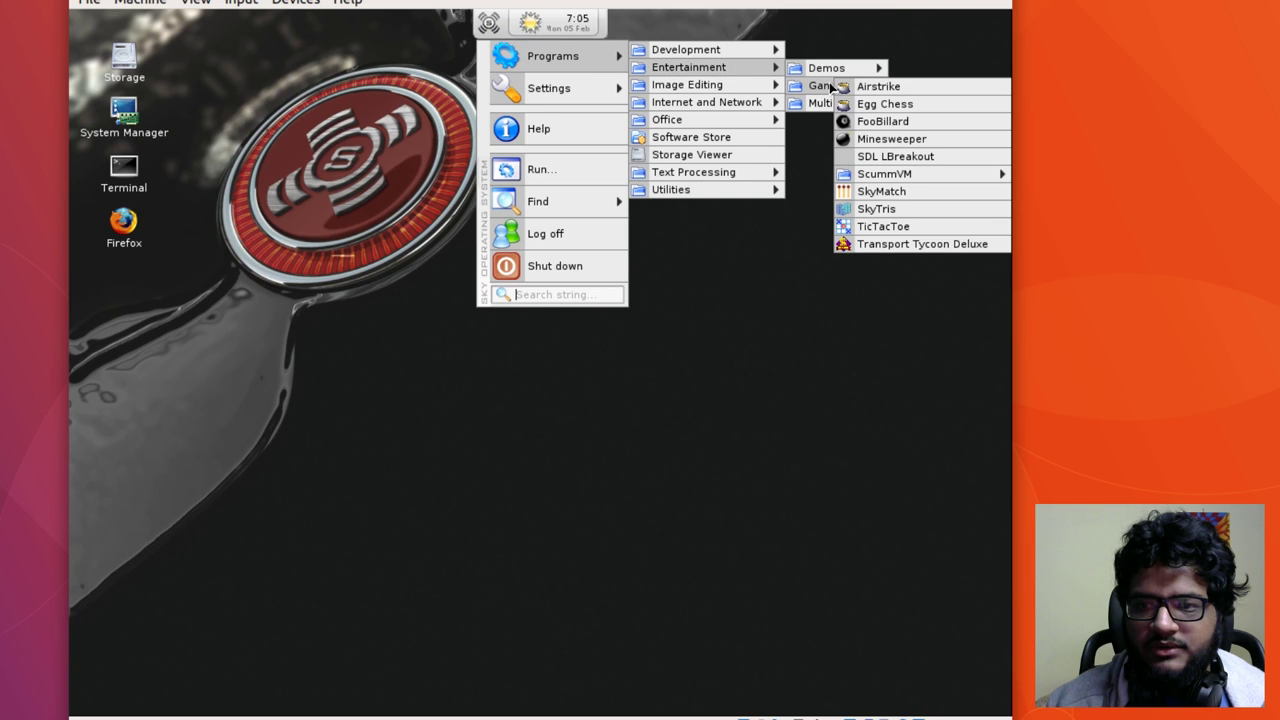
click(888, 122)
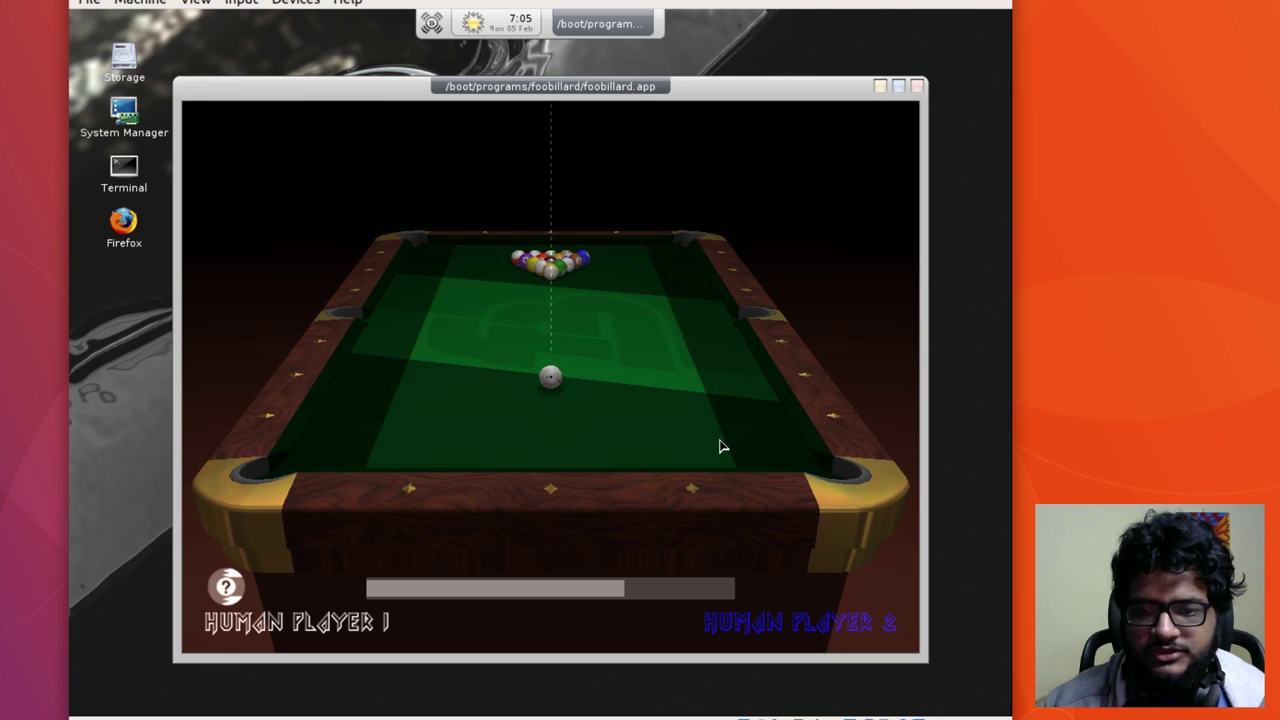
- Break the rack with the cue ball, then close FooBillard
key(Return)
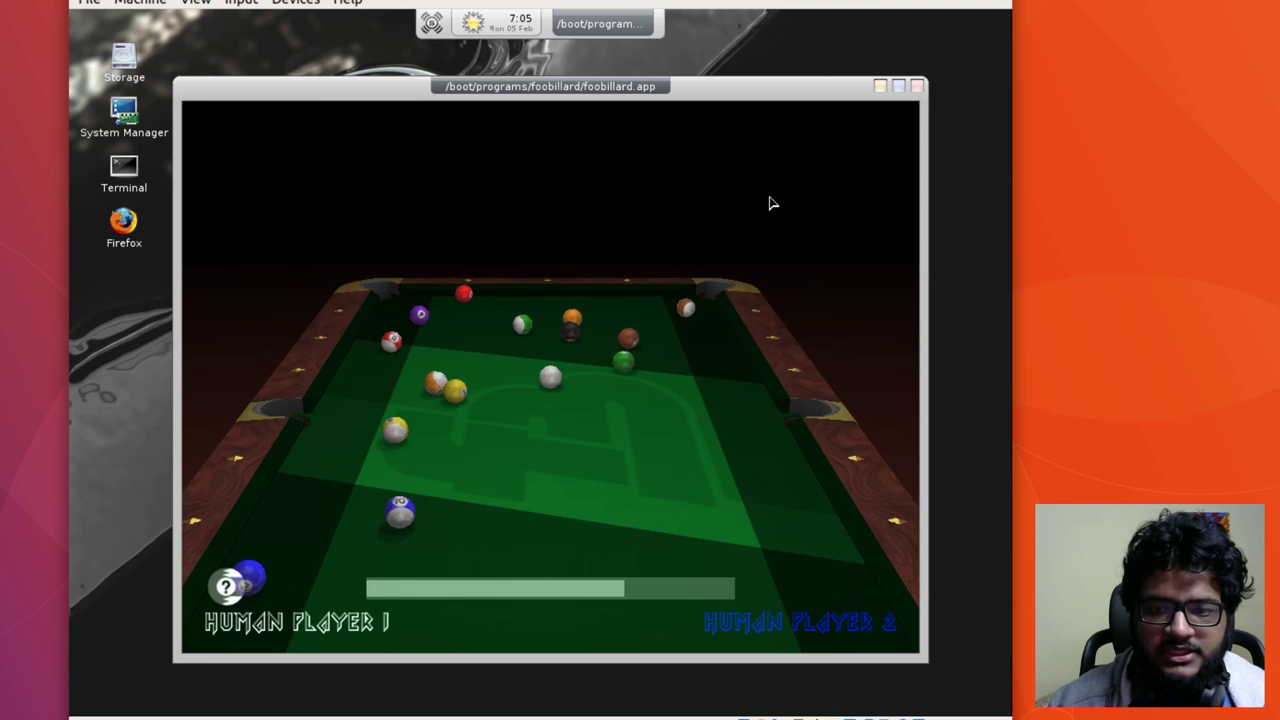
click(917, 86)
click(487, 23)
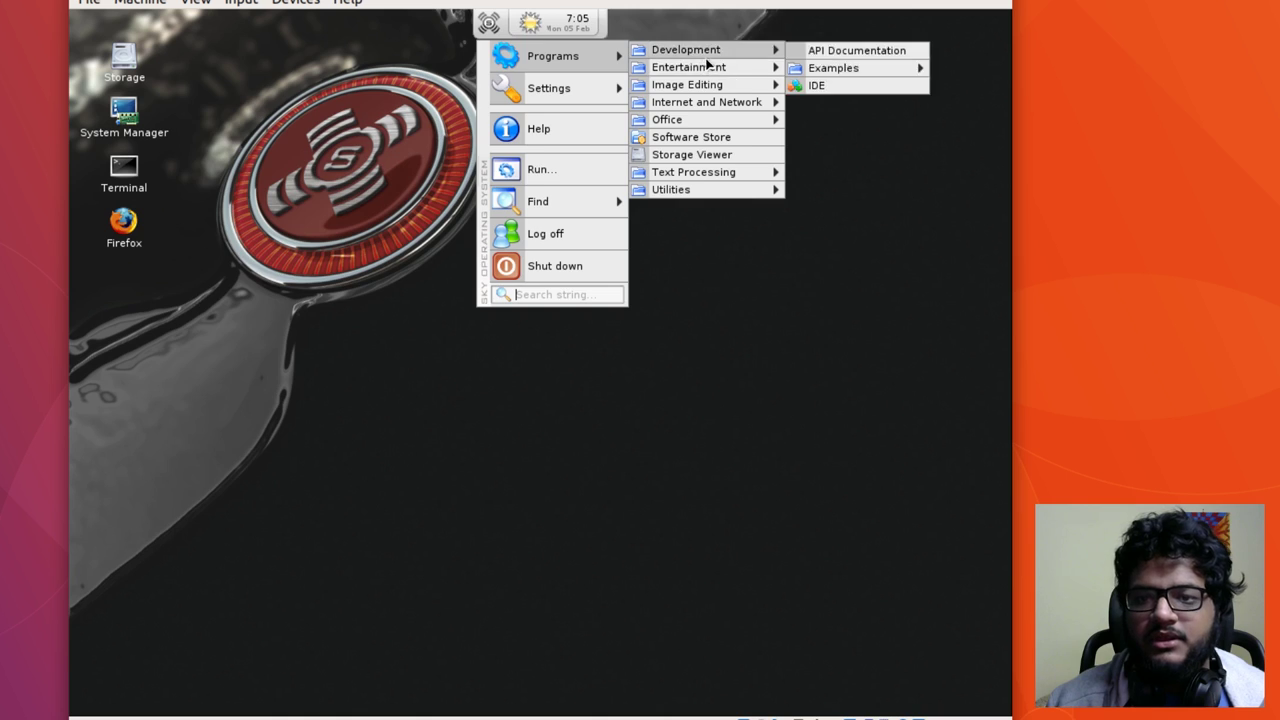
- Open SysMan's Devices page and expand System, Communication and Processors, selecting the Intel i3-2120
click(537, 86)
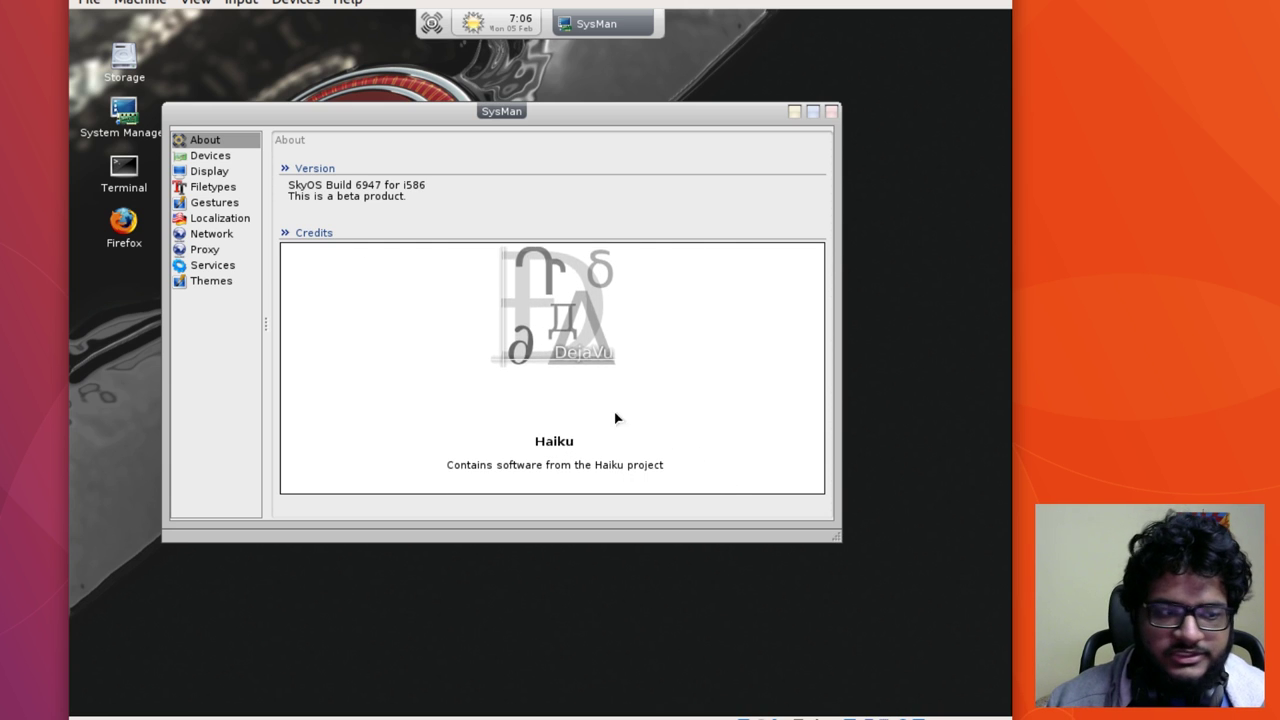
click(223, 160)
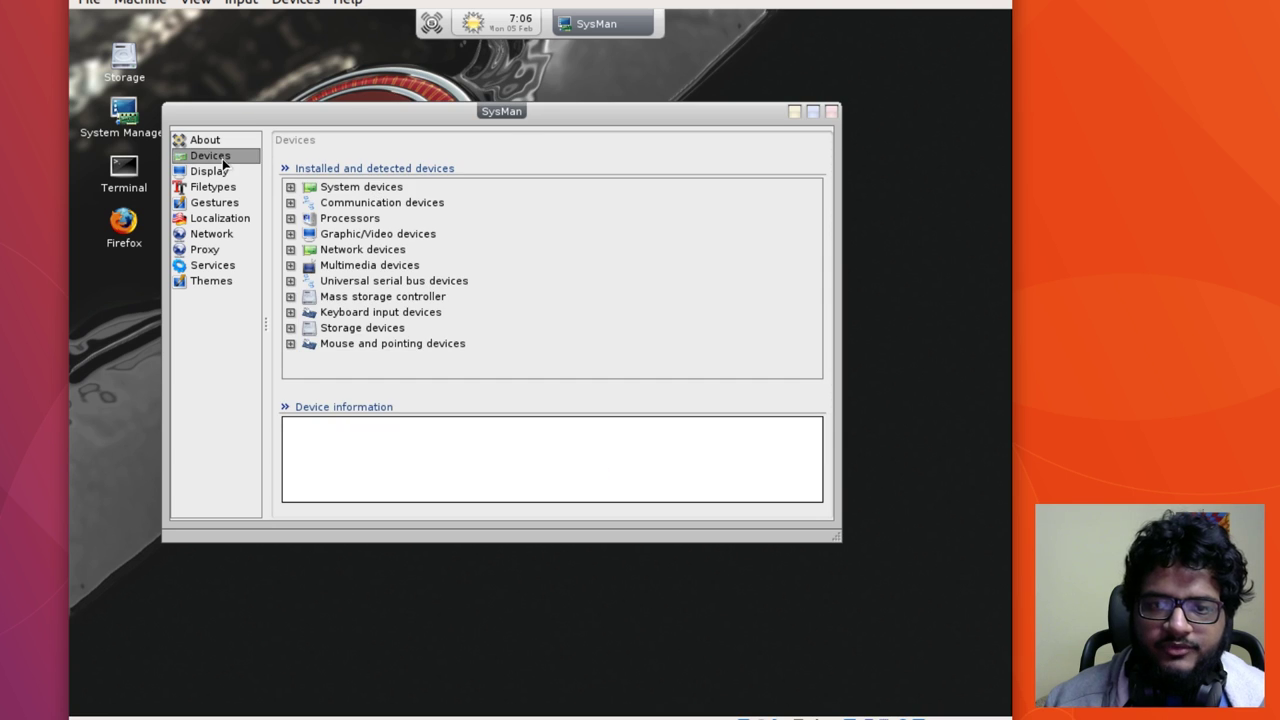
click(290, 187)
scroll(417, 278, down, 4)
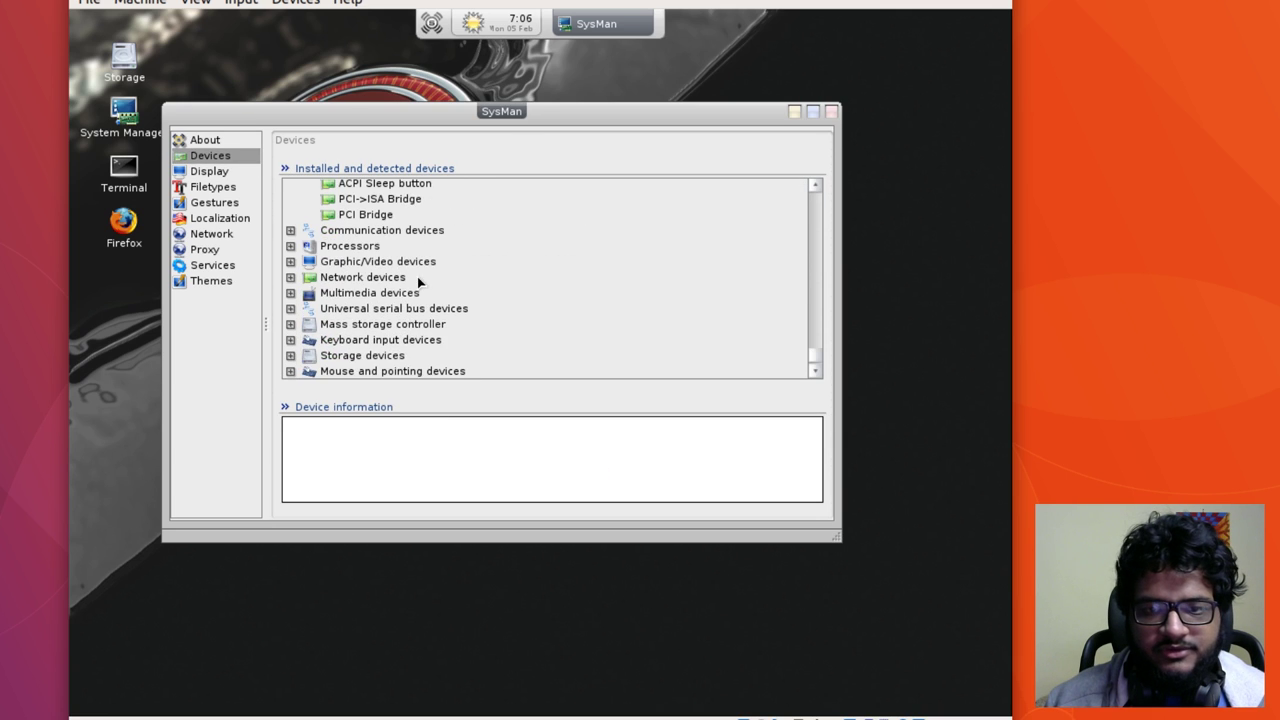
scroll(417, 280, up, 4)
scroll(436, 350, down, 3)
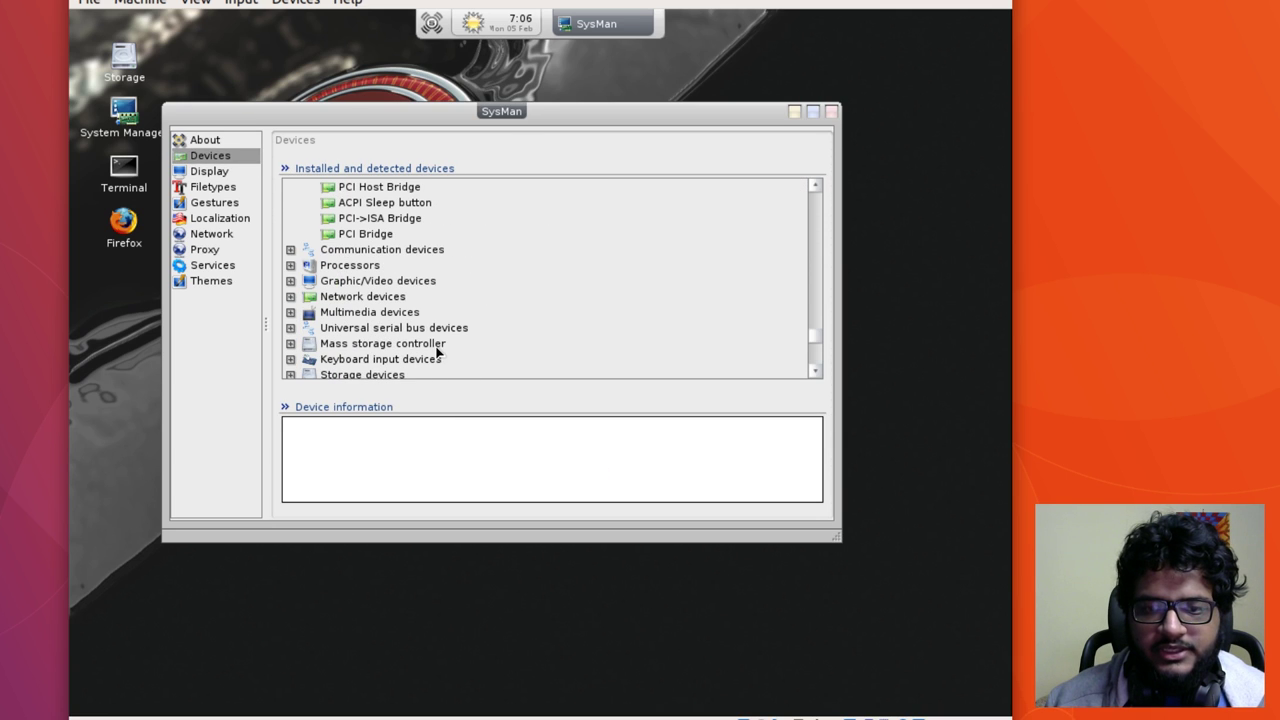
click(334, 254)
click(290, 250)
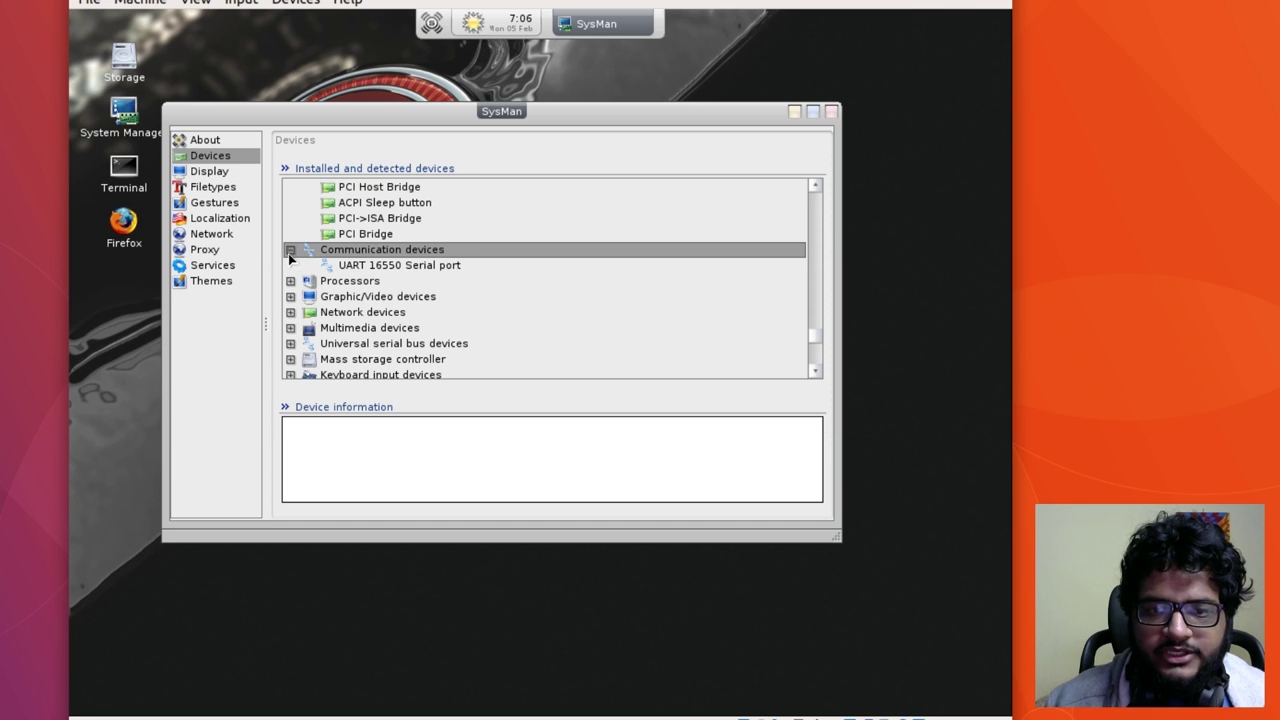
scroll(368, 298, down, 1)
click(290, 246)
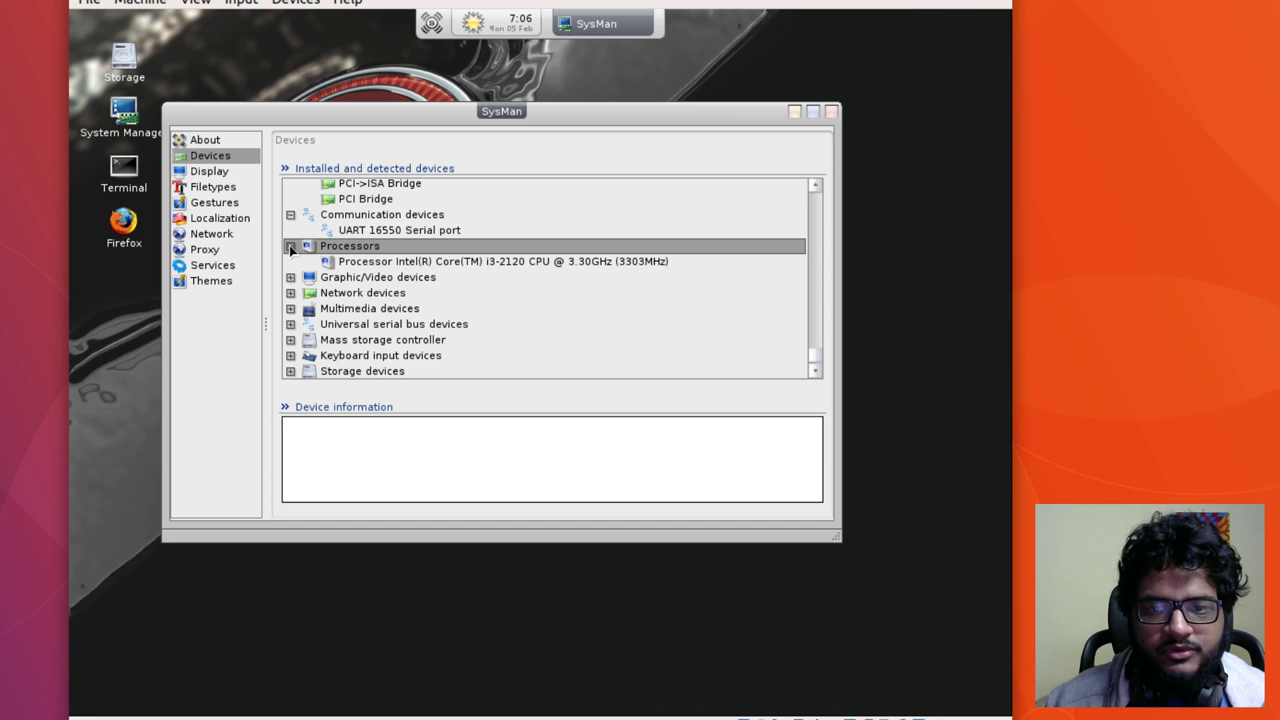
click(370, 262)
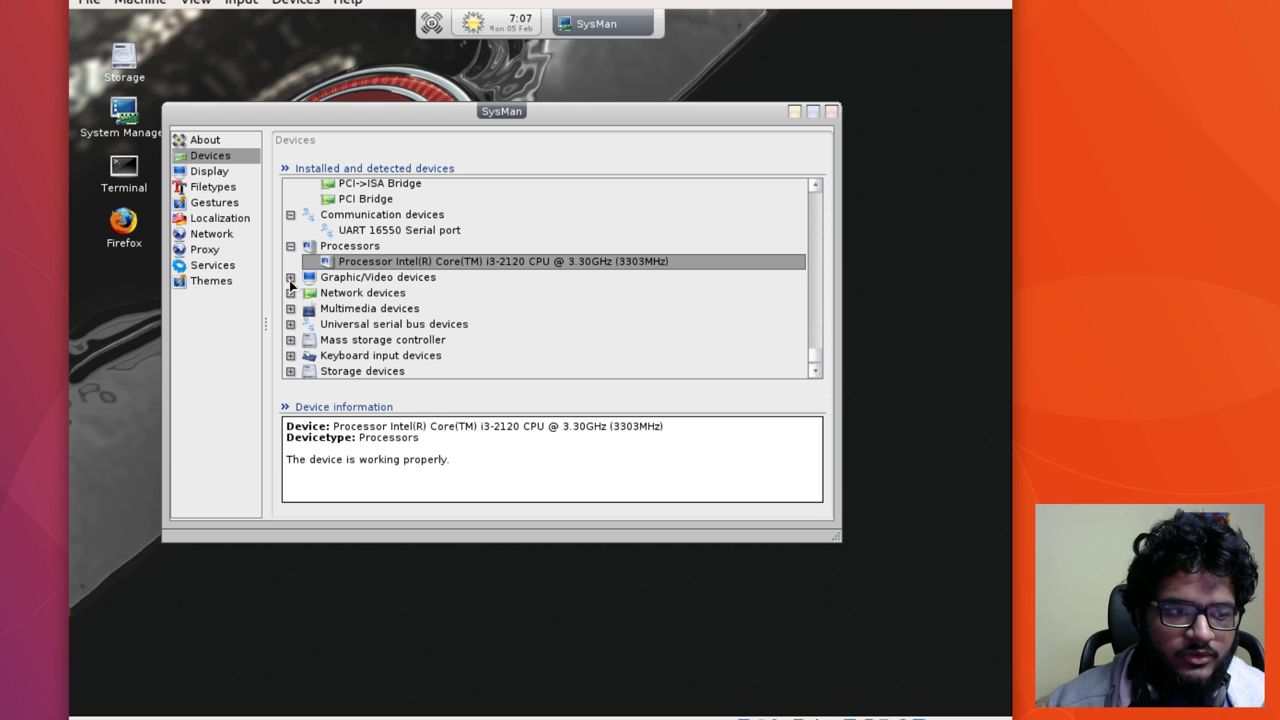
- Expand the Graphic/Video, Network, USB, Keyboard input and Mass storage controller categories
click(290, 278)
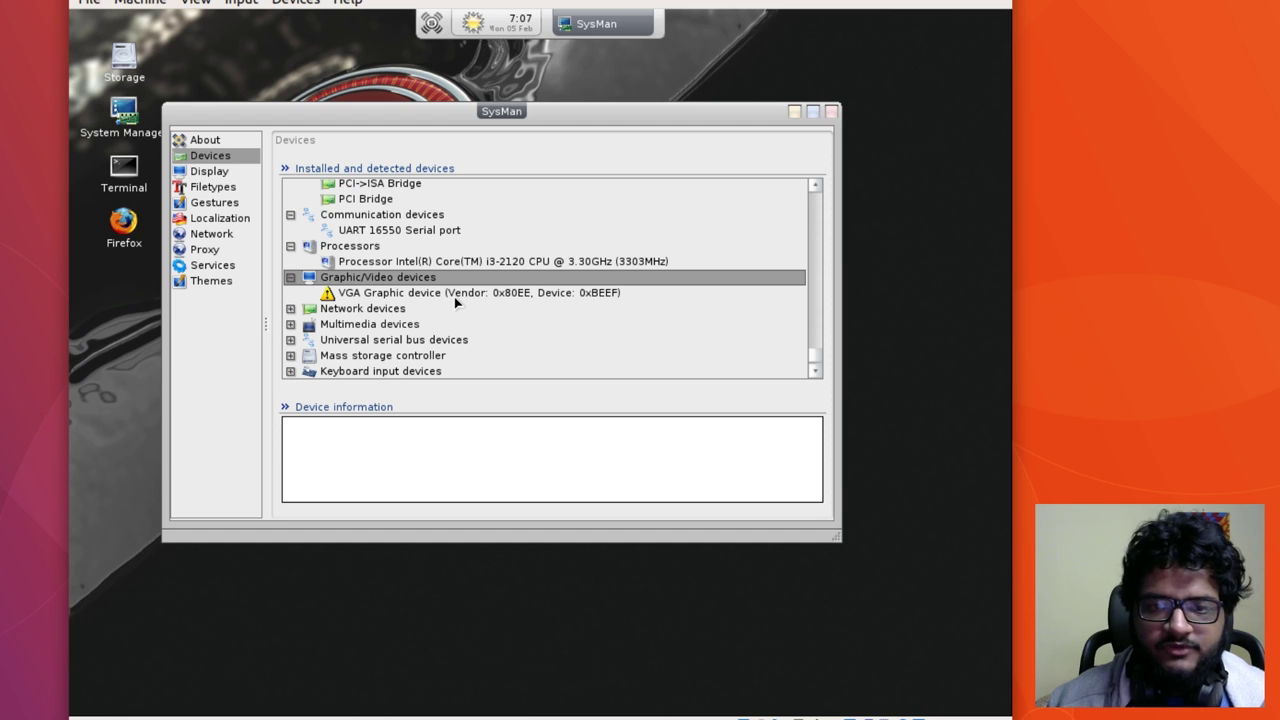
click(290, 309)
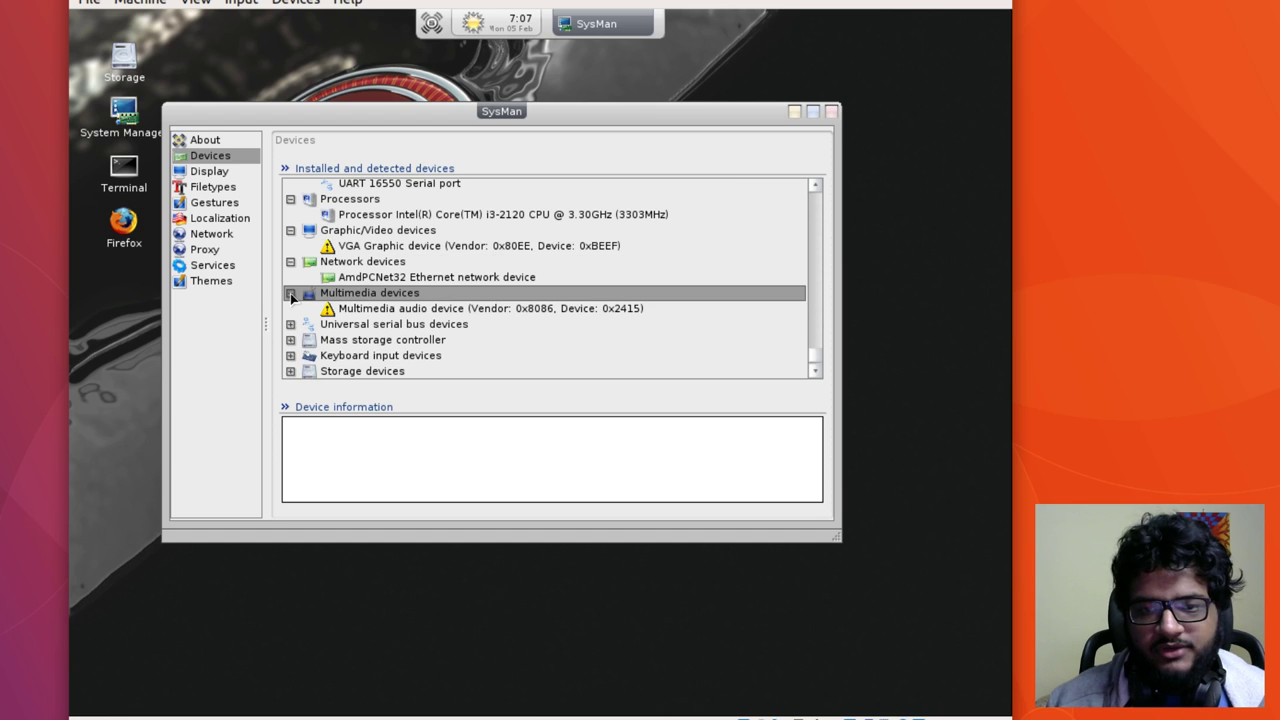
scroll(292, 295, down, 1)
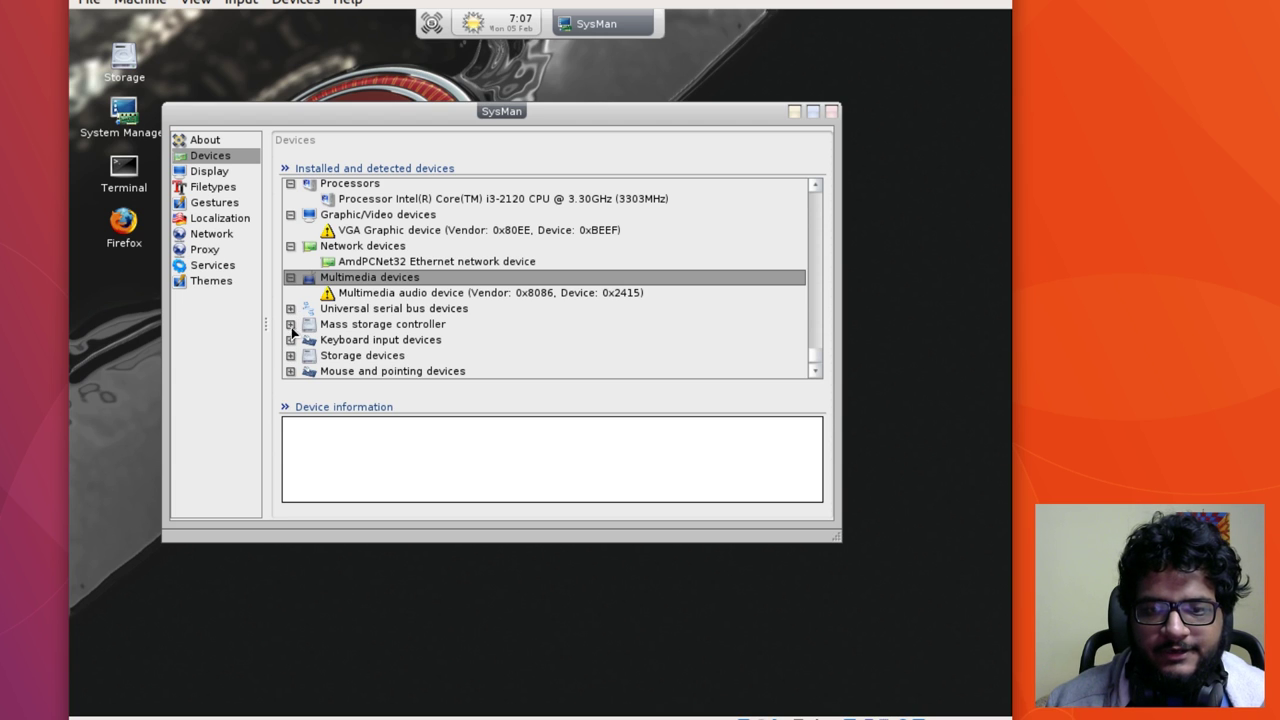
click(290, 308)
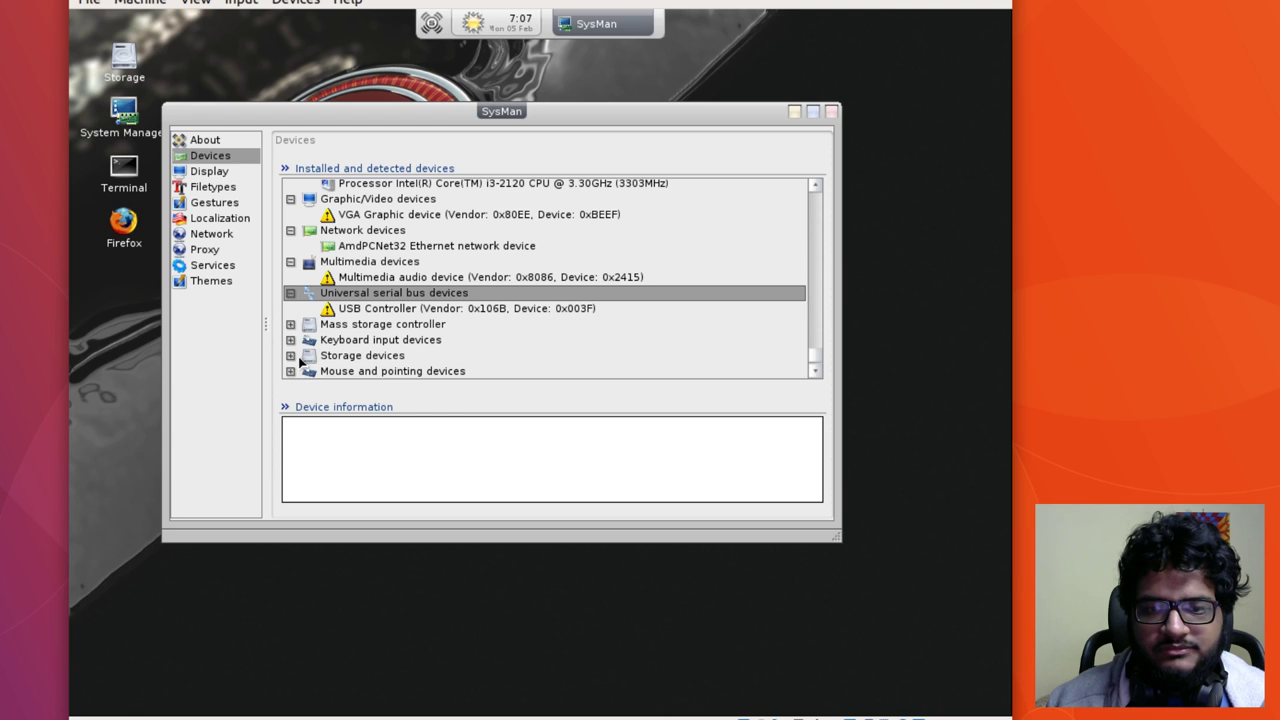
click(290, 340)
click(290, 322)
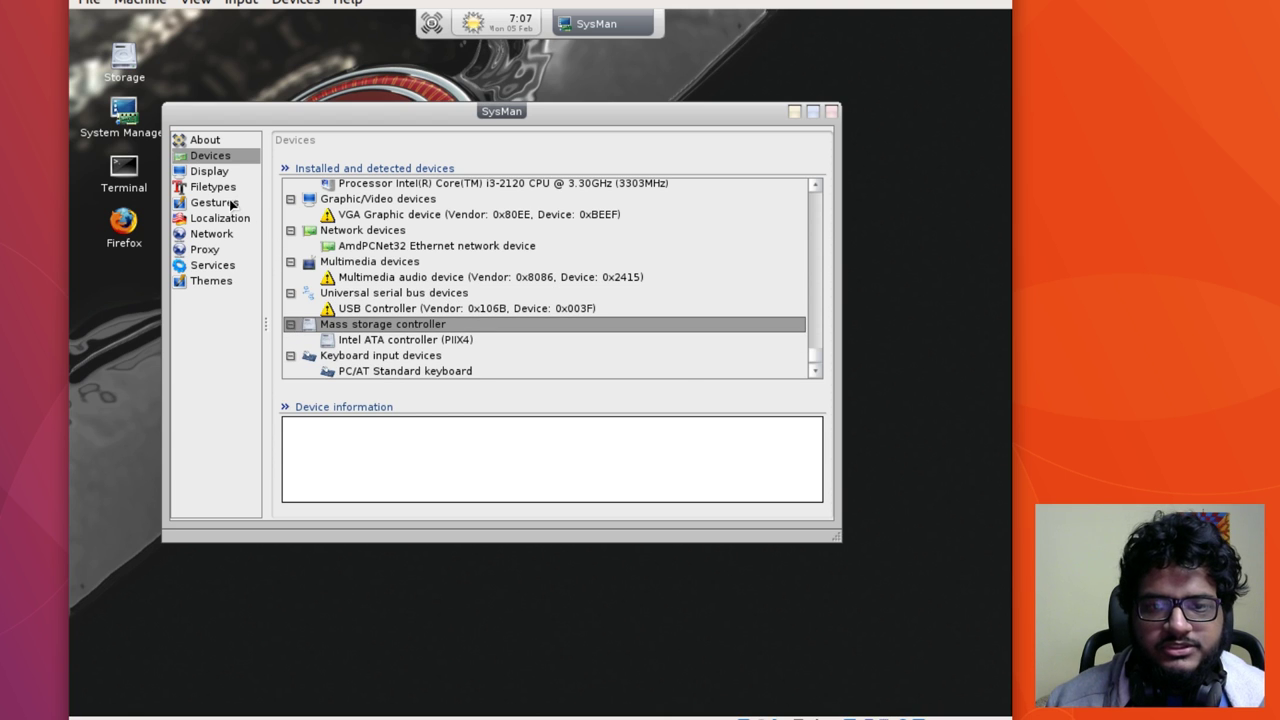
- Browse the Display, Filetypes, Gestures, Localization, Network, Proxy and Themes settings pages
click(219, 172)
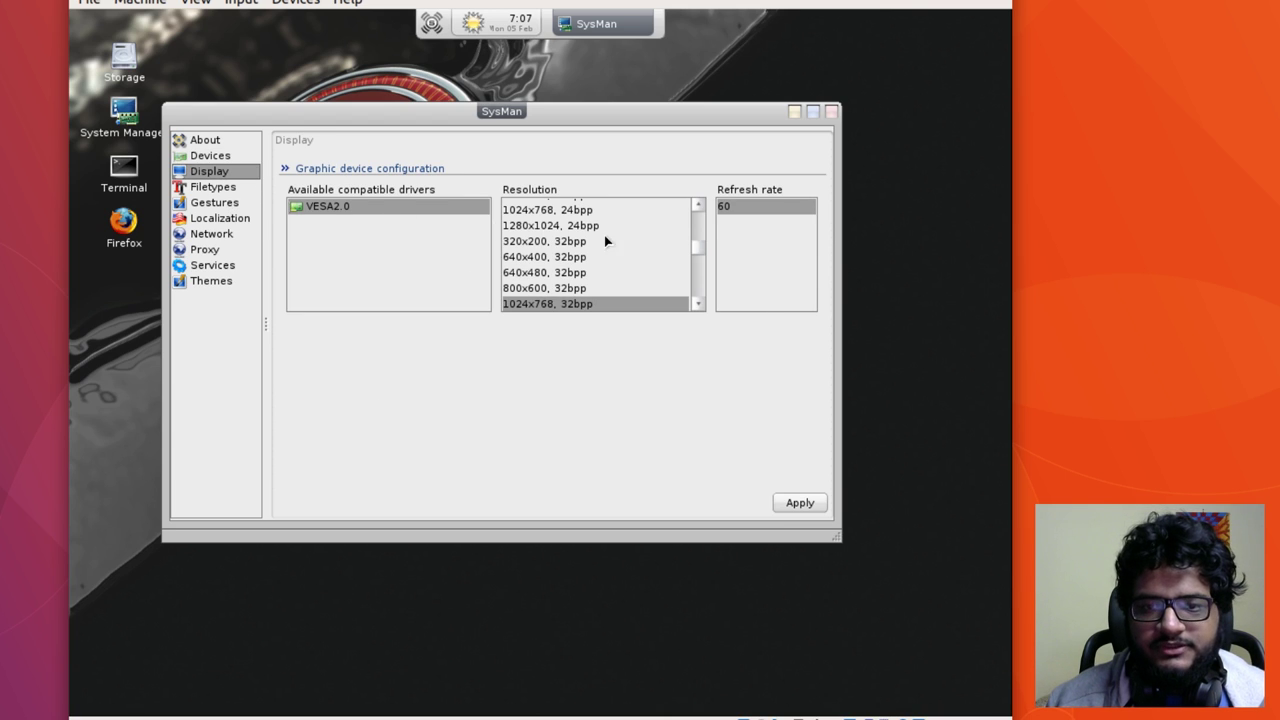
click(210, 189)
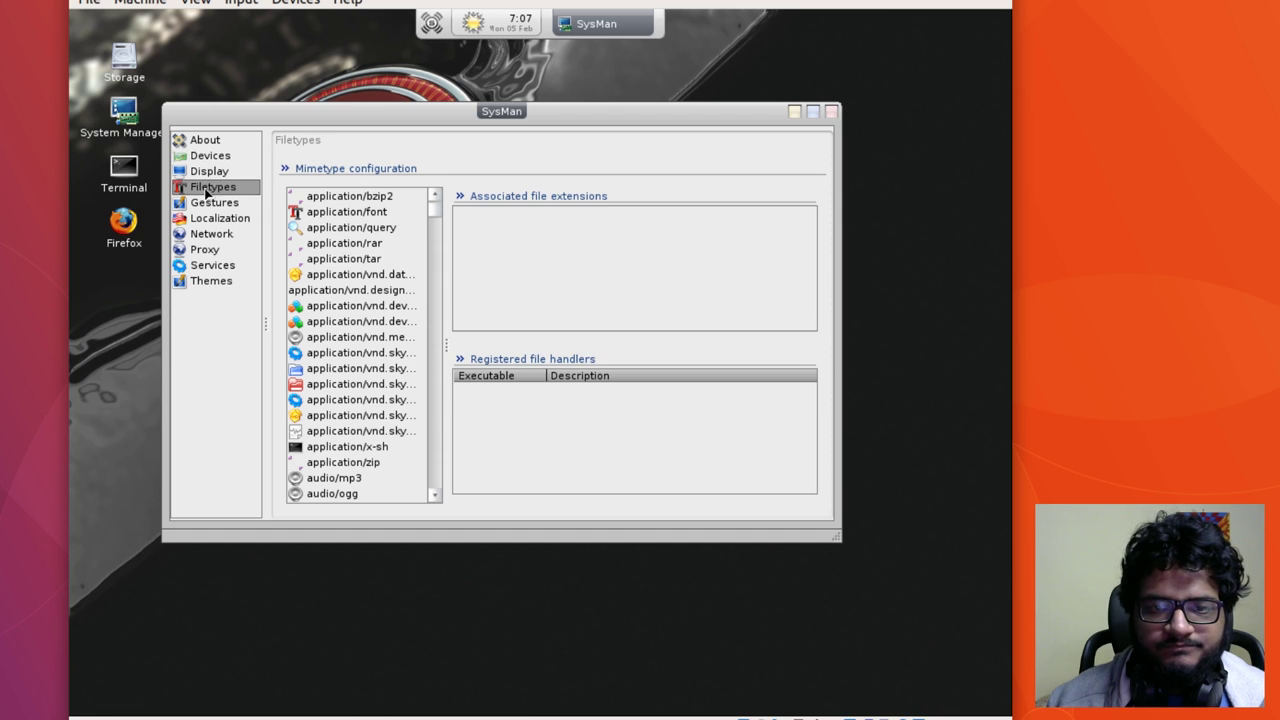
click(211, 204)
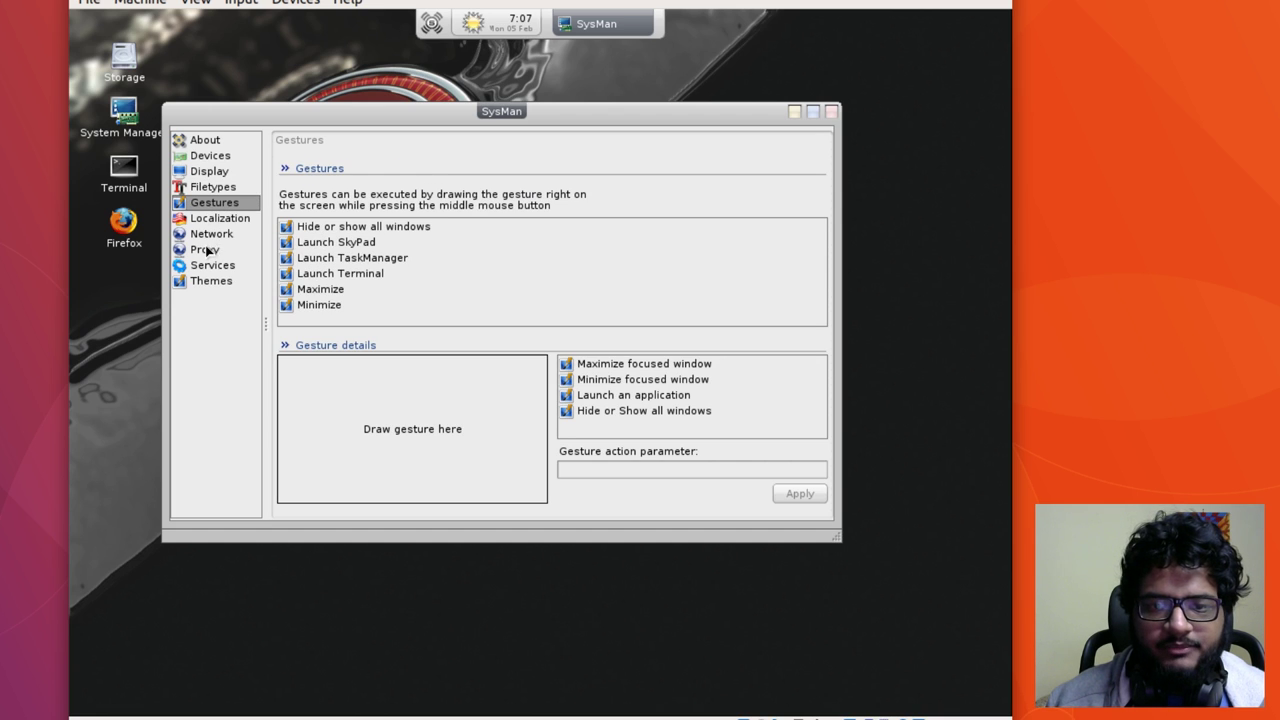
click(205, 220)
click(206, 235)
click(205, 250)
click(205, 282)
- Apply the windui theme, then switch to and apply the royal blue theme
click(309, 205)
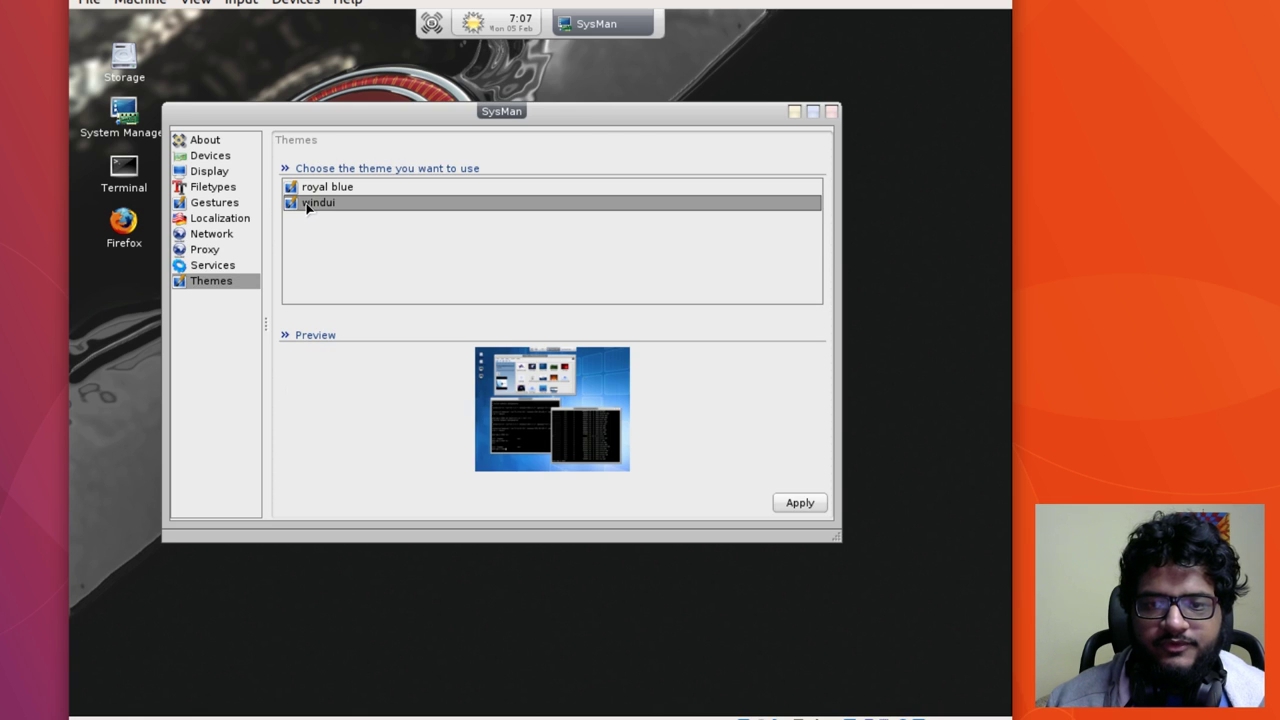
click(800, 503)
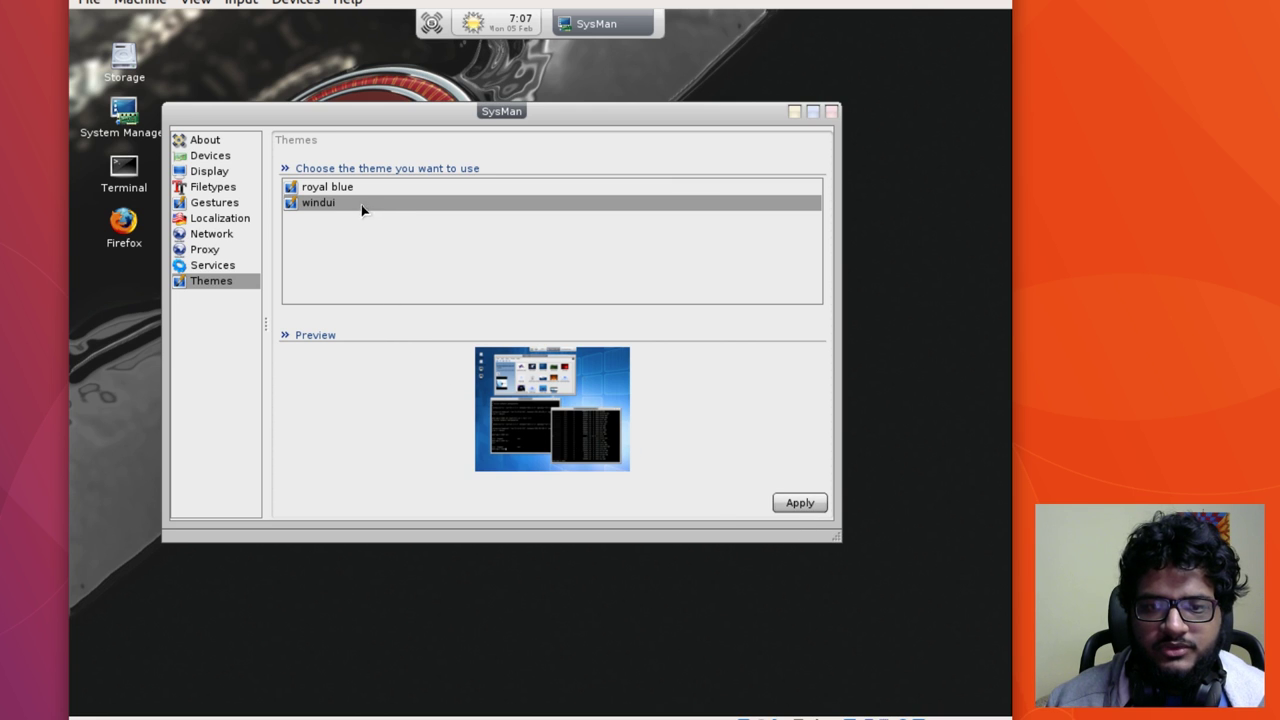
click(357, 190)
click(818, 505)
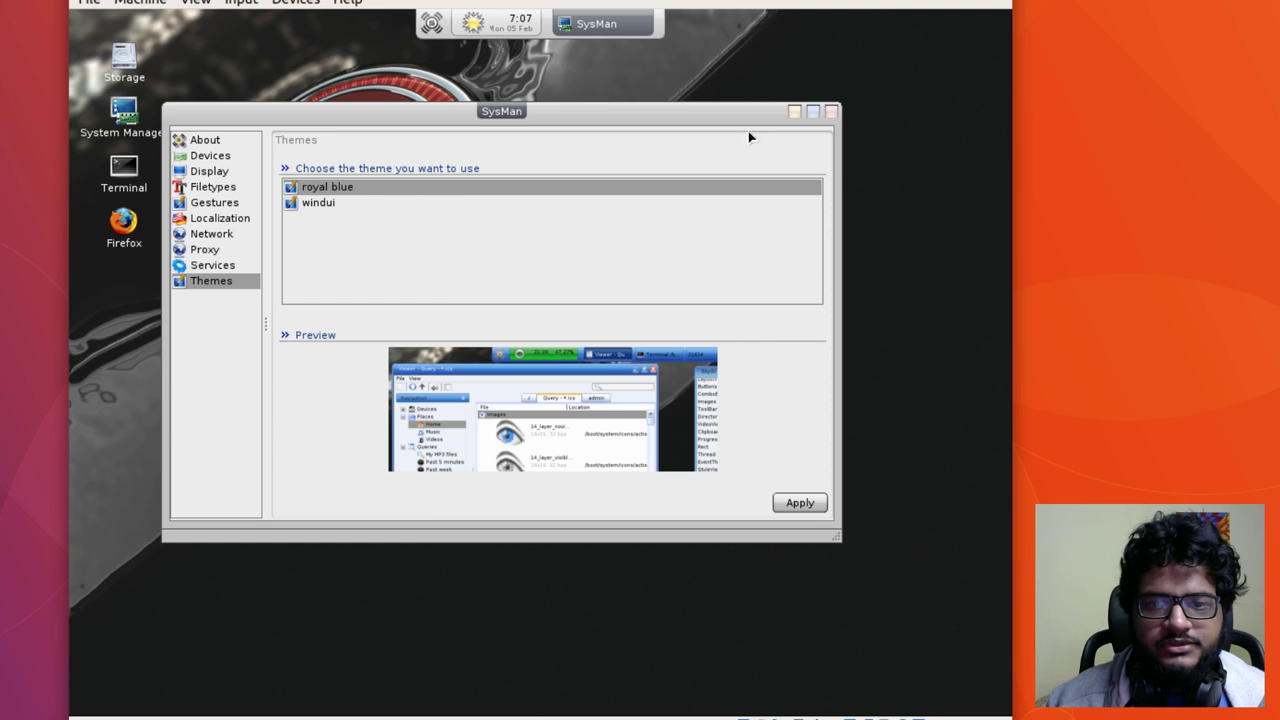
click(829, 113)
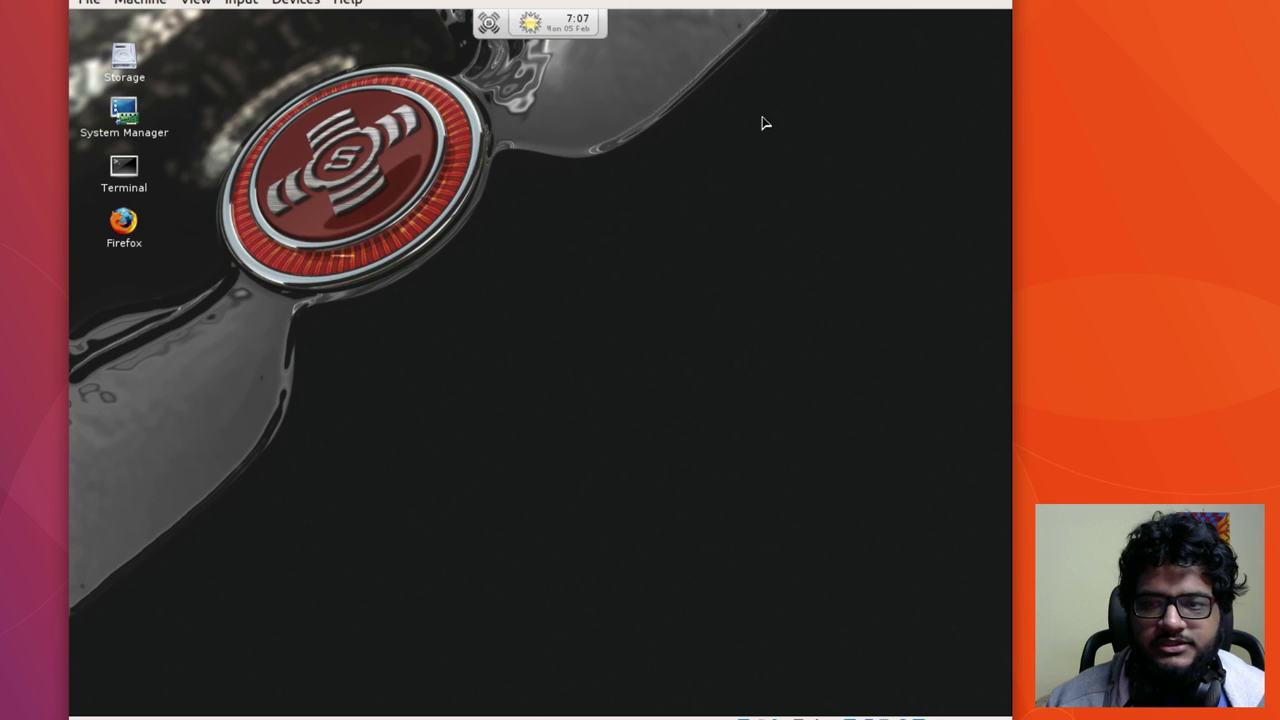
click(489, 24)
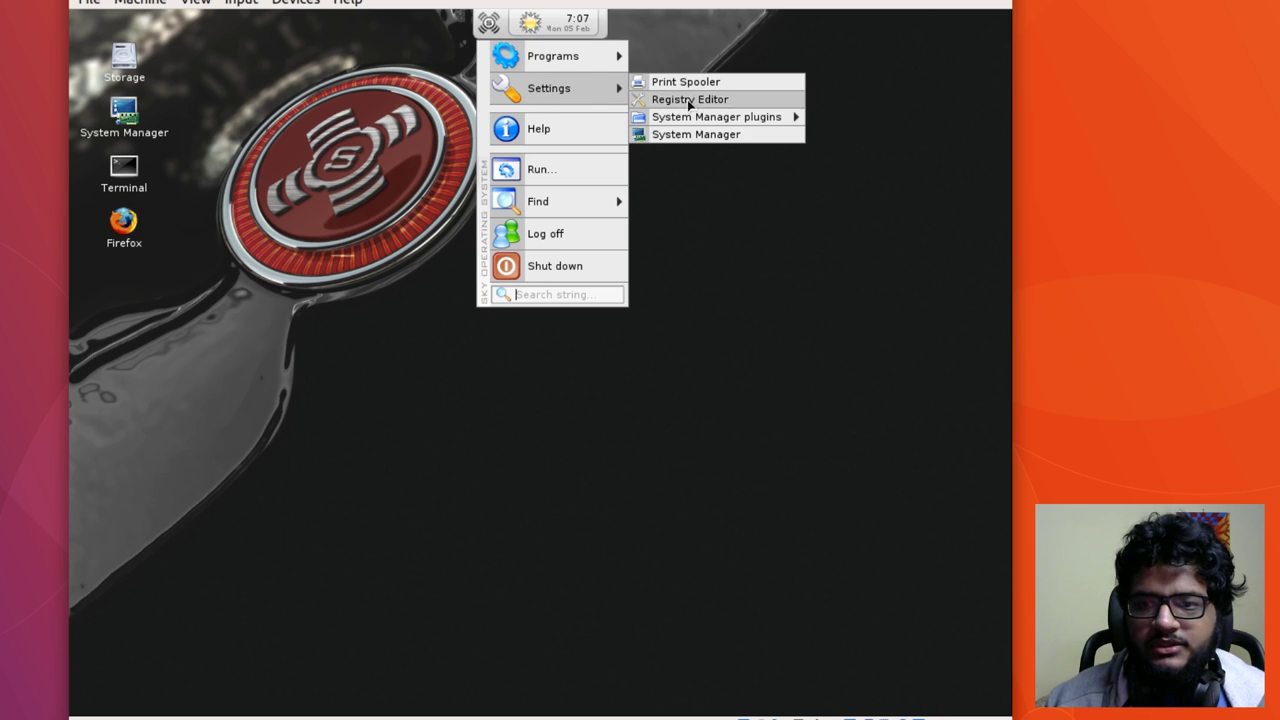
mouse_move(560, 56)
mouse_move(703, 70)
mouse_move(735, 82)
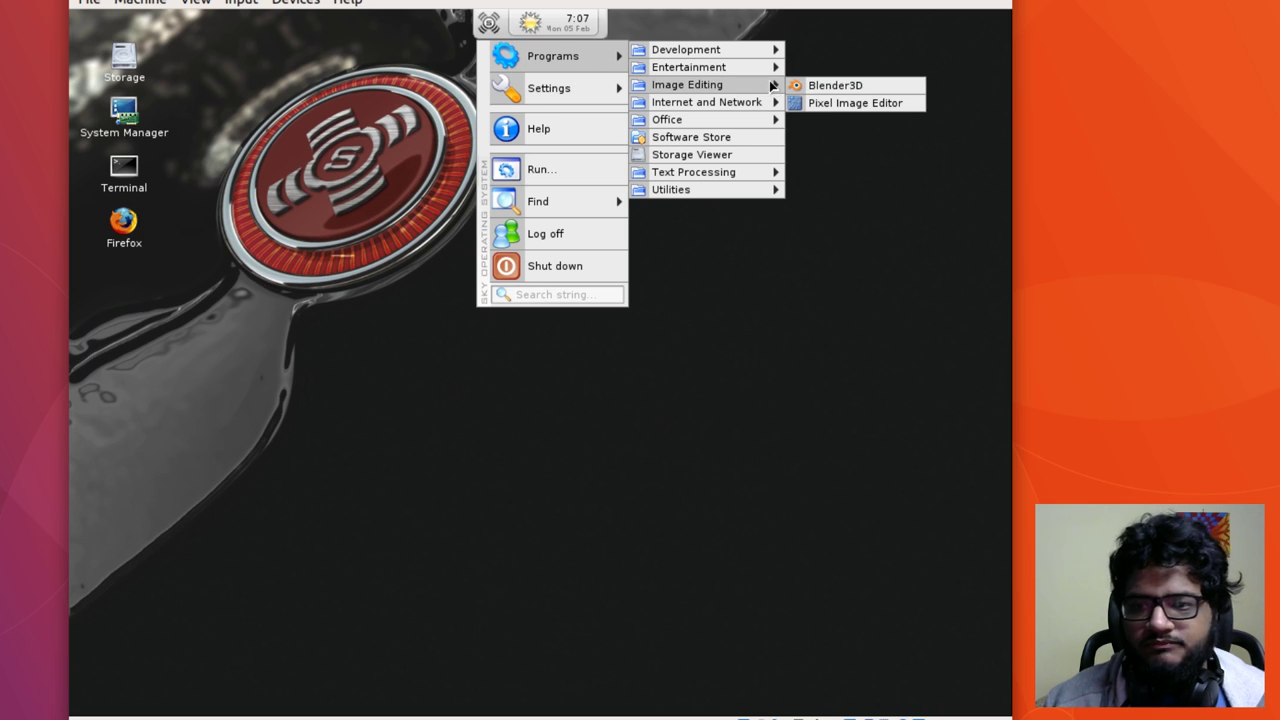
mouse_move(771, 110)
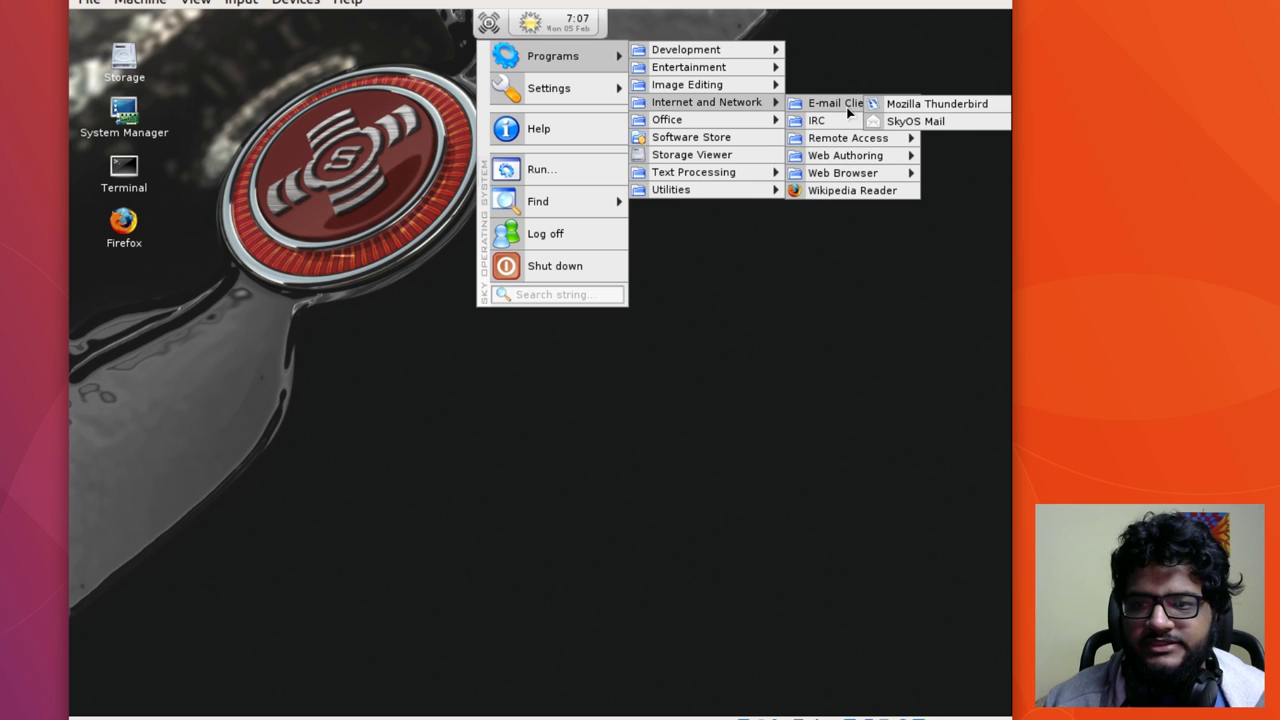
mouse_move(822, 158)
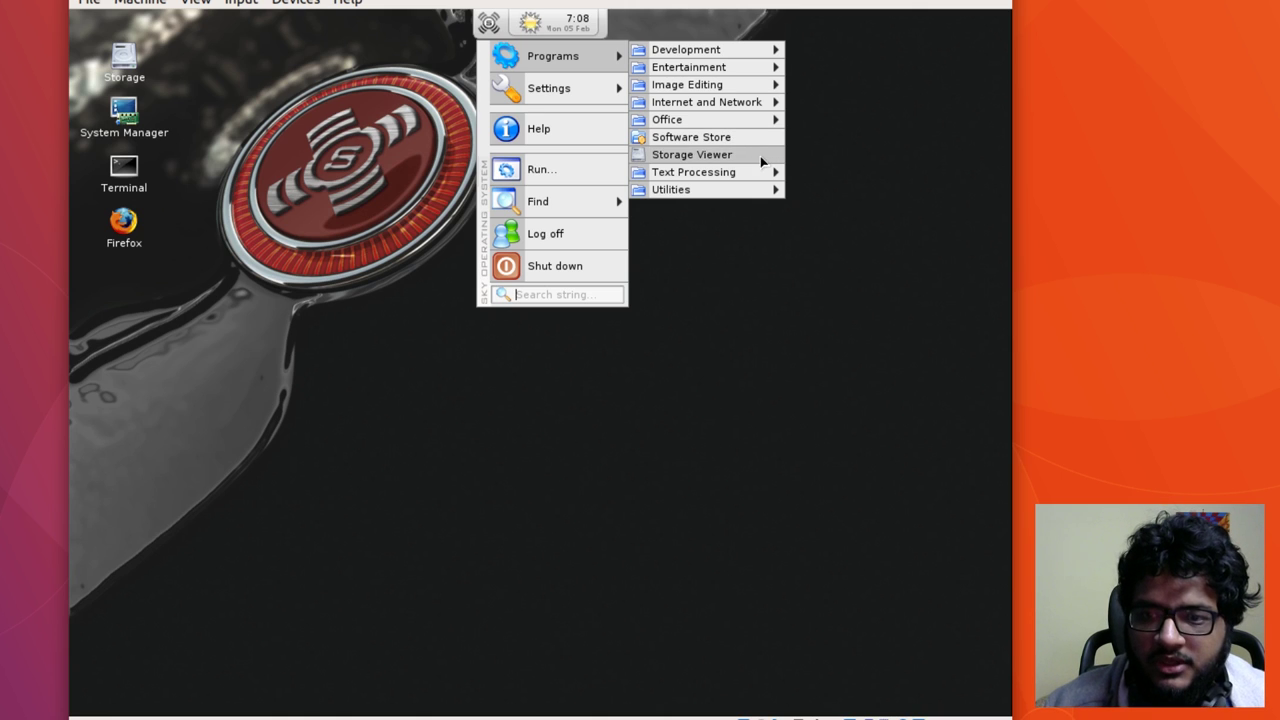
mouse_move(760, 172)
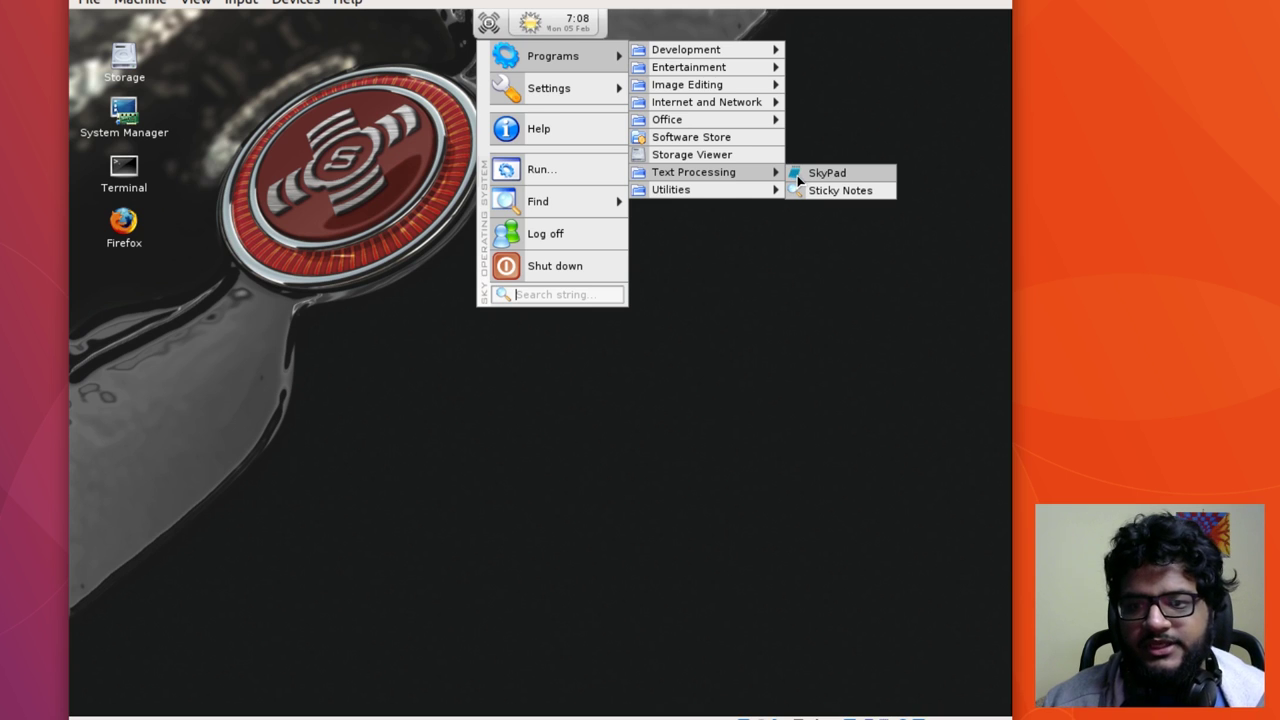
click(800, 176)
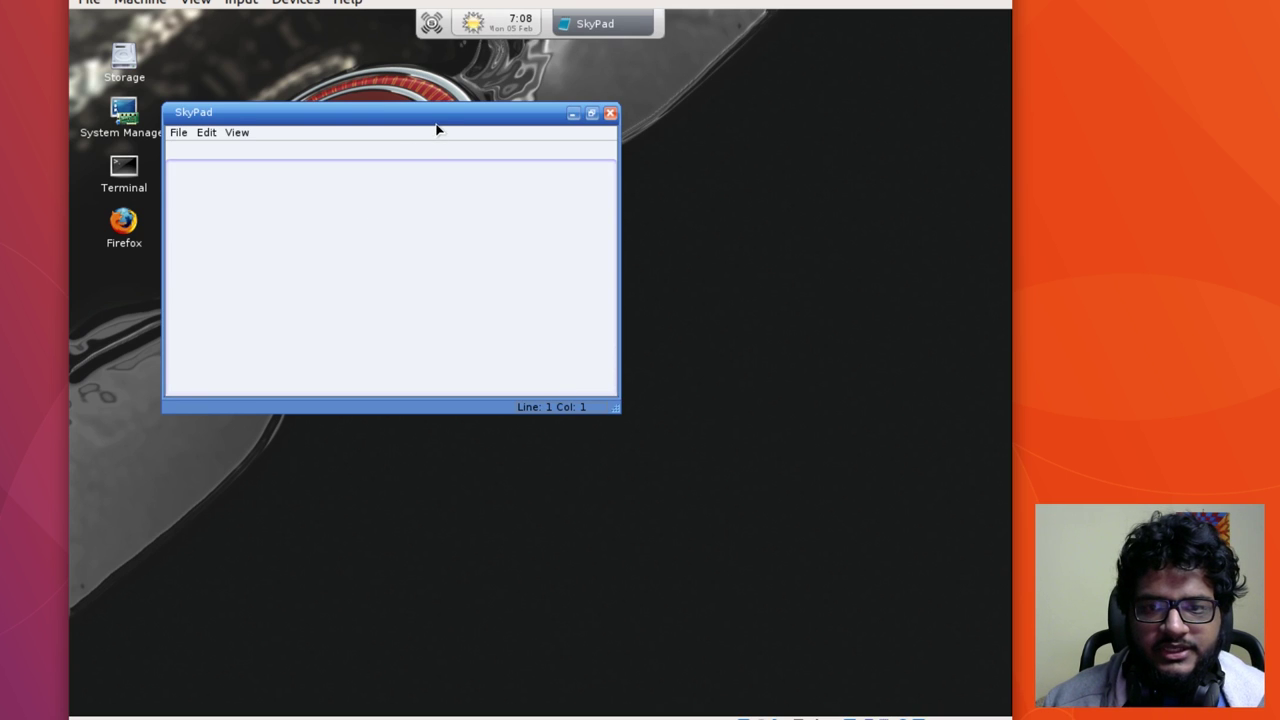
drag(437, 118, 481, 168)
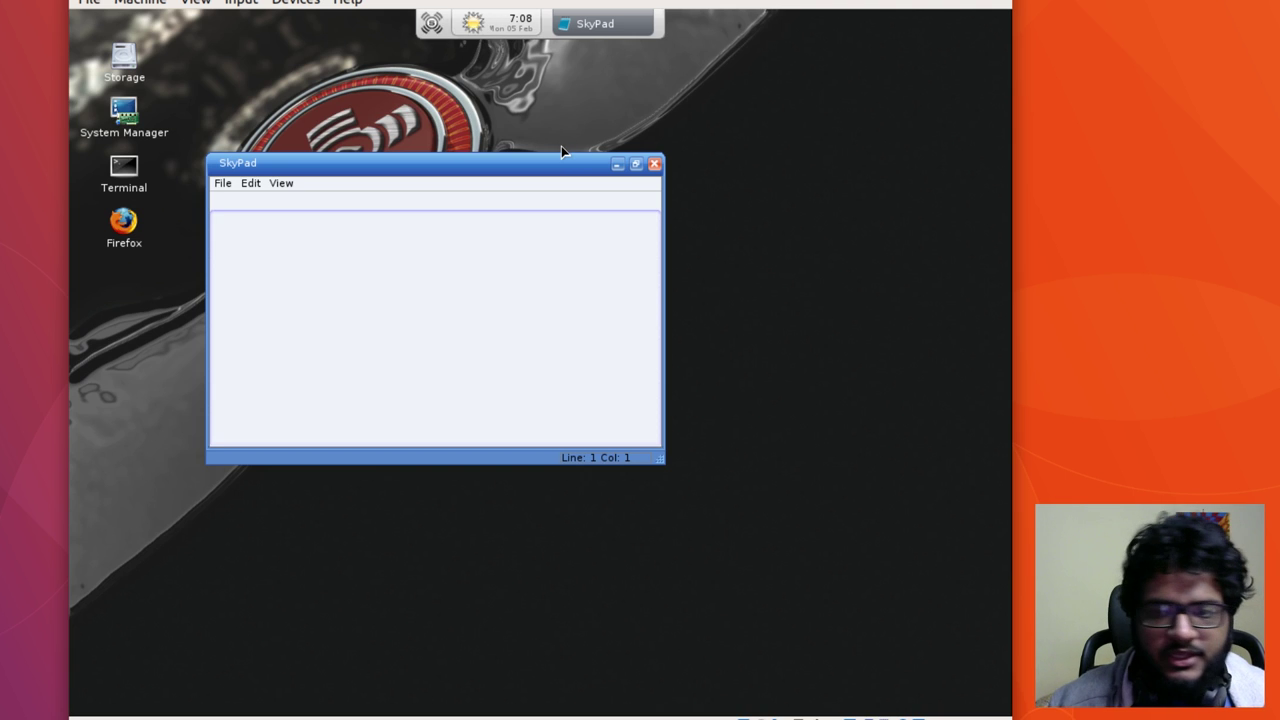
click(655, 164)
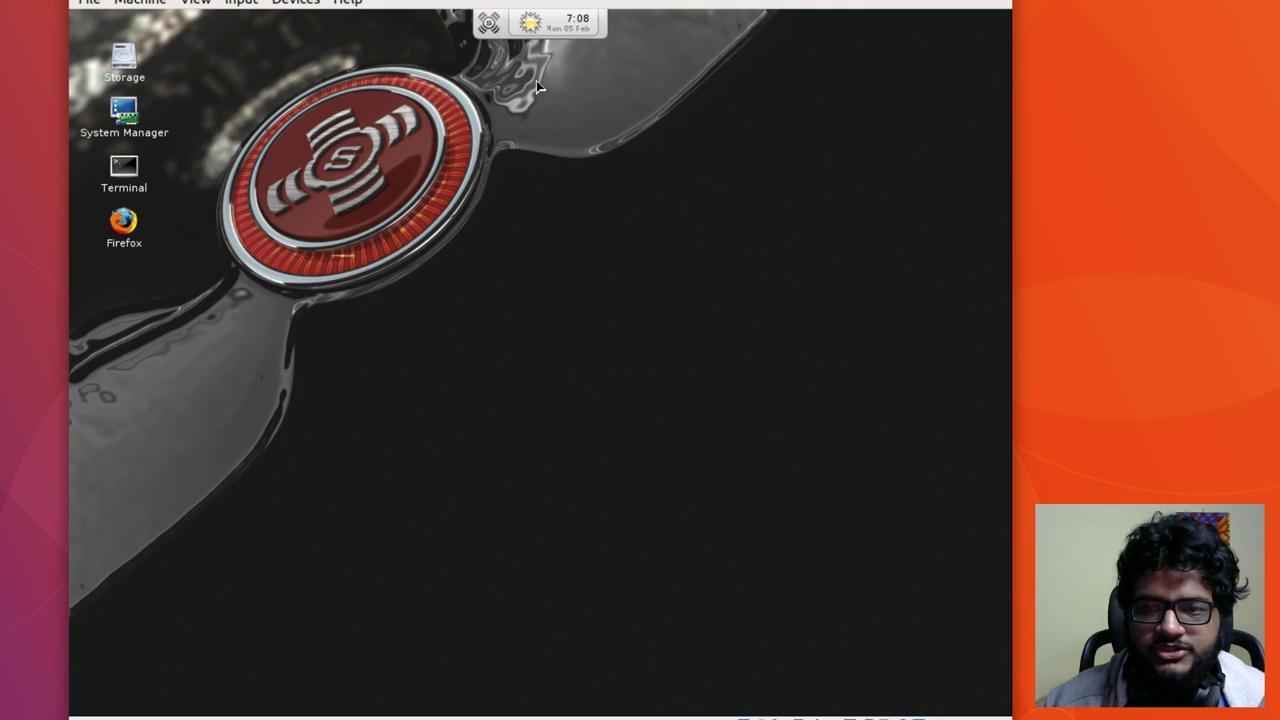